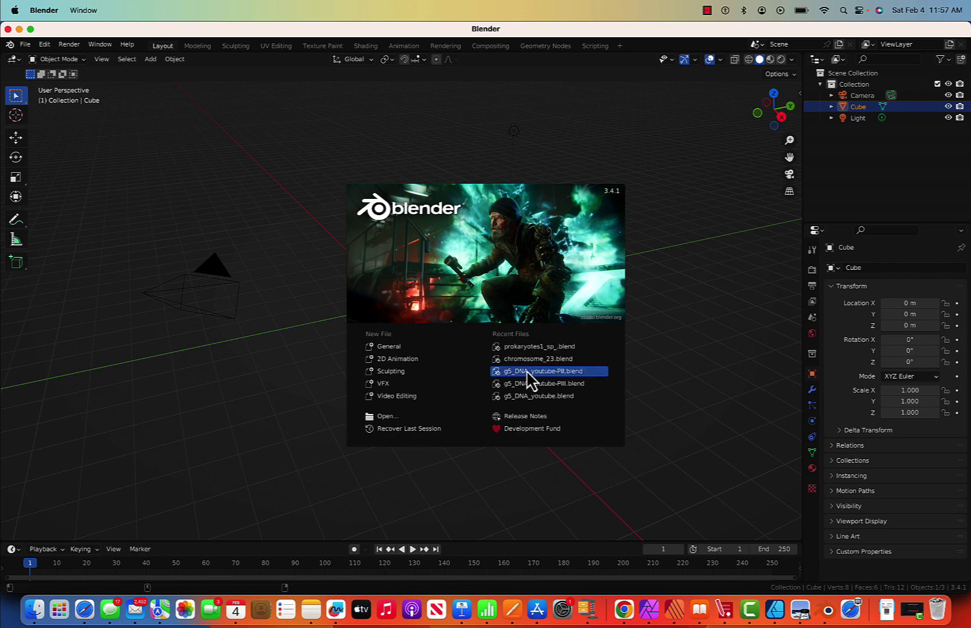
# Step: Start a new General file and delete the default cube
pyautogui.click(388, 347)
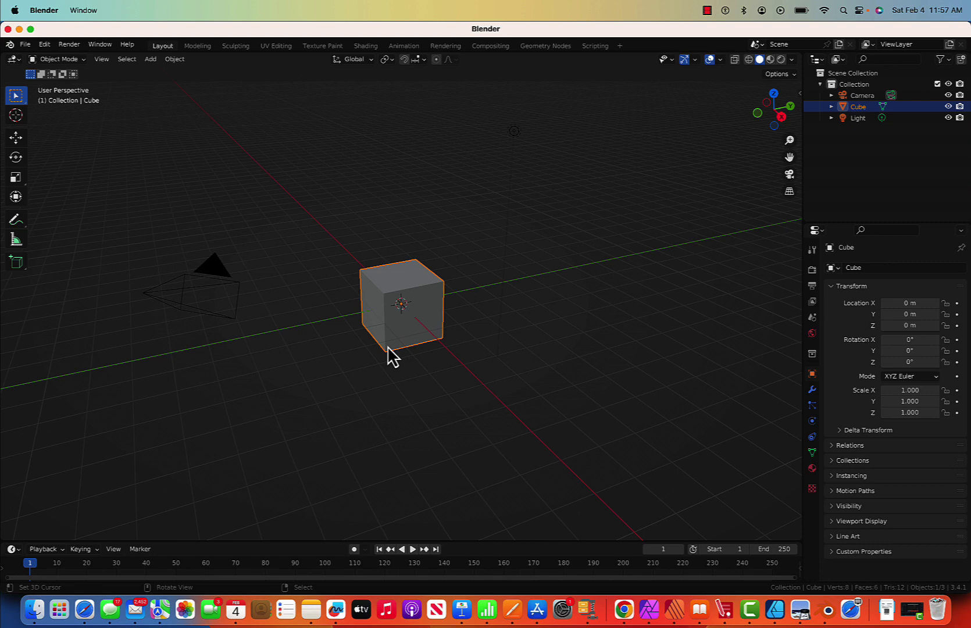
pyautogui.press('x')
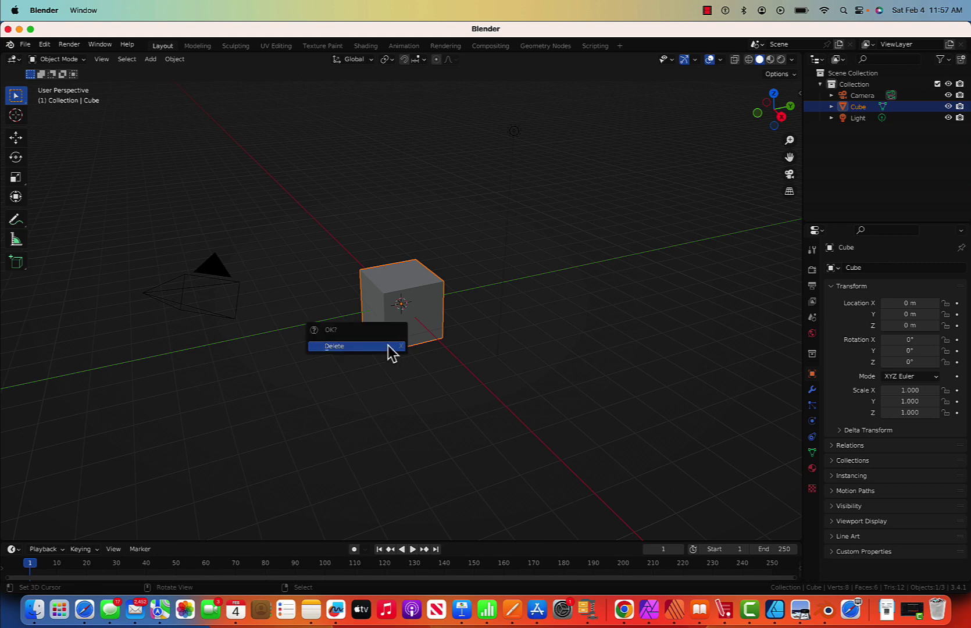
pyautogui.click(388, 345)
# Step: Add a Round Cube mesh at the origin from the top view
pyautogui.press('`')
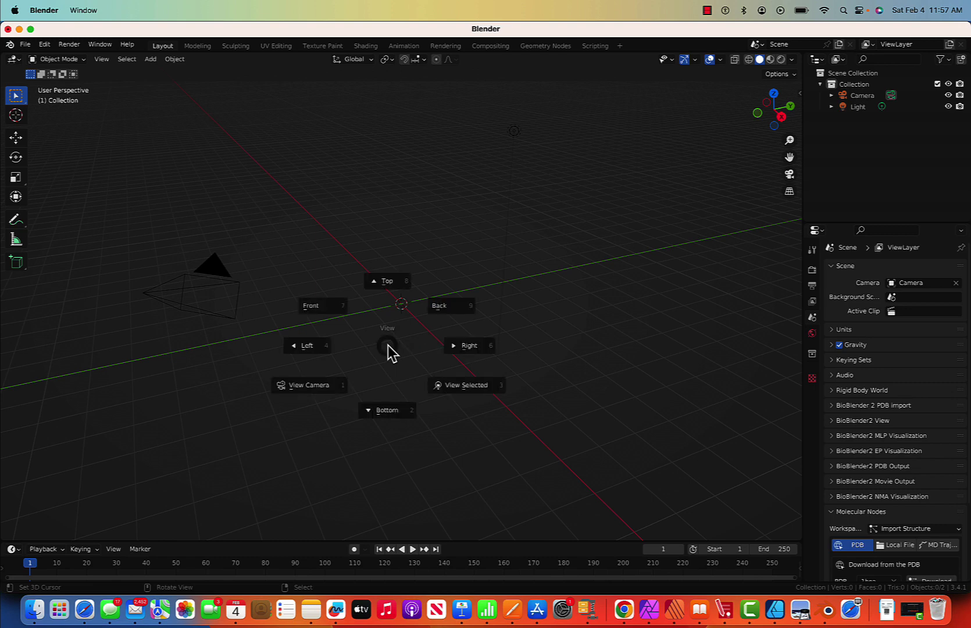
pyautogui.click(388, 284)
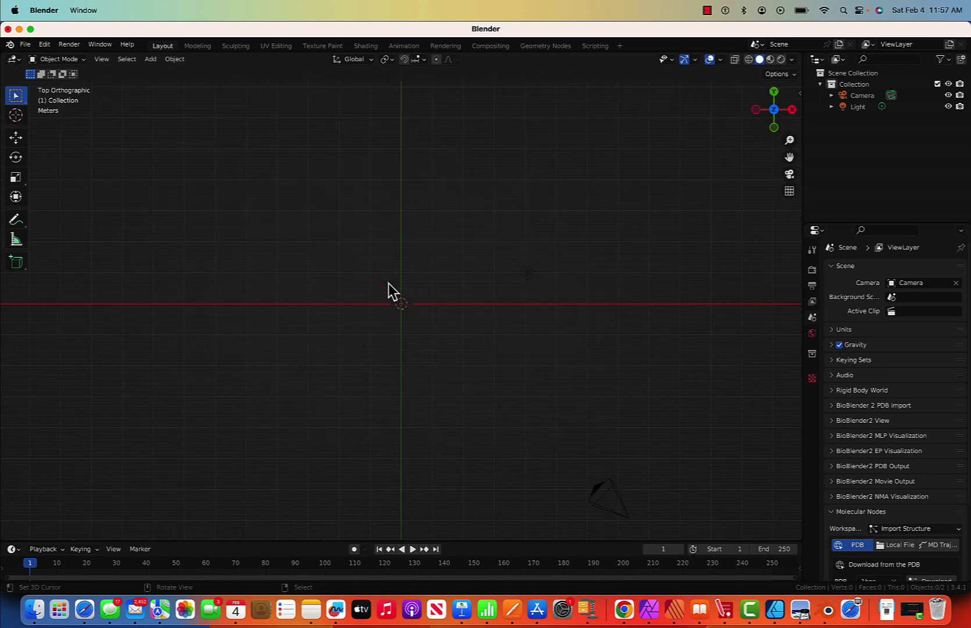
pyautogui.hotkey('shift', 'a')
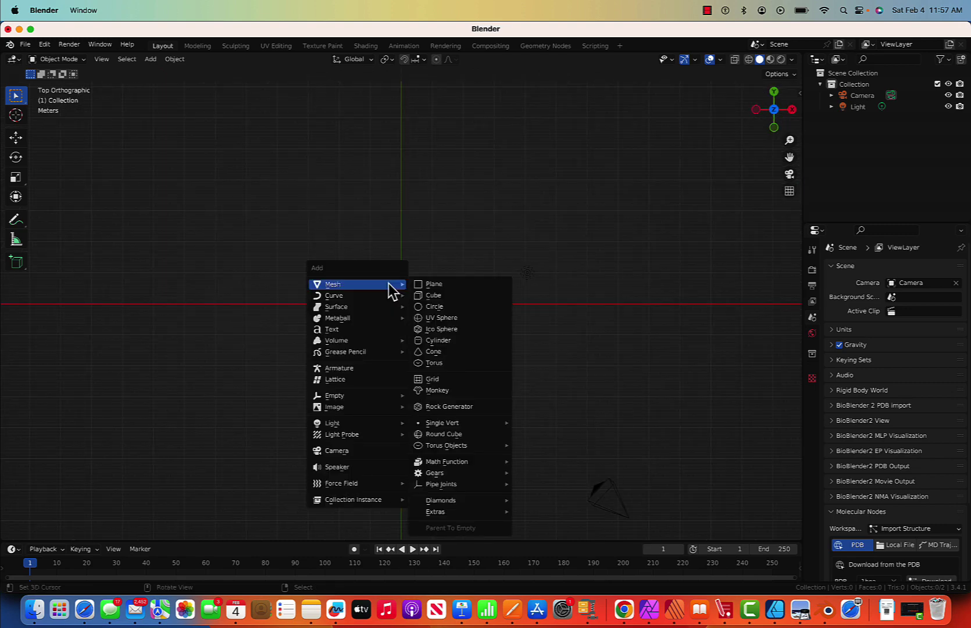
pyautogui.click(444, 435)
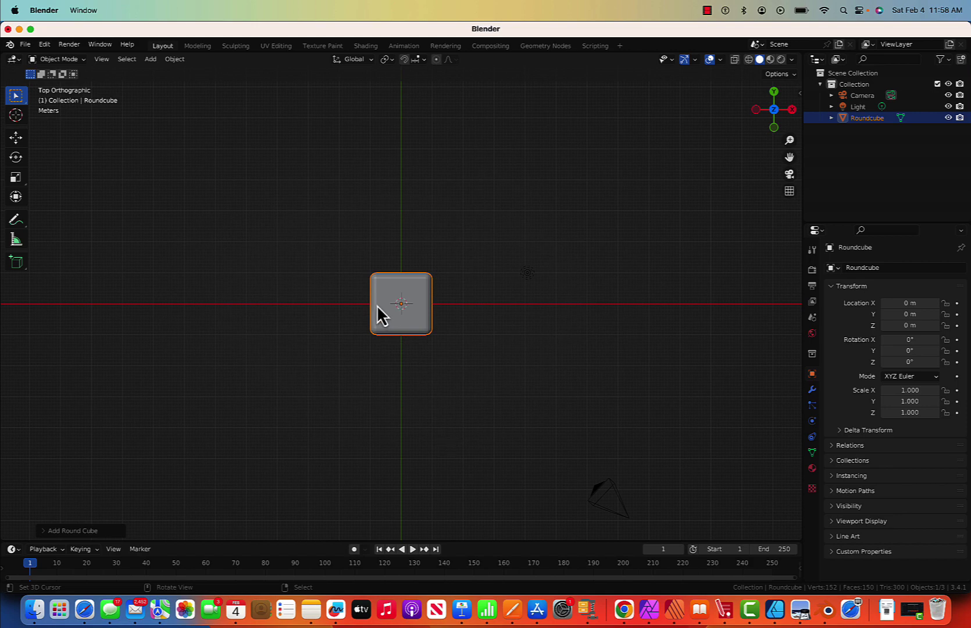
# Step: Set the round cube's radius to 4.20 in its creation settings, then deselect it
pyautogui.scroll(-5, 384, 317)
pyautogui.scroll(-5, 385, 317)
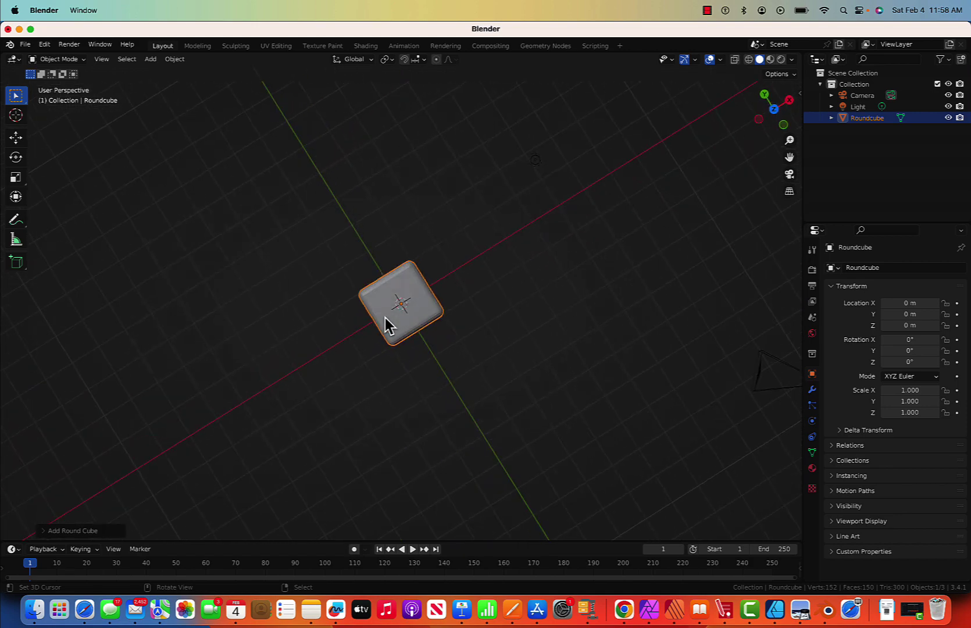
pyautogui.click(88, 532)
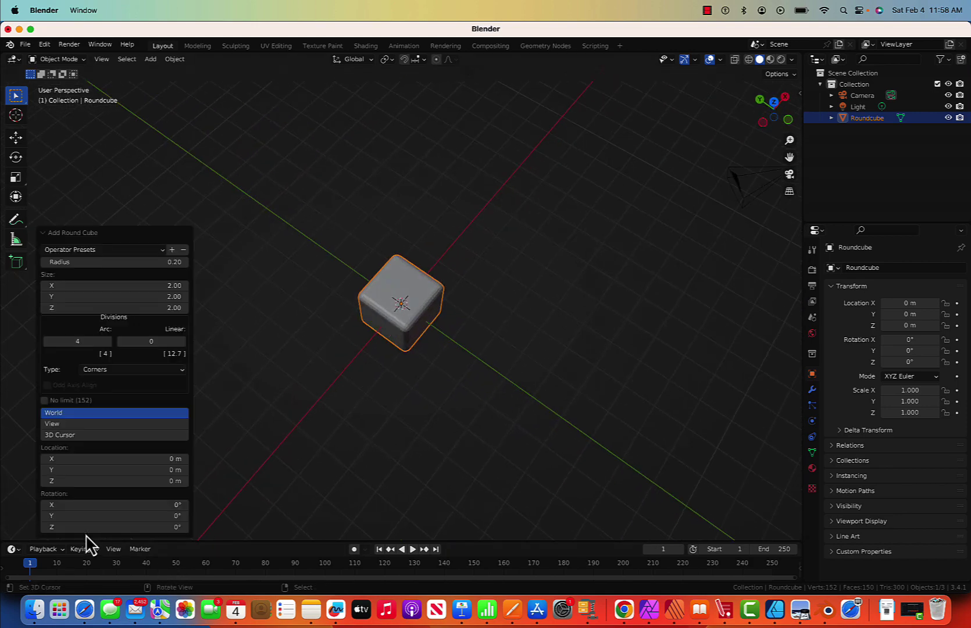
pyautogui.moveTo(116, 265); pyautogui.dragTo(186, 264)
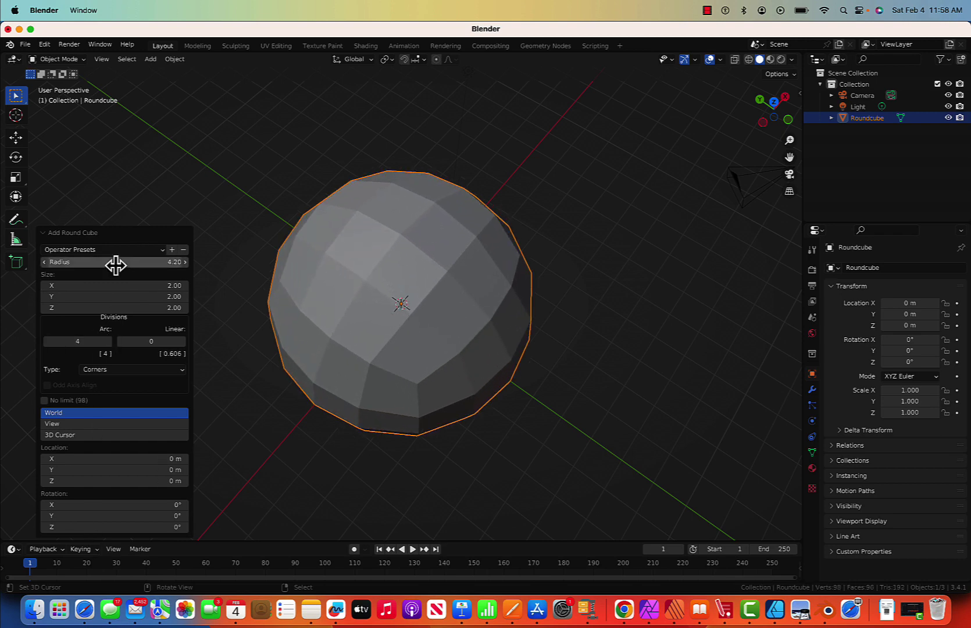
pyautogui.click(226, 198)
# Step: Open the round cube in Edit Mode from the top view and display it in wireframe
pyautogui.press('`')
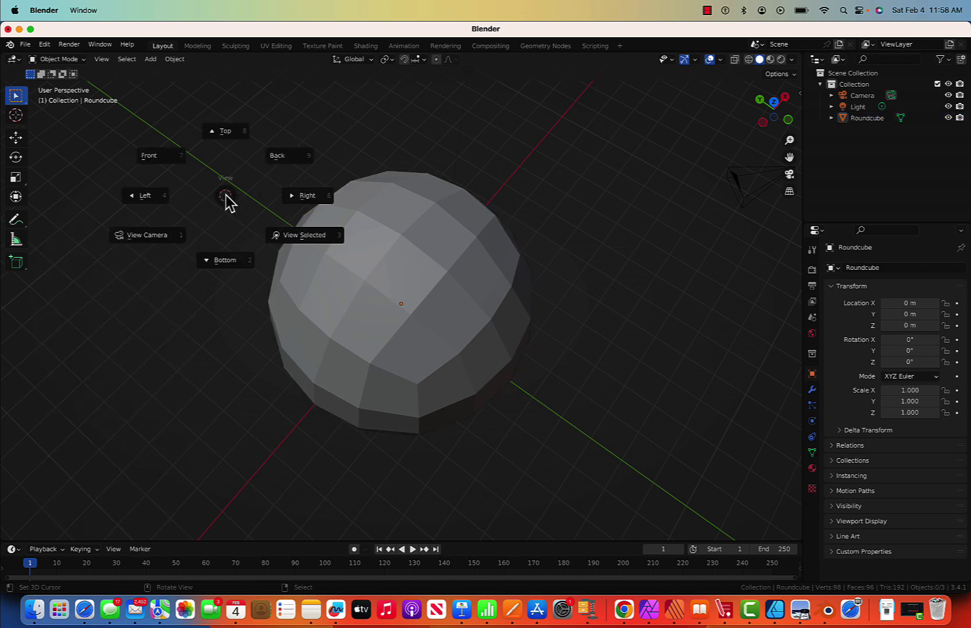
pyautogui.click(229, 145)
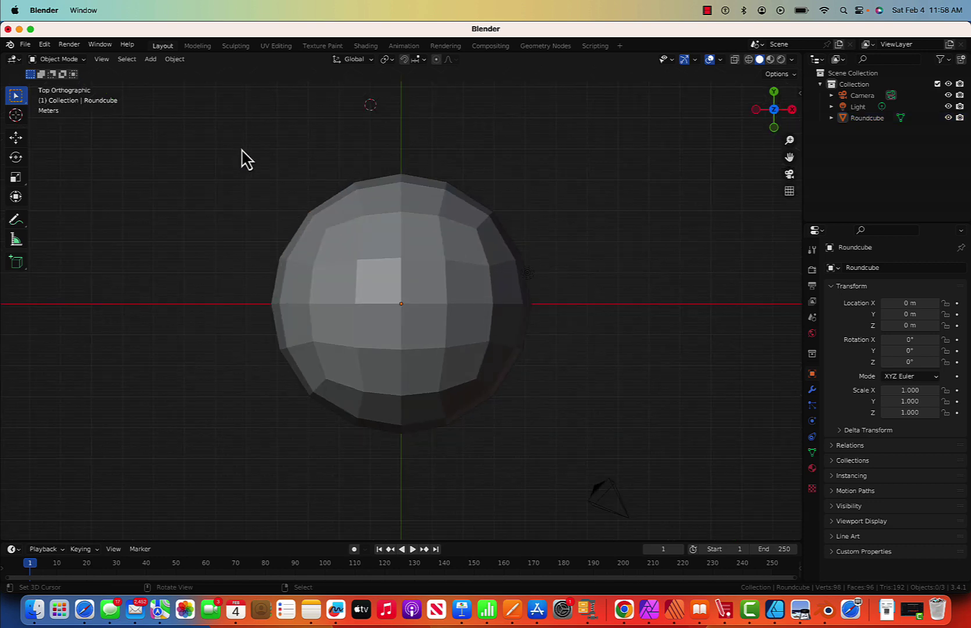
pyautogui.press('Tab')
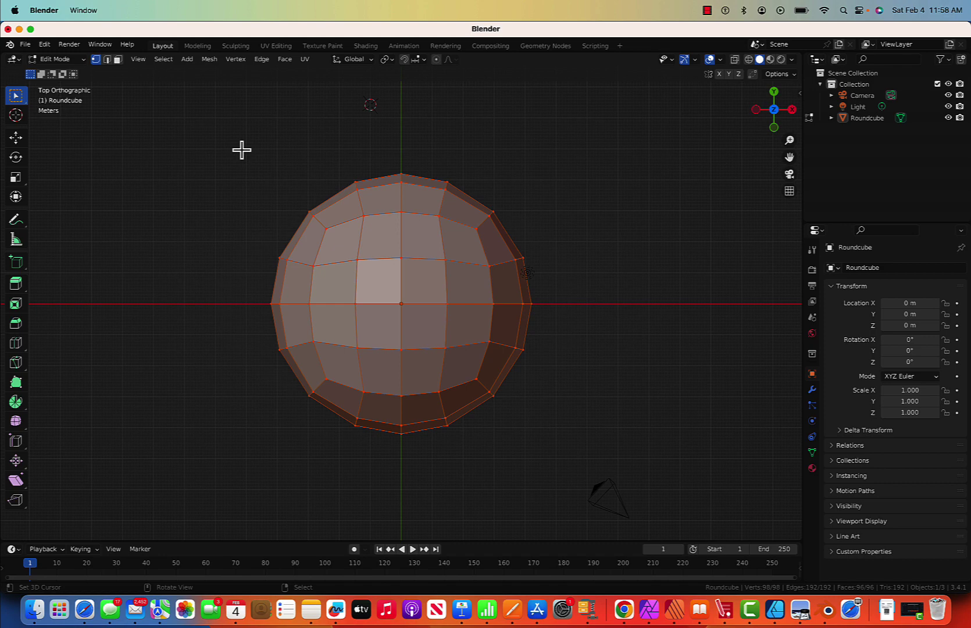
pyautogui.click(748, 58)
pyautogui.scroll(-2, 494, 258)
pyautogui.moveTo(494, 258); pyautogui.dragTo(491, 258, button='middle')
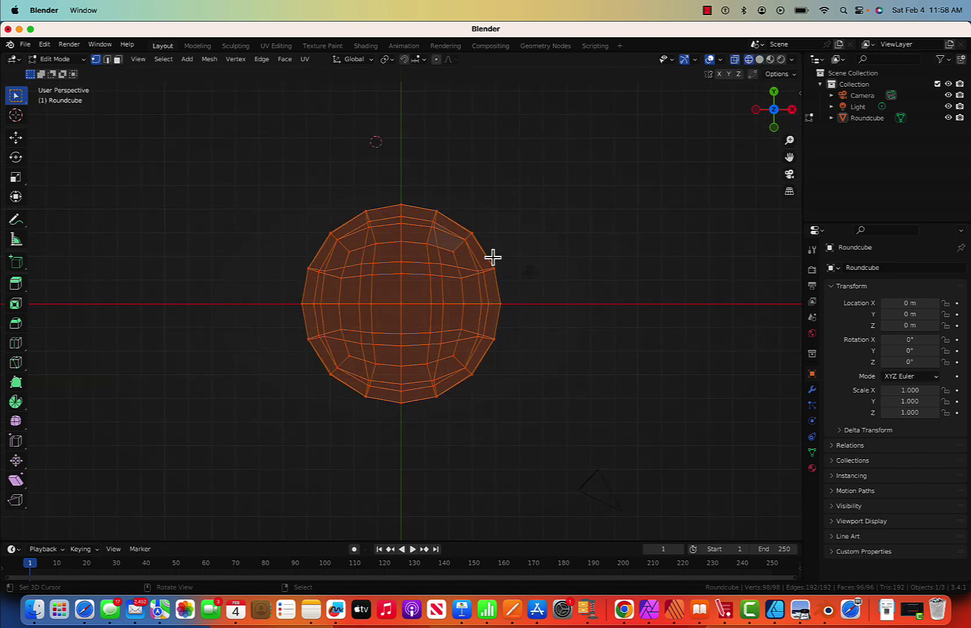
pyautogui.press('`')
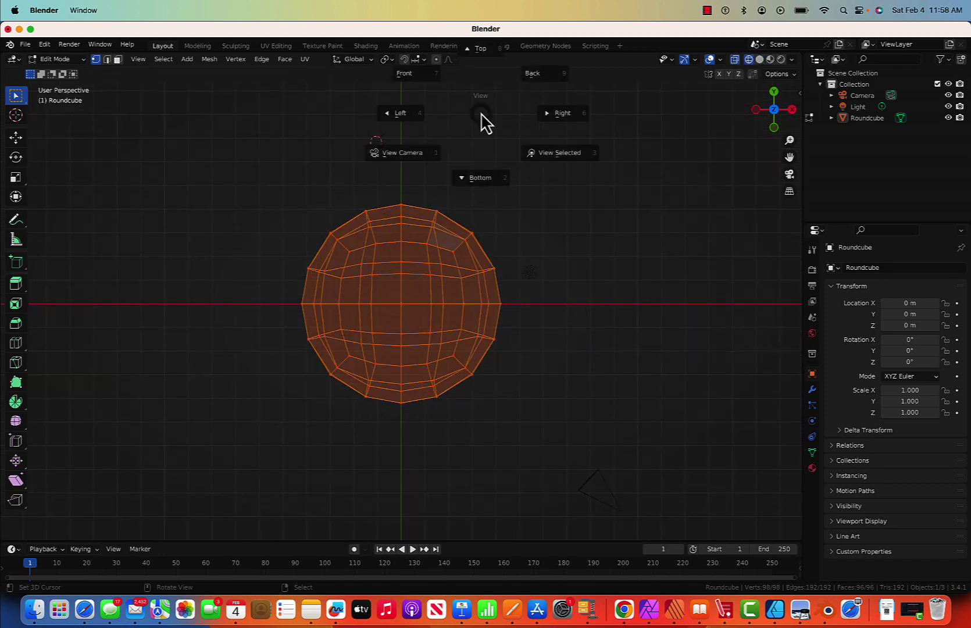
pyautogui.press('Escape')
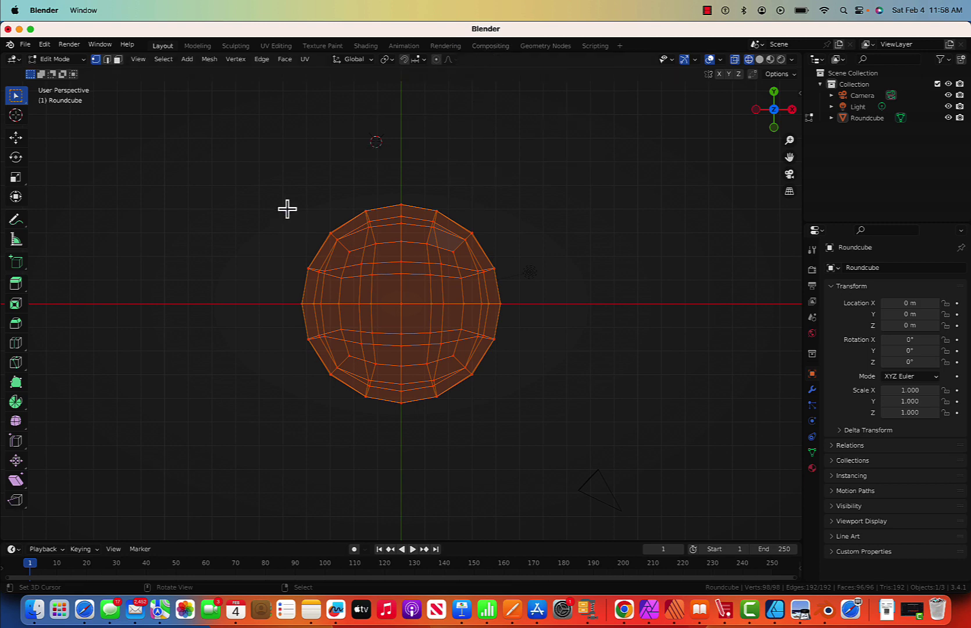
# Step: Select the vertices of the sphere above the X axis in top view and move them about 8.3 m along Y
pyautogui.moveTo(282, 195); pyautogui.dragTo(509, 293)
pyautogui.press('KP_7')
pyautogui.scroll(-2, 509, 292)
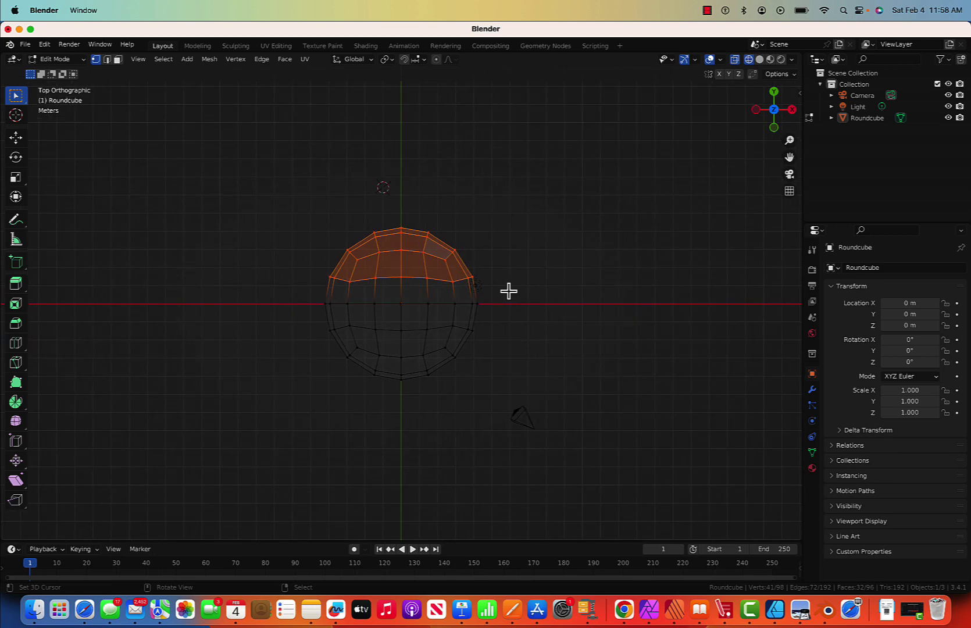
pyautogui.press('g')
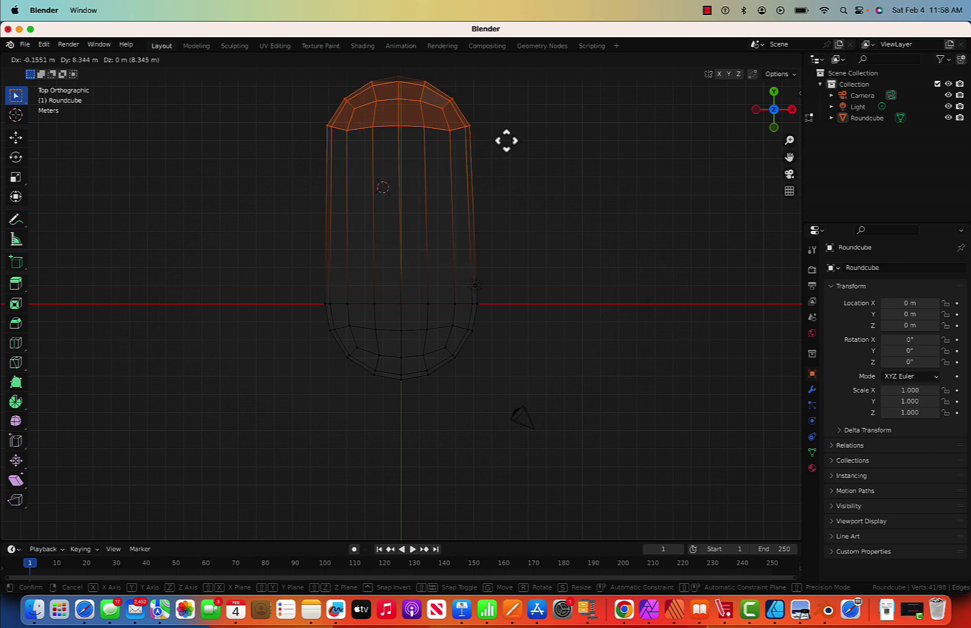
pyautogui.click(506, 140)
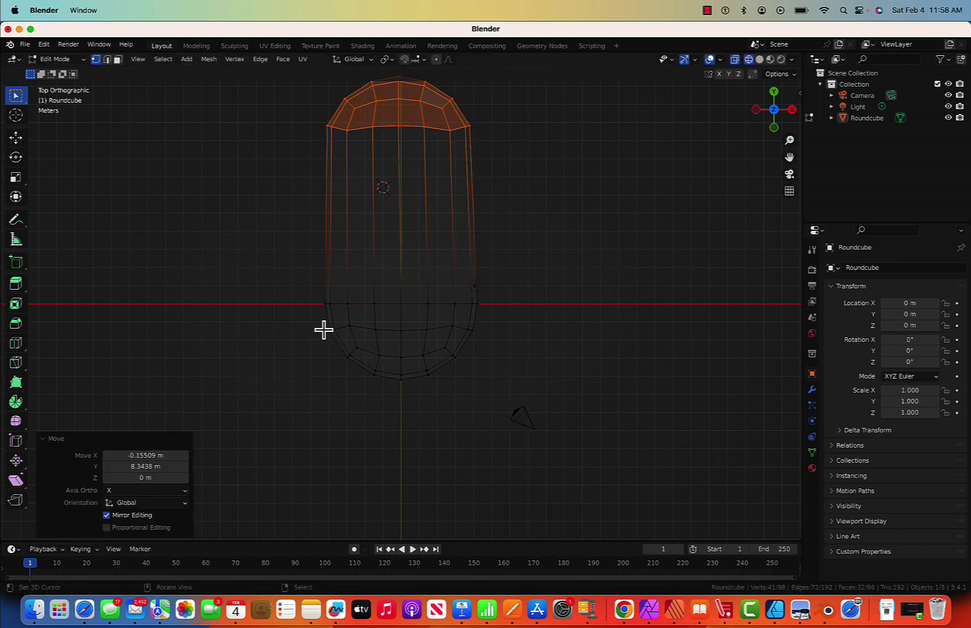
# Step: Select the vertices below the X axis, move them about -7.6 m along Y, and clear the selection
pyautogui.moveTo(306, 321); pyautogui.dragTo(511, 392)
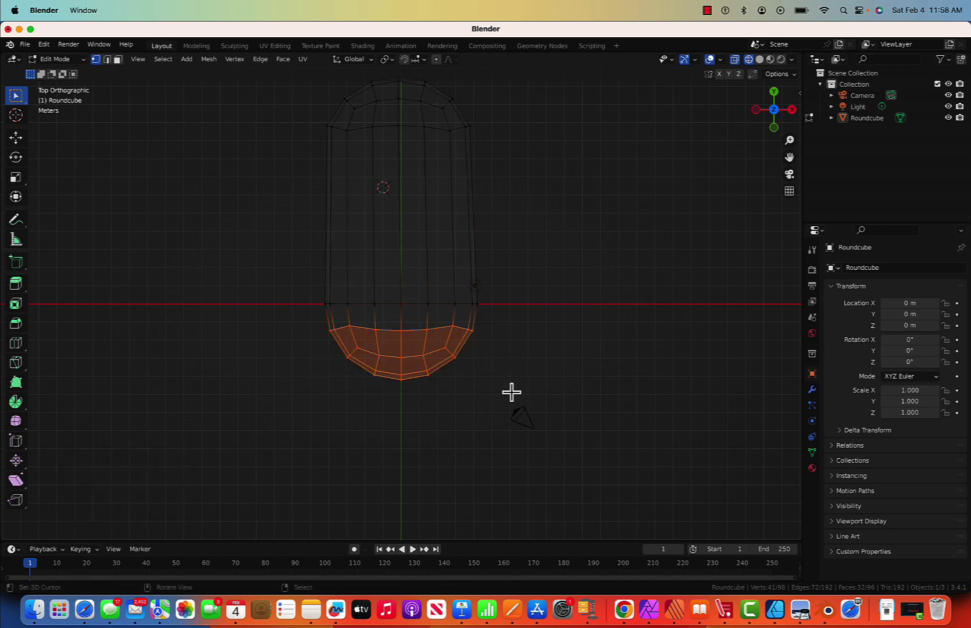
pyautogui.press('g')
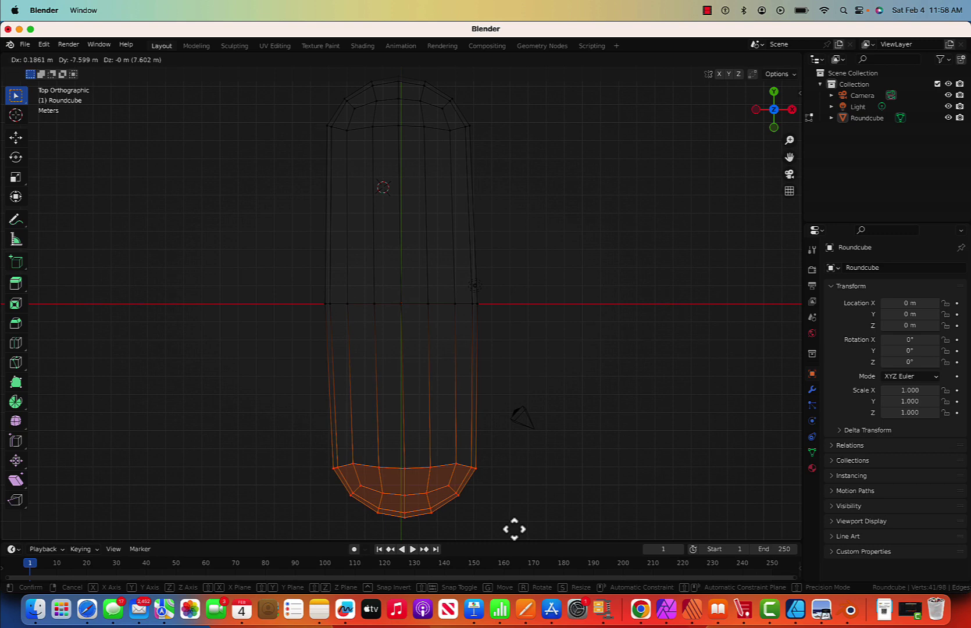
pyautogui.click(513, 529)
pyautogui.click(523, 494)
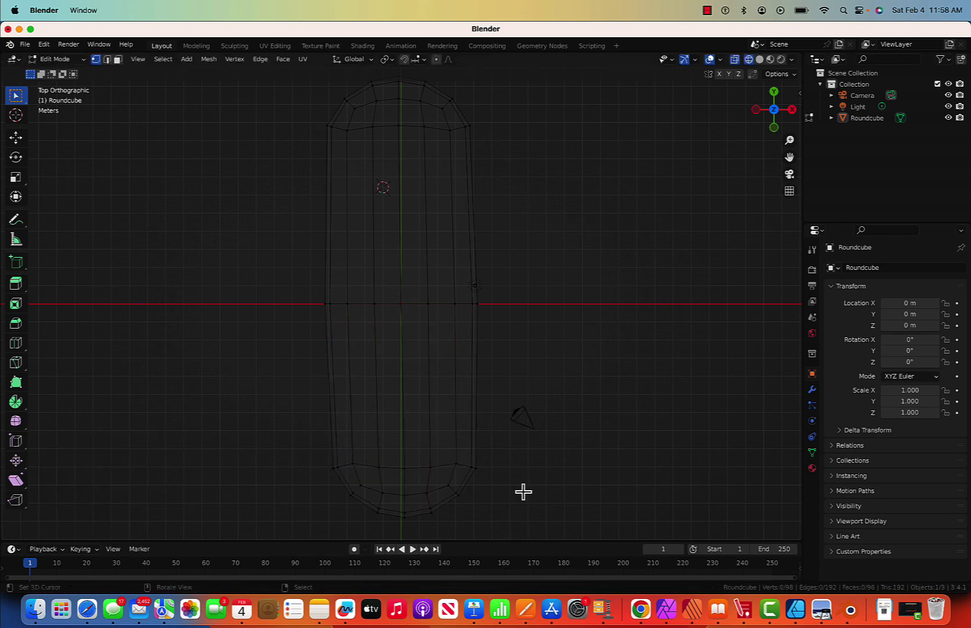
# Step: Display the elongated mesh in Material Preview shading and return to Object Mode
pyautogui.click(770, 60)
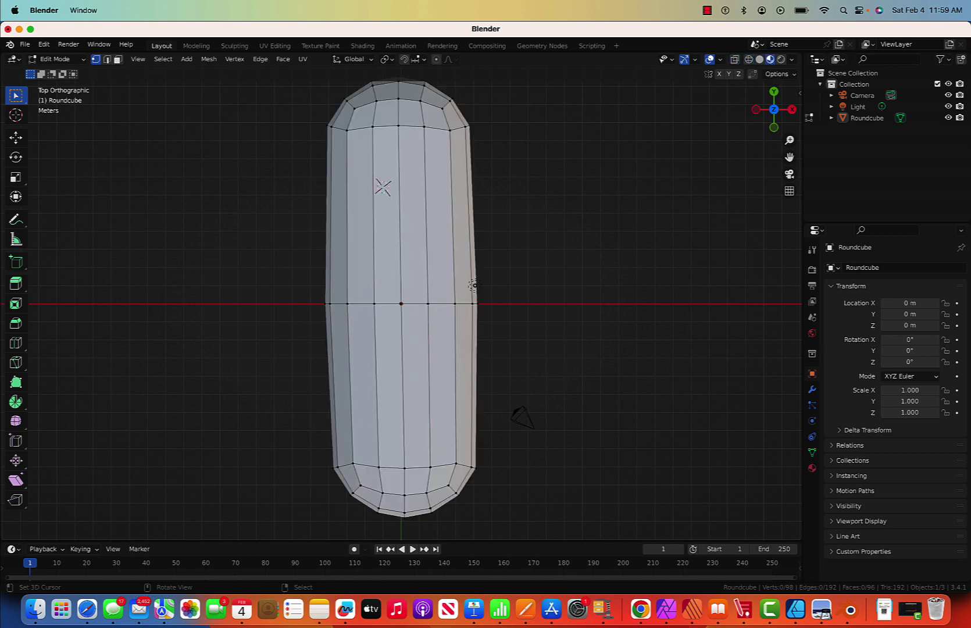
pyautogui.press('Tab')
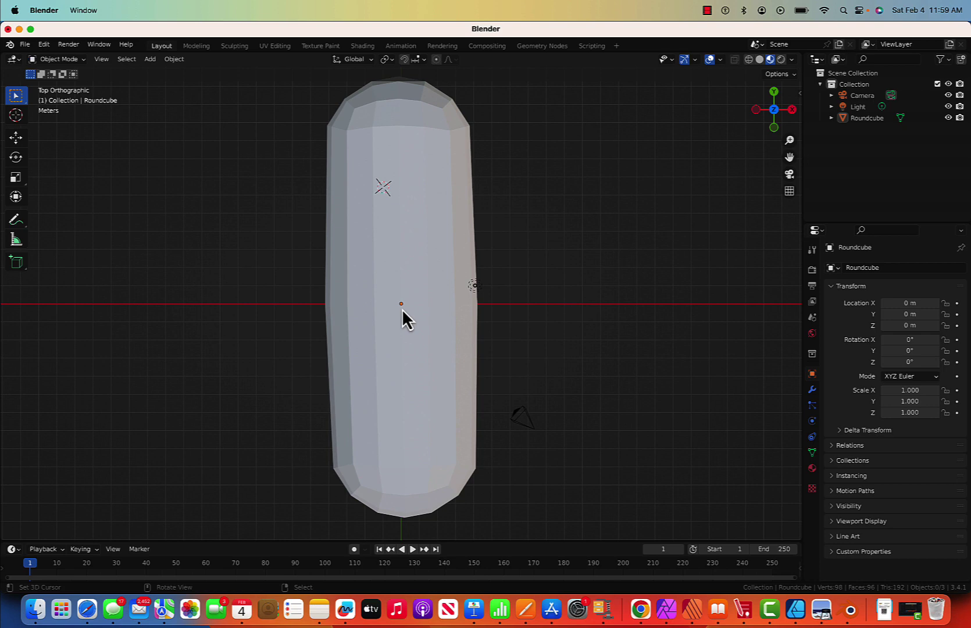
pyautogui.press('Tab')
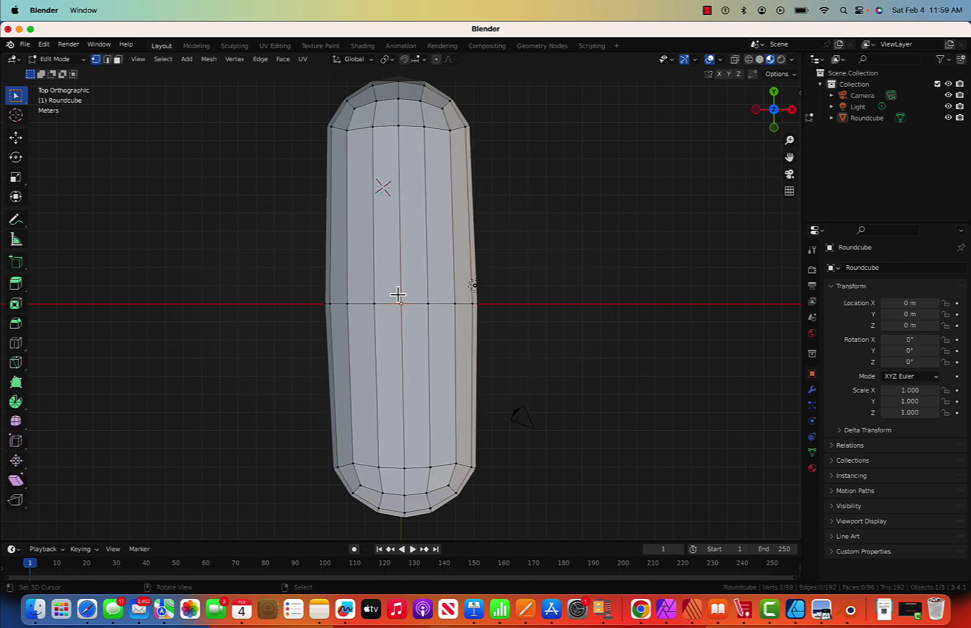
pyautogui.press('F3')
pyautogui.press('Escape')
pyautogui.press('Tab')
# Step: Select the elongated round cube and apply Shade Smooth to it
pyautogui.click(384, 223)
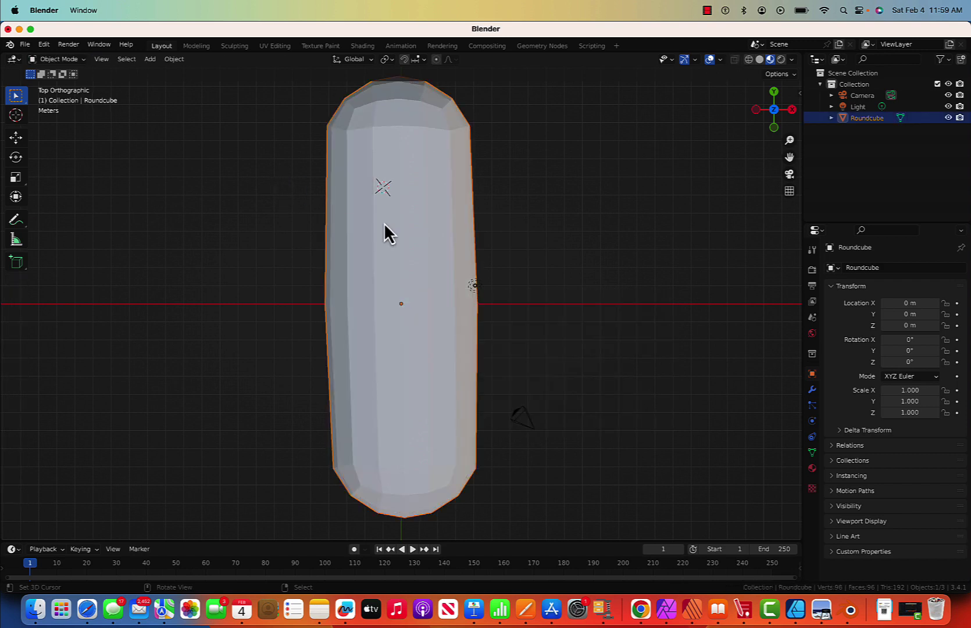
pyautogui.press('F3')
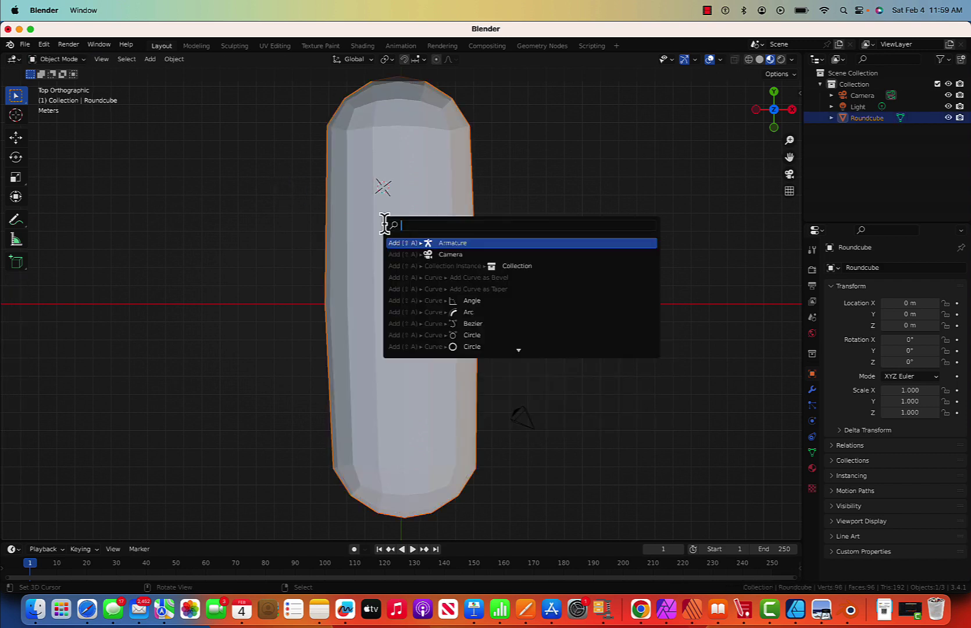
pyautogui.write('shade')
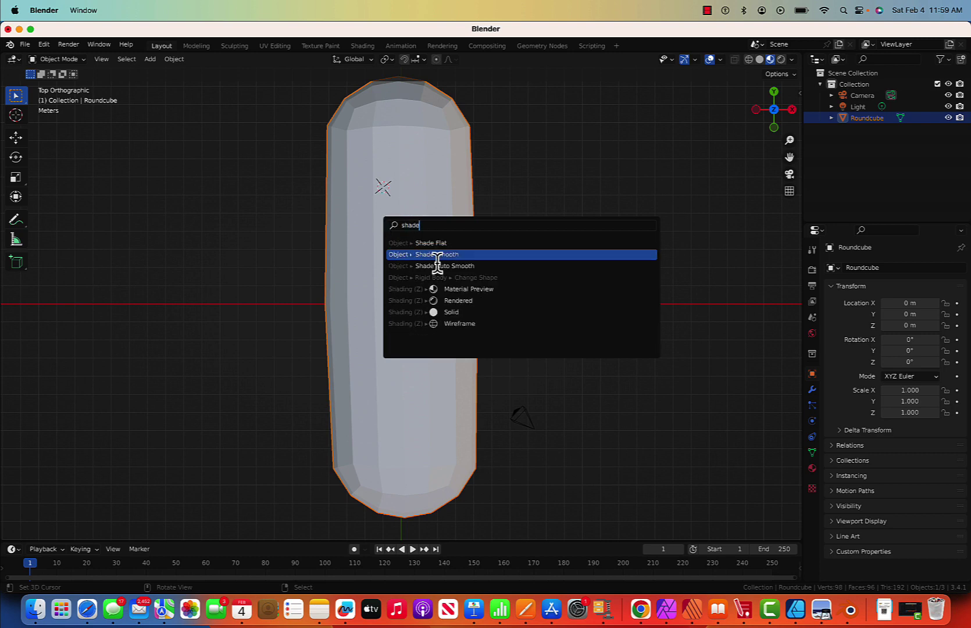
pyautogui.click(450, 256)
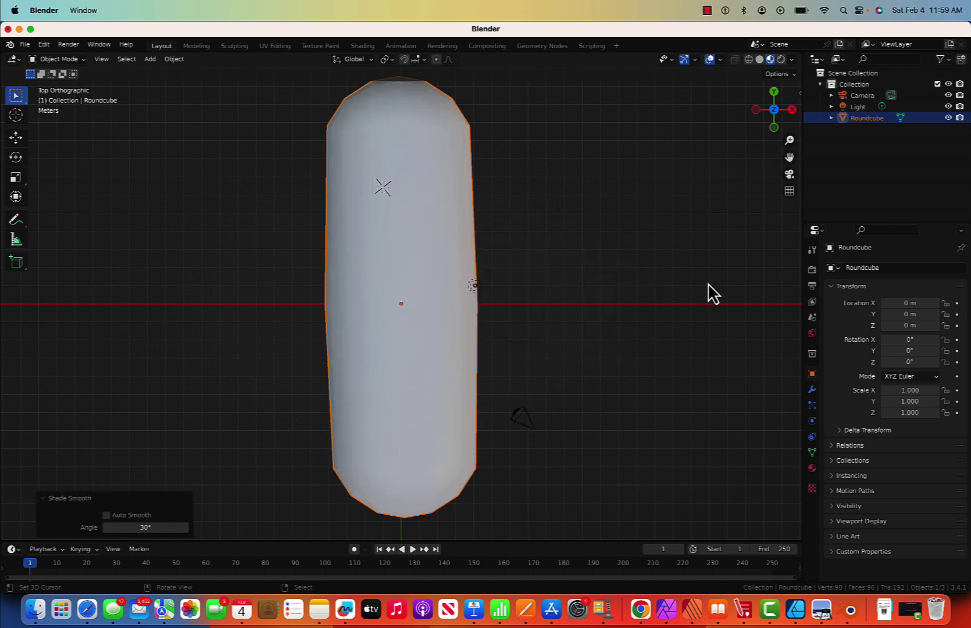
# Step: Add a Subdivision Surface modifier to the round cube and set its viewport level to 3
pyautogui.scroll(-1, 613, 329)
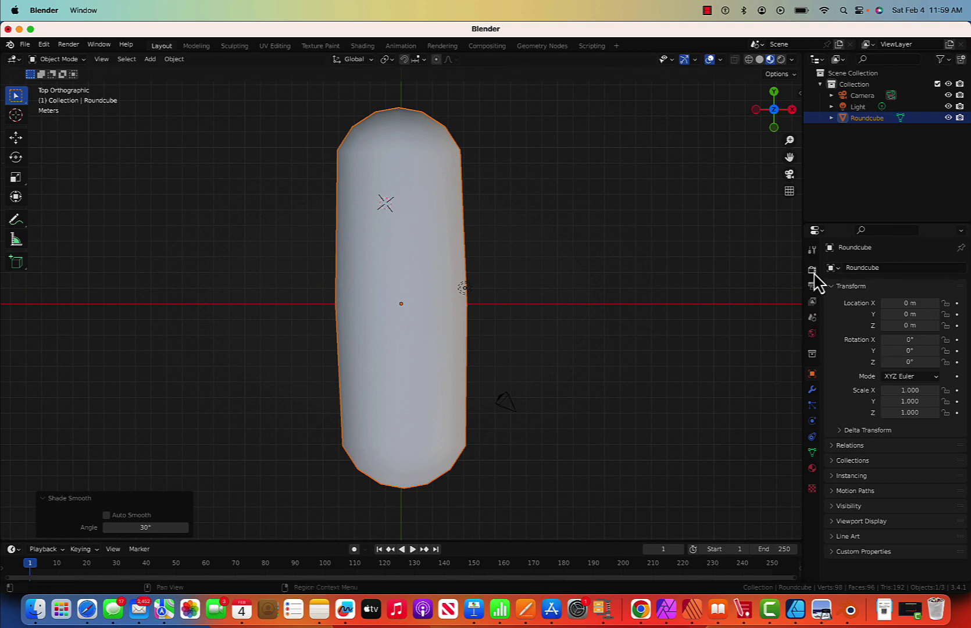
pyautogui.click(812, 389)
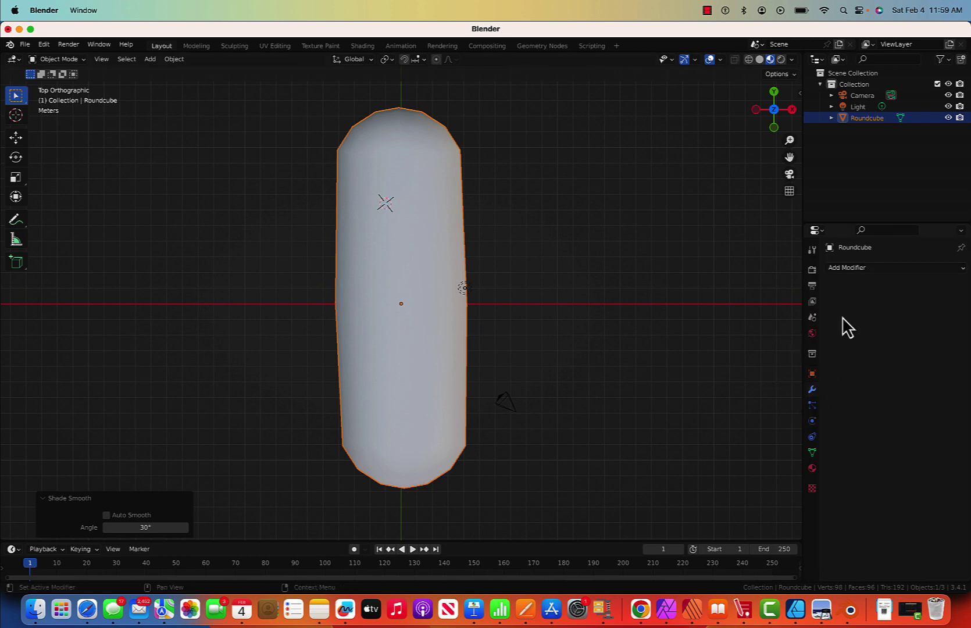
pyautogui.click(867, 268)
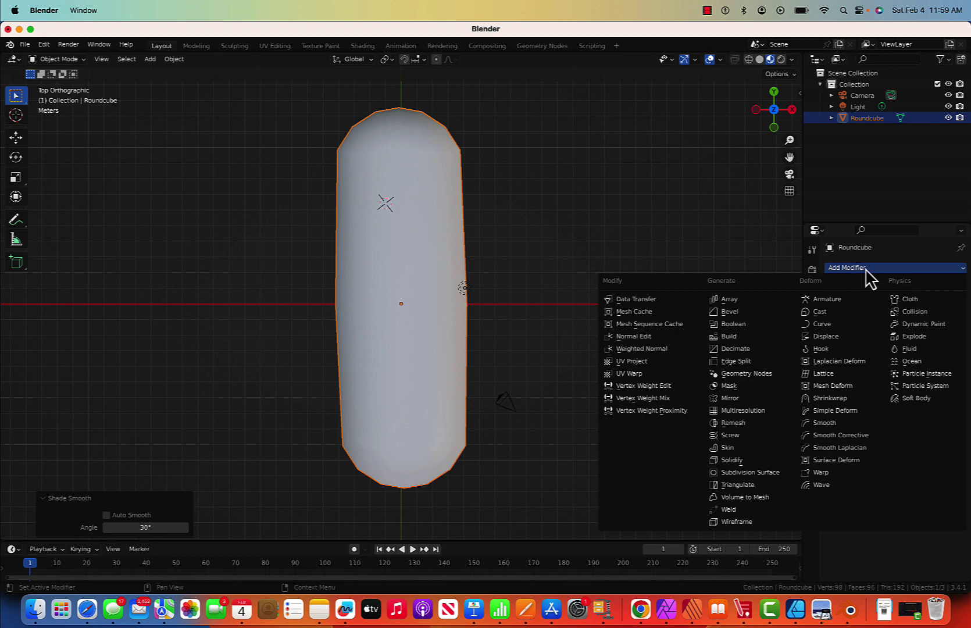
pyautogui.click(757, 476)
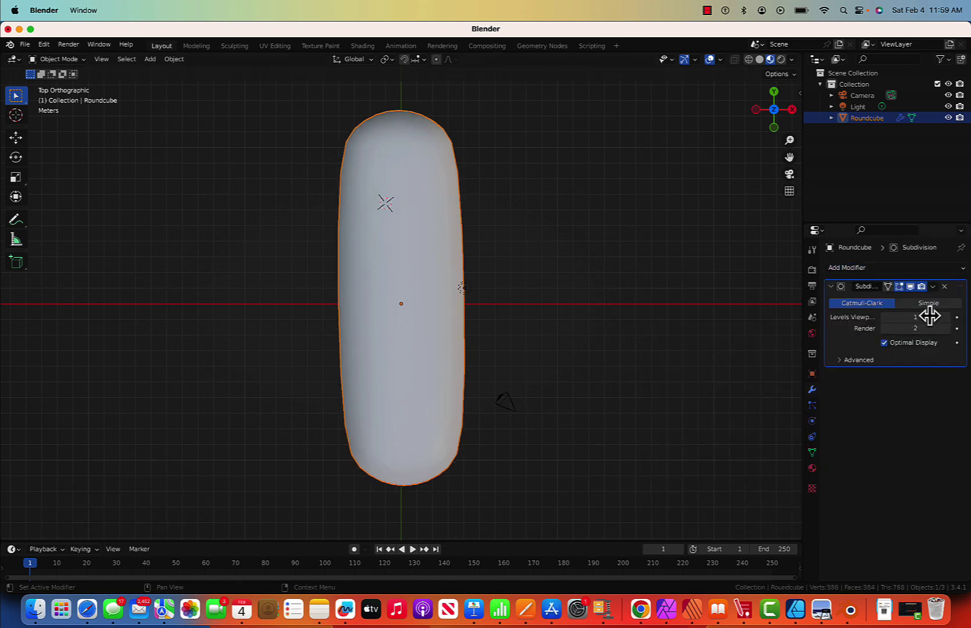
pyautogui.click(947, 317)
pyautogui.click(947, 316)
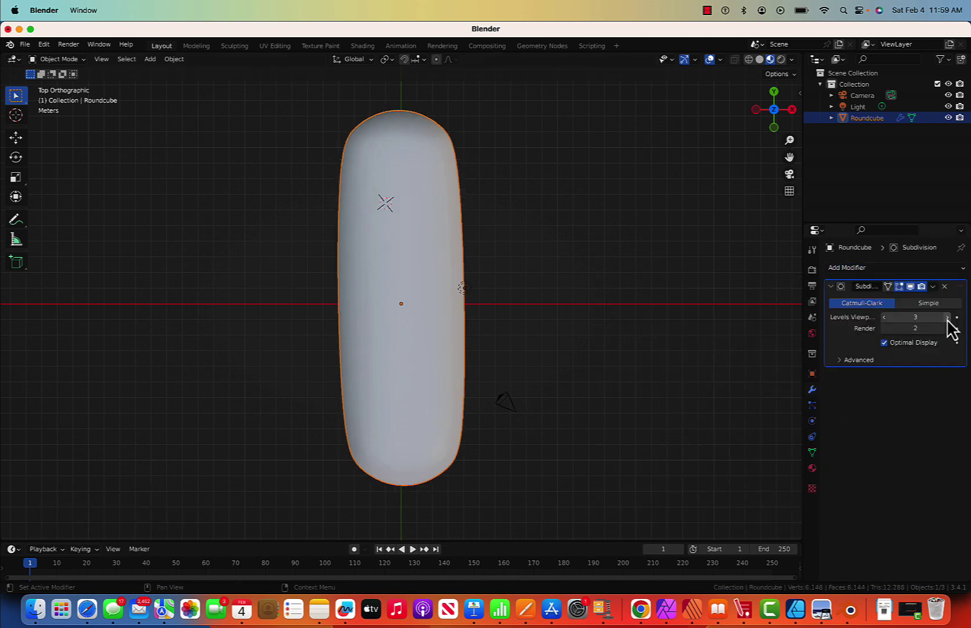
# Step: Add a Displace modifier to the round cube after the subdivision modifier
pyautogui.click(841, 268)
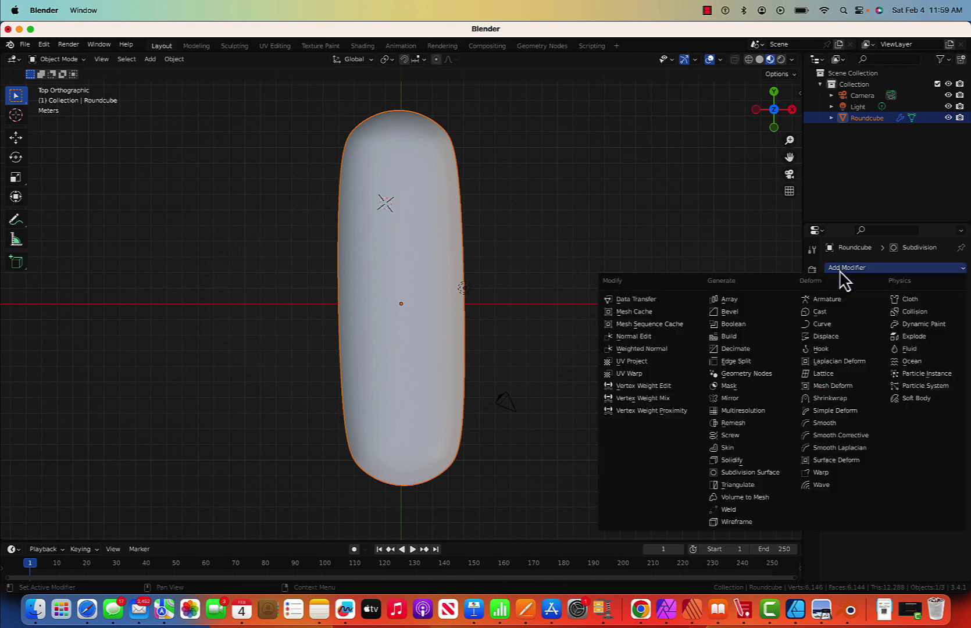
pyautogui.click(819, 336)
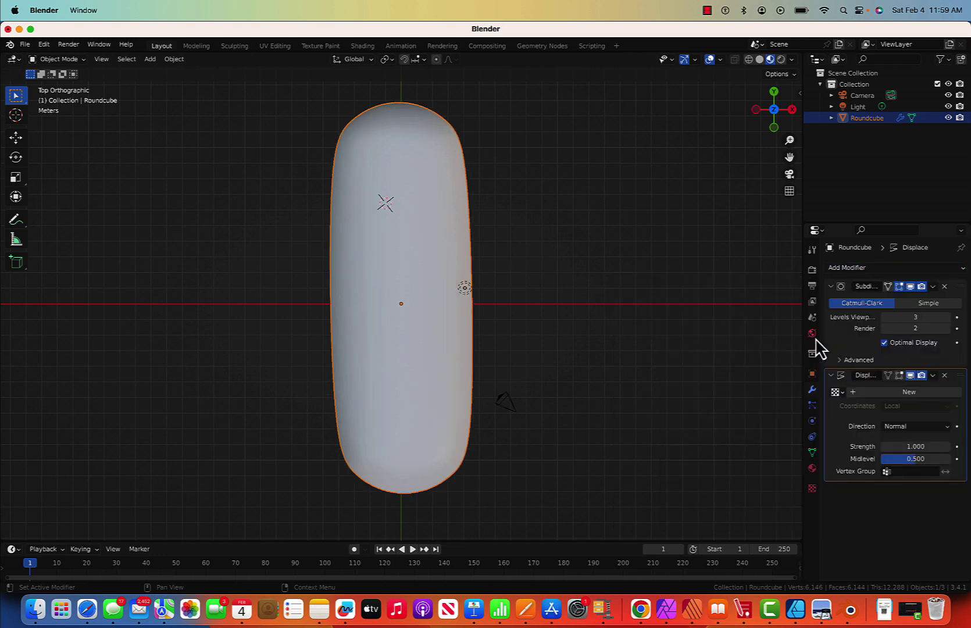
# Step: Create a new texture for the Displace modifier and set its type to Clouds
pyautogui.scroll(-2, 519, 305)
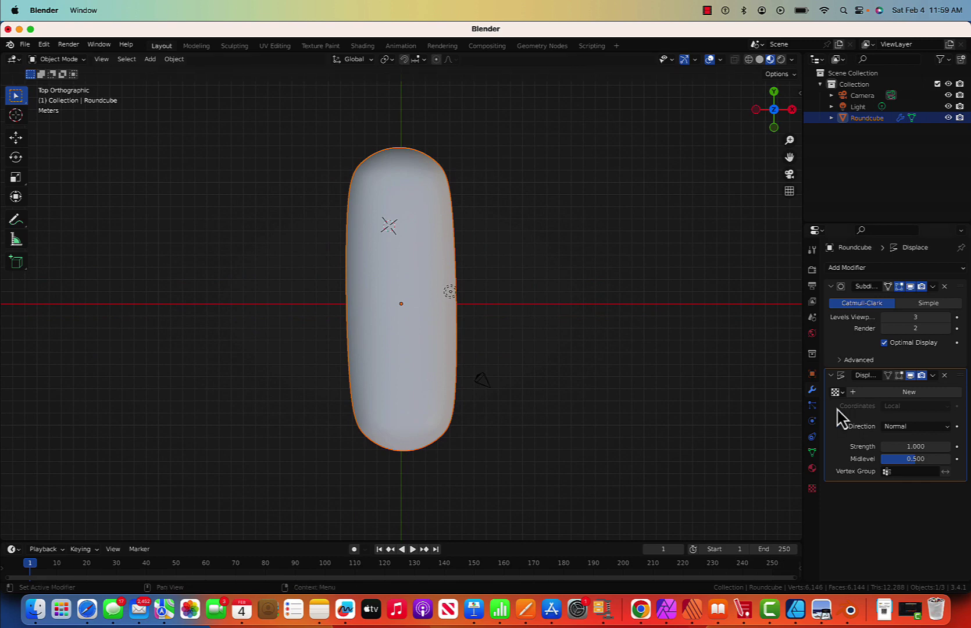
pyautogui.click(881, 394)
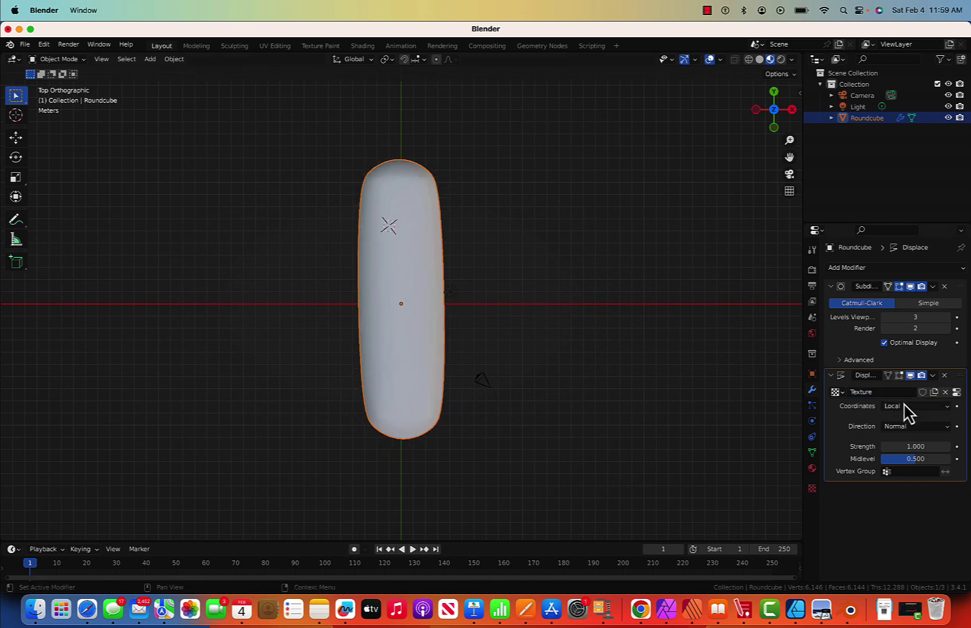
pyautogui.click(957, 393)
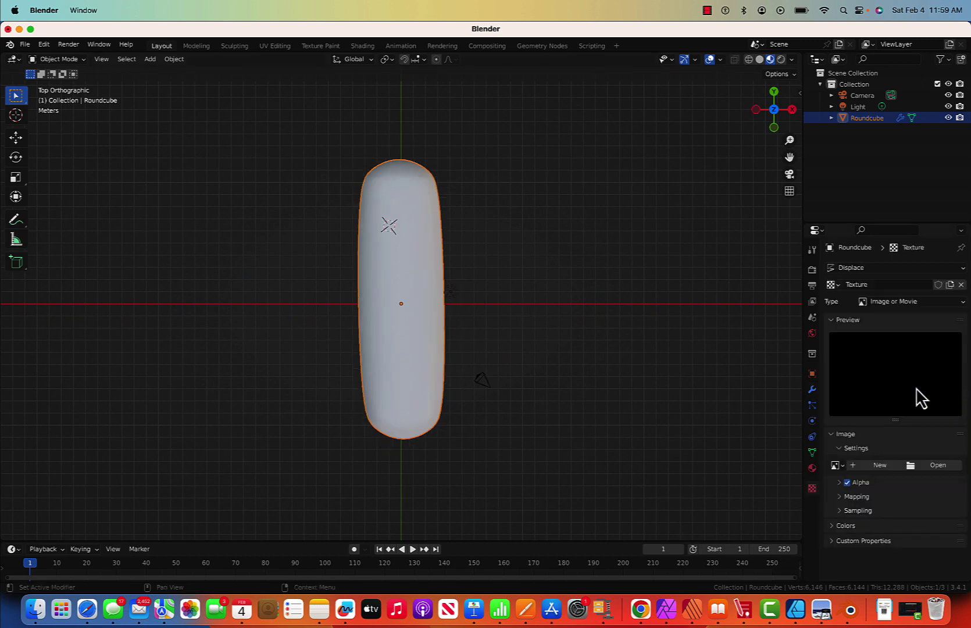
pyautogui.click(878, 302)
pyautogui.click(885, 343)
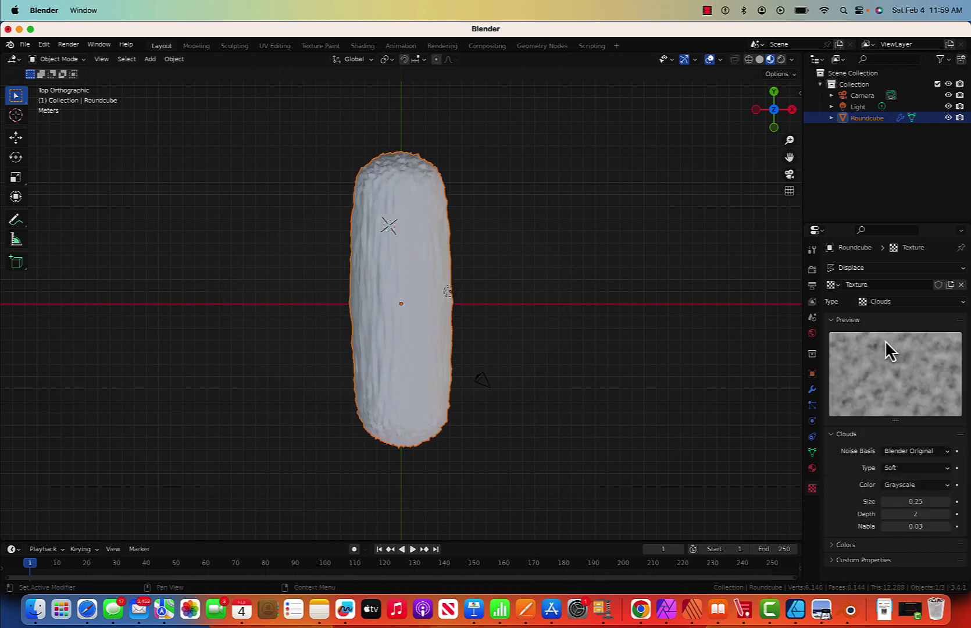
# Step: Display the body in Solid shading and set the Clouds texture's noise basis to Voronoi F1
pyautogui.click(761, 60)
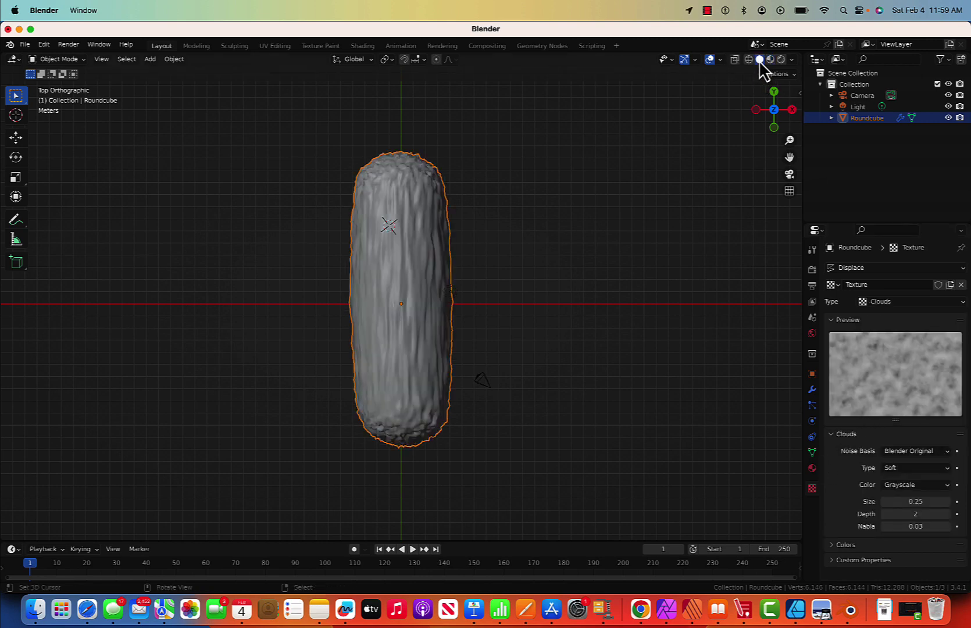
pyautogui.click(918, 452)
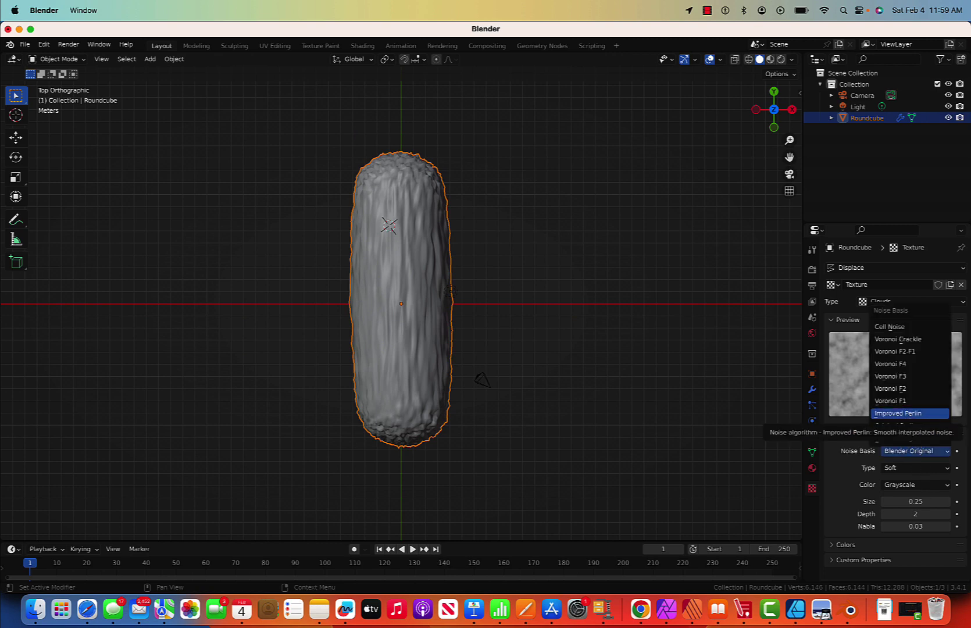
pyautogui.click(905, 401)
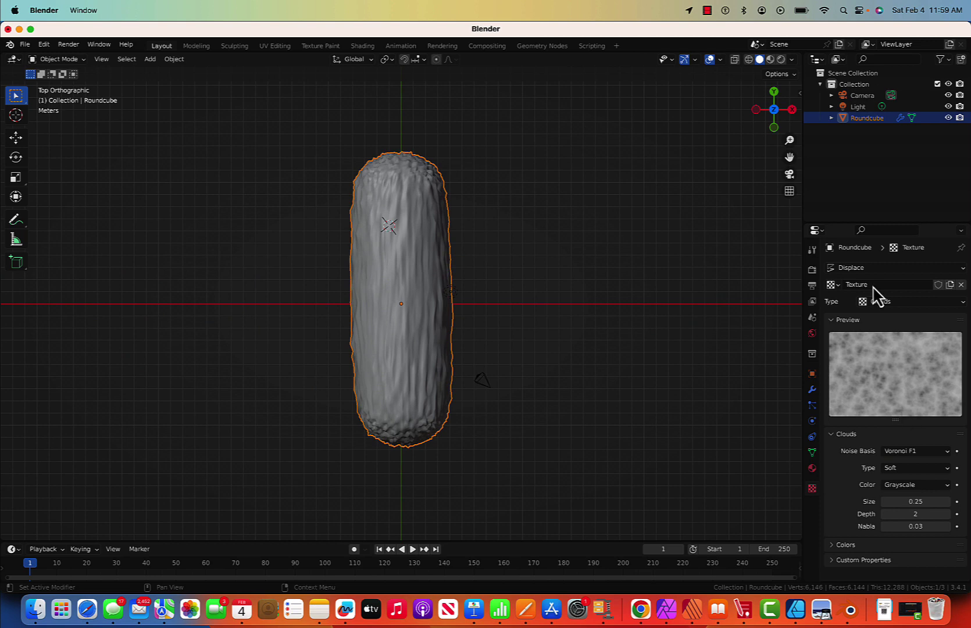
# Step: Reduce the Displace modifier's strength to 0.400
pyautogui.click(811, 390)
pyautogui.click(909, 458)
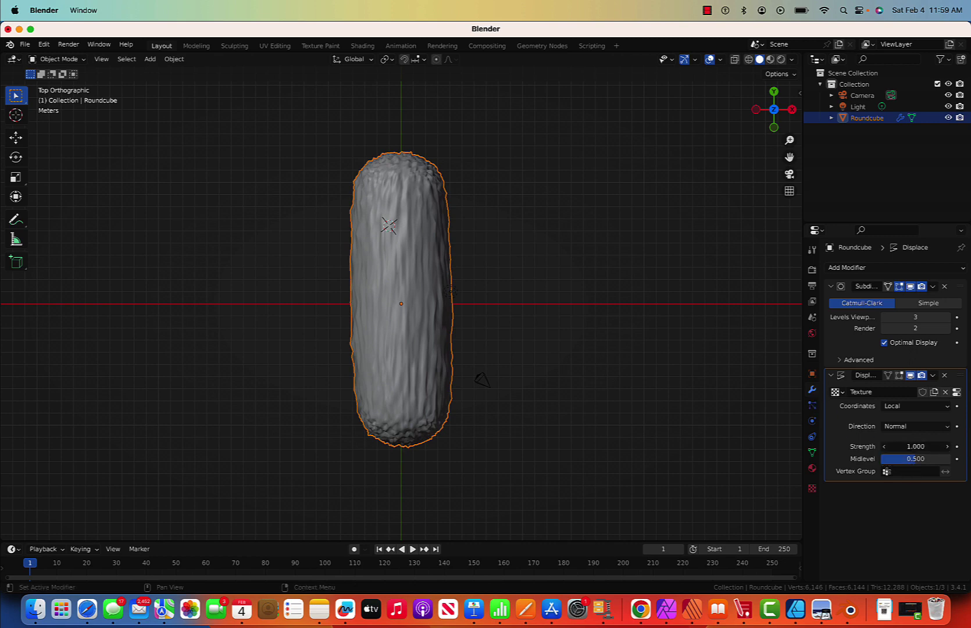
pyautogui.click(884, 446)
pyautogui.click(884, 445)
pyautogui.click(884, 446)
pyautogui.click(884, 446)
pyautogui.click(884, 446)
pyautogui.click(883, 446)
pyautogui.click(884, 446)
pyautogui.click(884, 445)
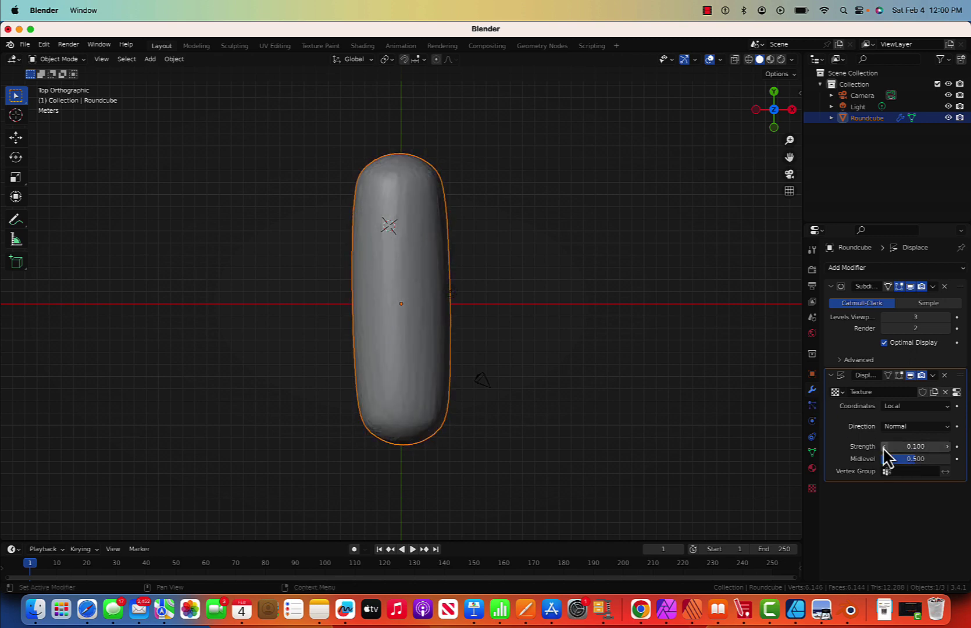
pyautogui.click(947, 446)
pyautogui.click(947, 446)
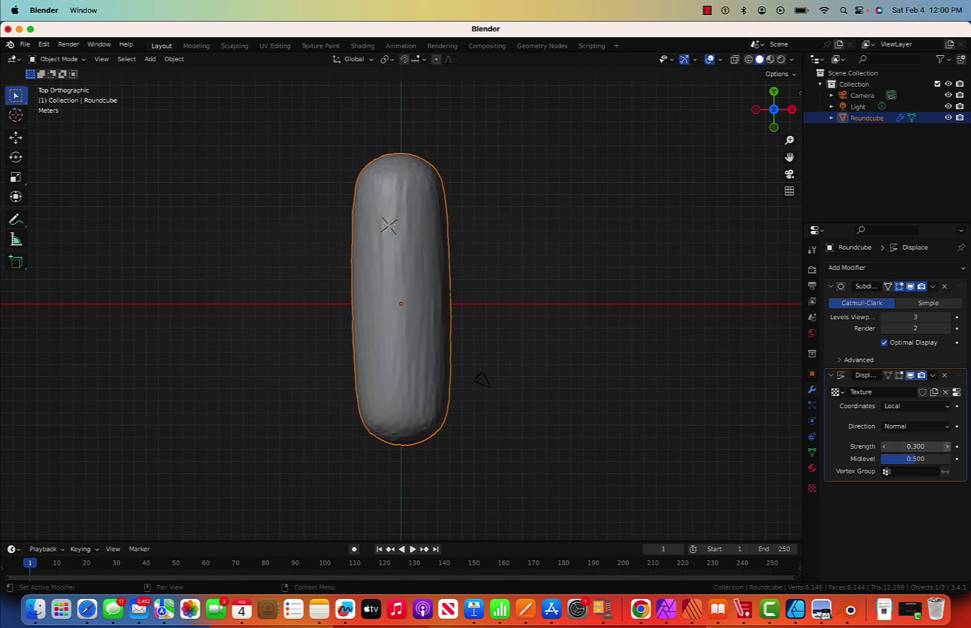
pyautogui.click(947, 446)
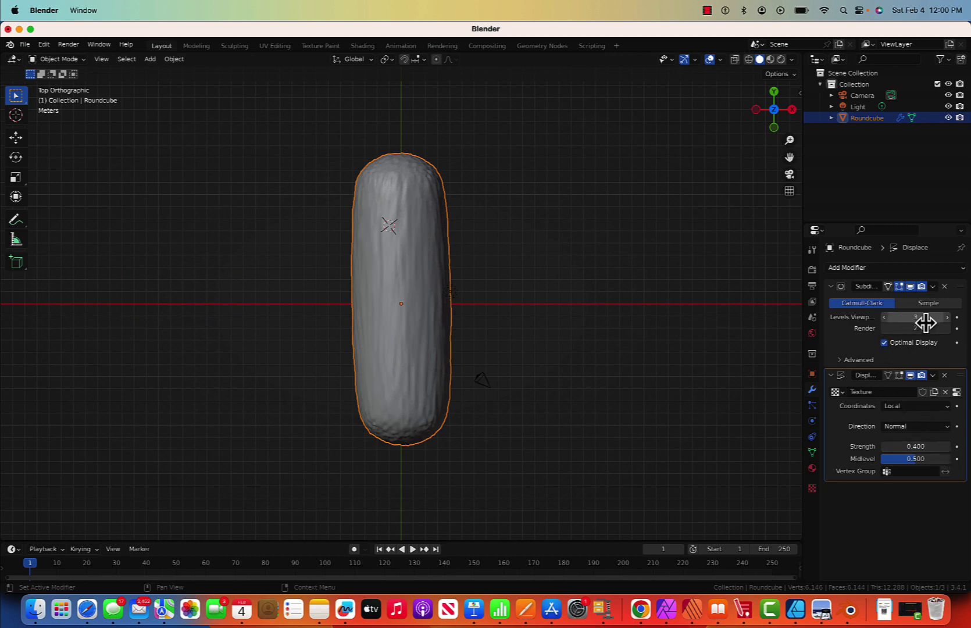
# Step: Set both the viewport and render levels of the Subdivision Surface modifier to 5
pyautogui.click(947, 317)
pyautogui.click(947, 317)
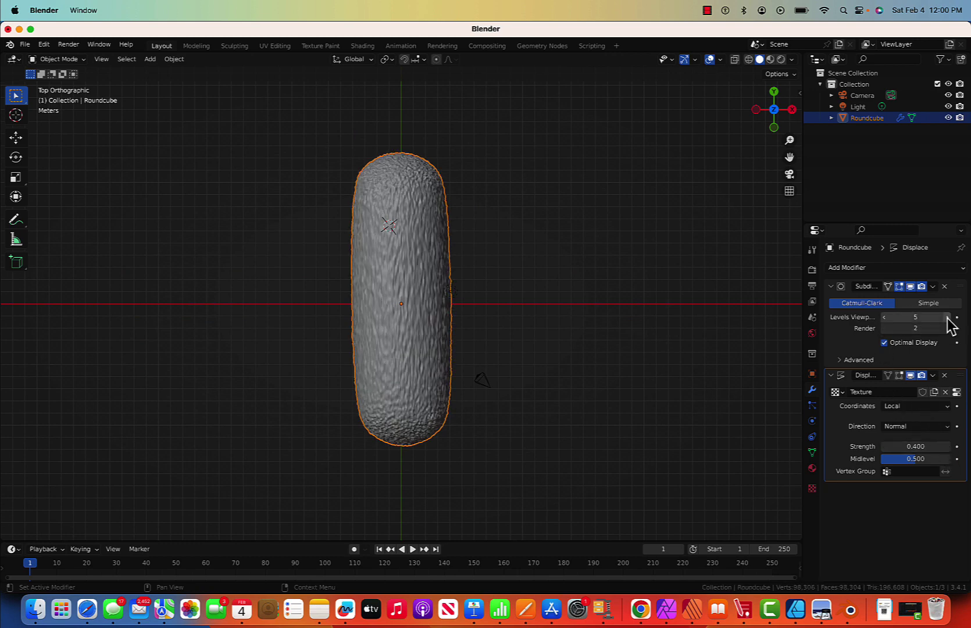
pyautogui.click(947, 328)
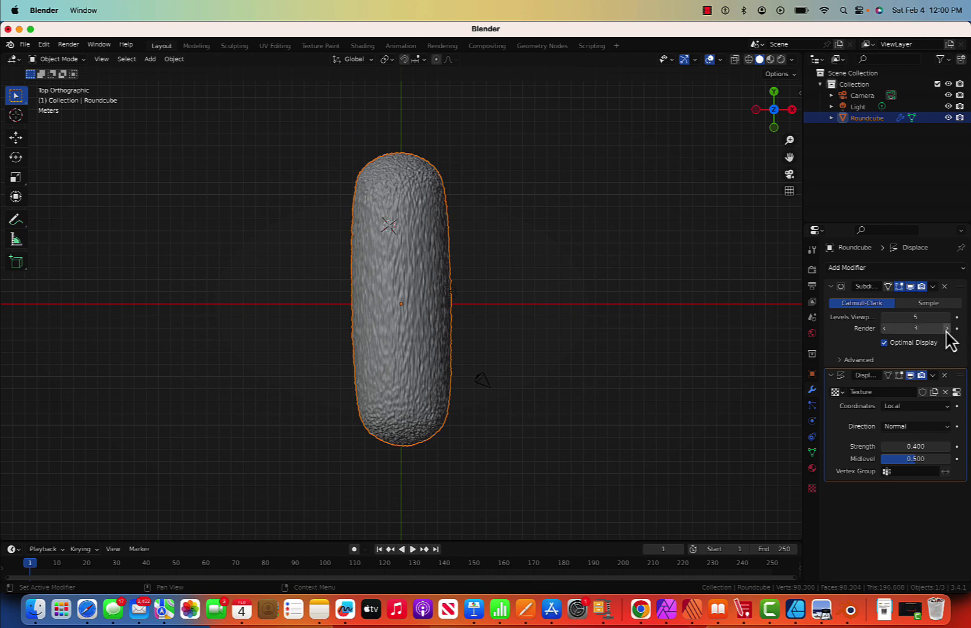
pyautogui.click(947, 328)
pyautogui.click(947, 328)
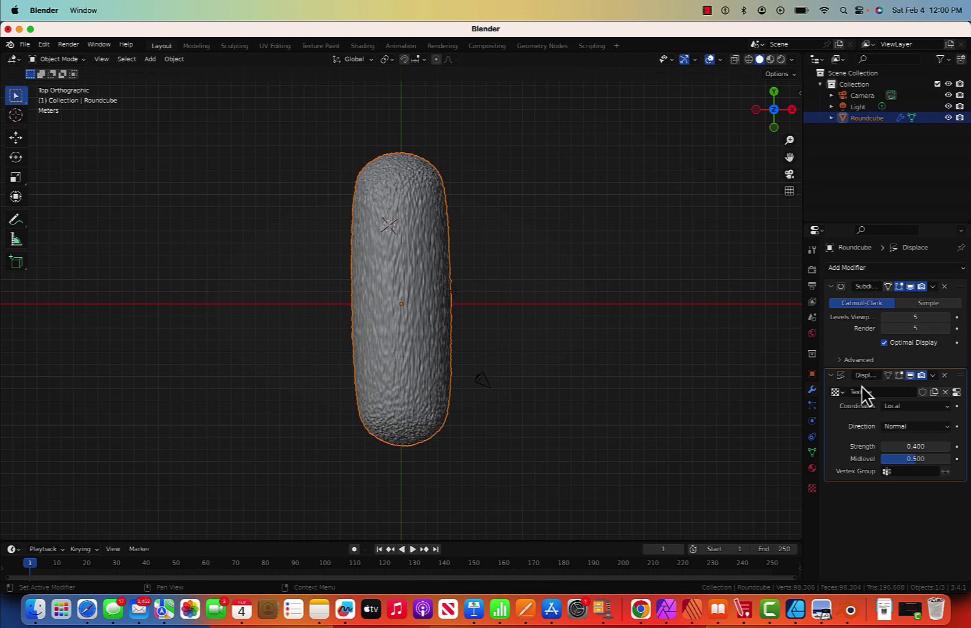
# Step: Set the Displace modifier's strength to the negative value -0.600
pyautogui.click(884, 446)
pyautogui.click(884, 446)
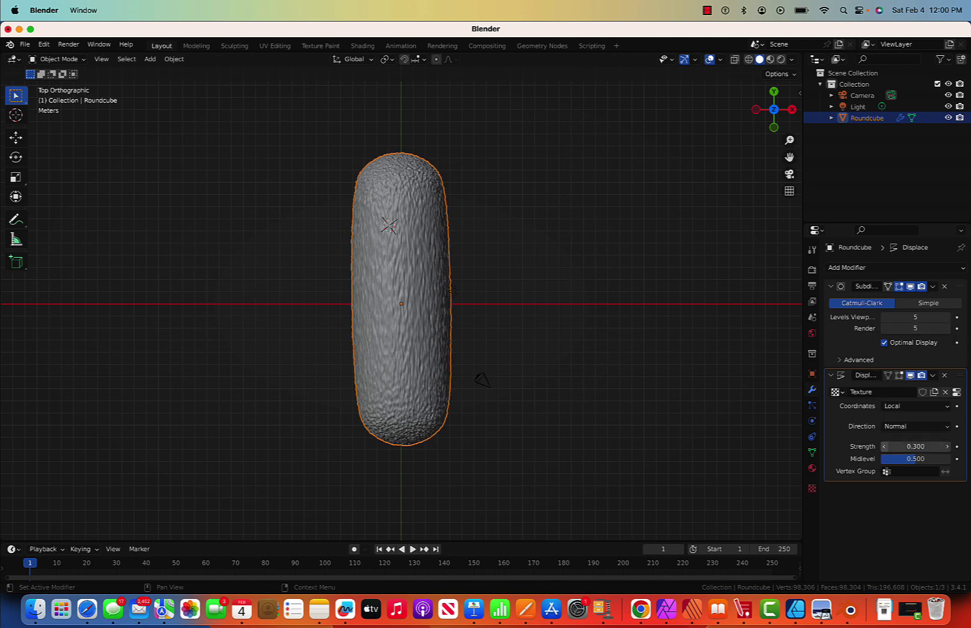
pyautogui.click(883, 446)
pyautogui.click(884, 446)
pyautogui.click(884, 446)
pyautogui.click(883, 446)
pyautogui.click(884, 446)
pyautogui.click(884, 446)
pyautogui.click(884, 446)
pyautogui.click(883, 446)
pyautogui.click(883, 446)
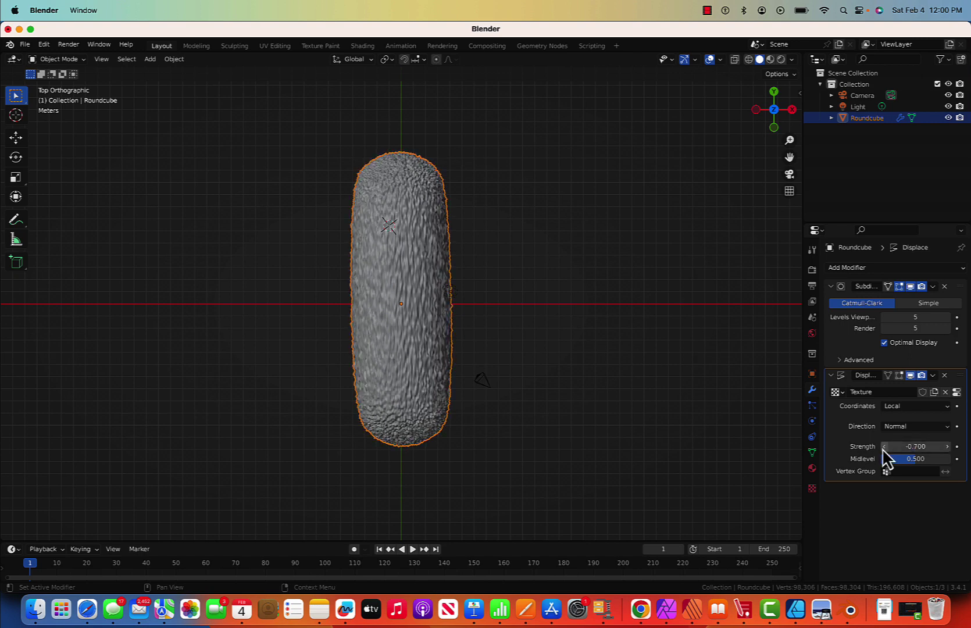
pyautogui.click(947, 446)
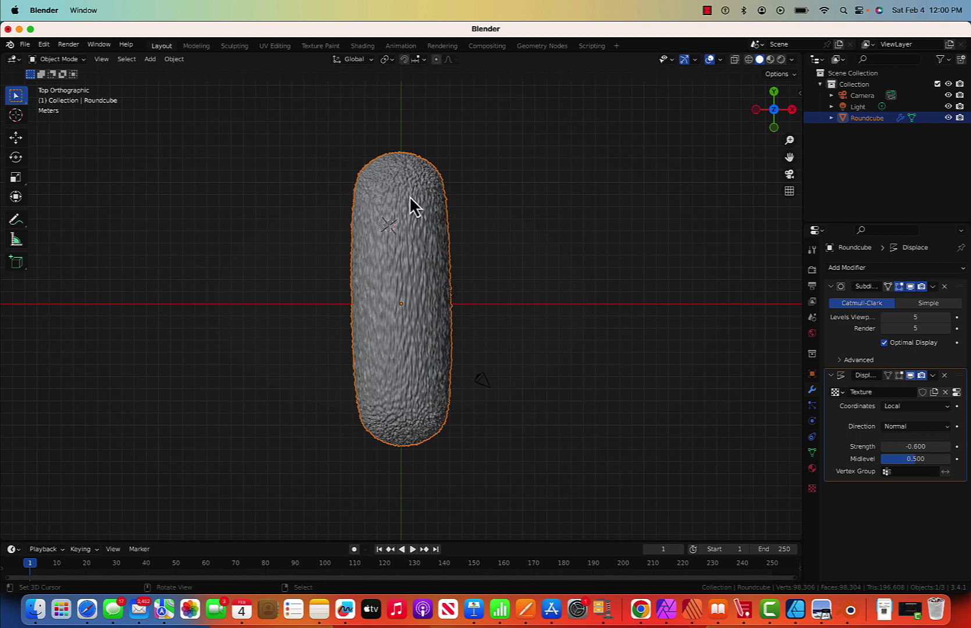
# Step: Stretch the round cube along the global Y axis by a factor of about 1.386
pyautogui.scroll(-3, 410, 204)
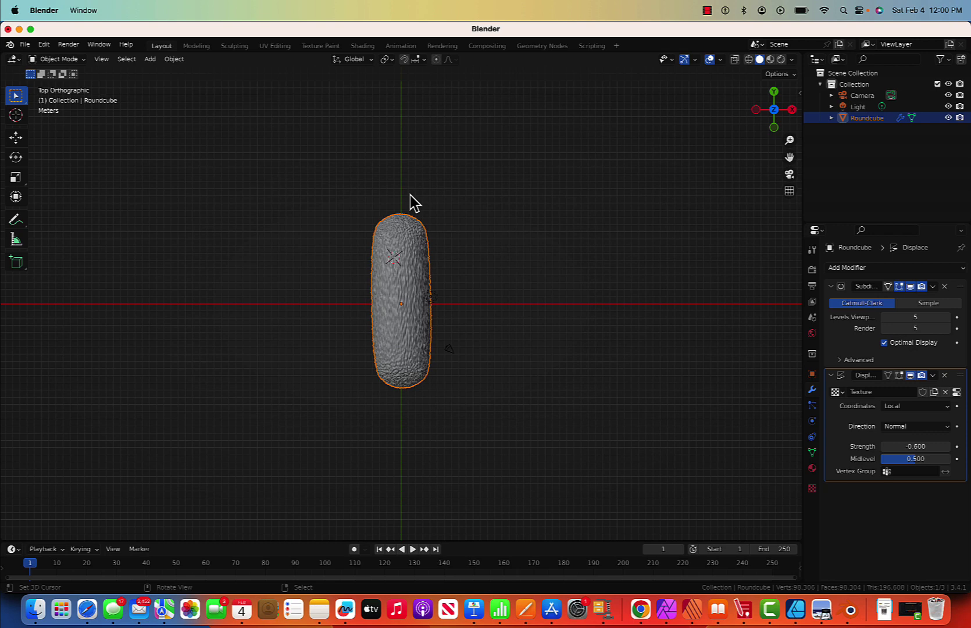
pyautogui.press('s')
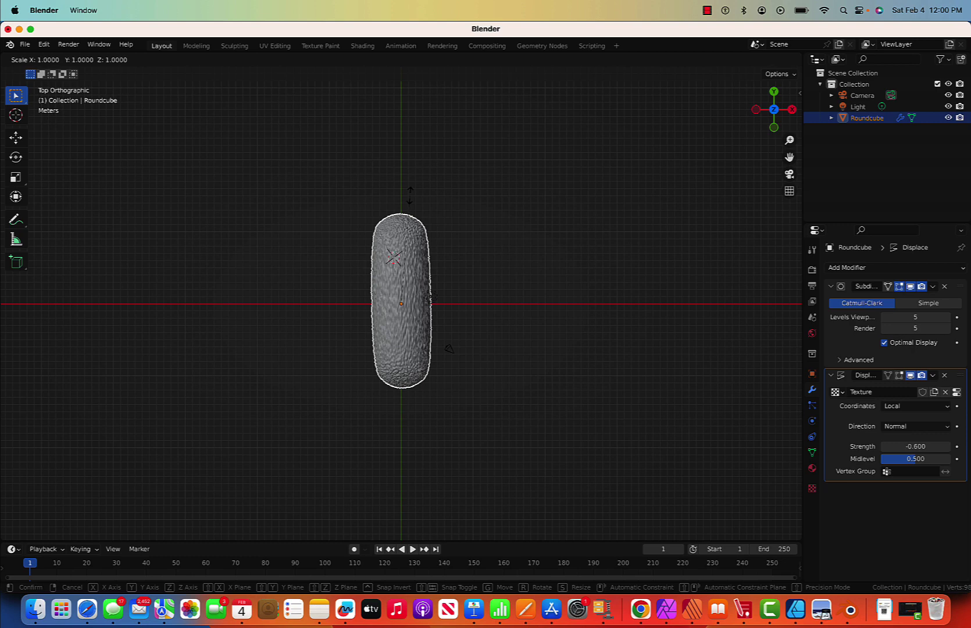
pyautogui.press('y')
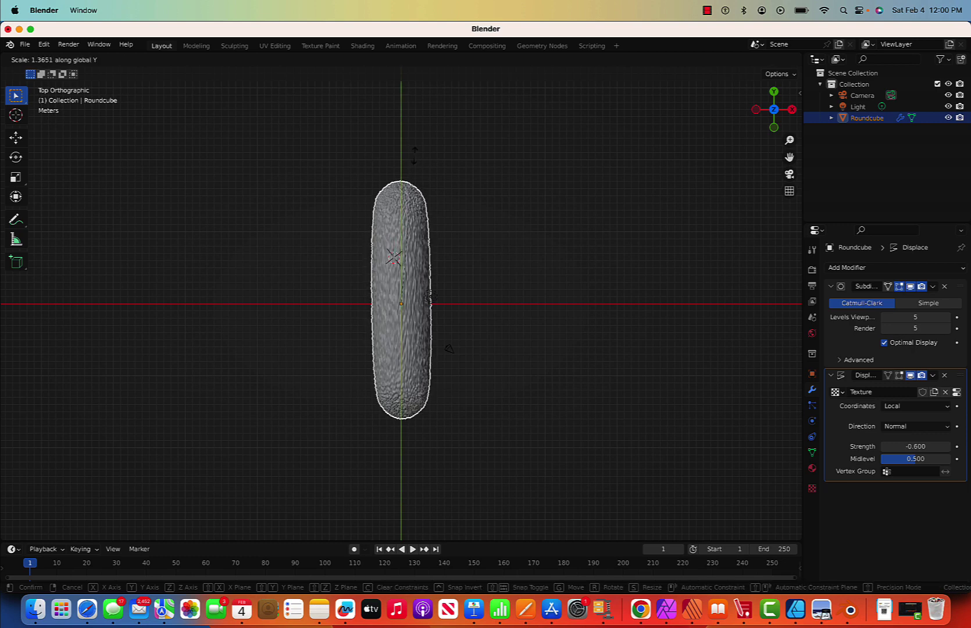
pyautogui.click(414, 157)
pyautogui.click(486, 218)
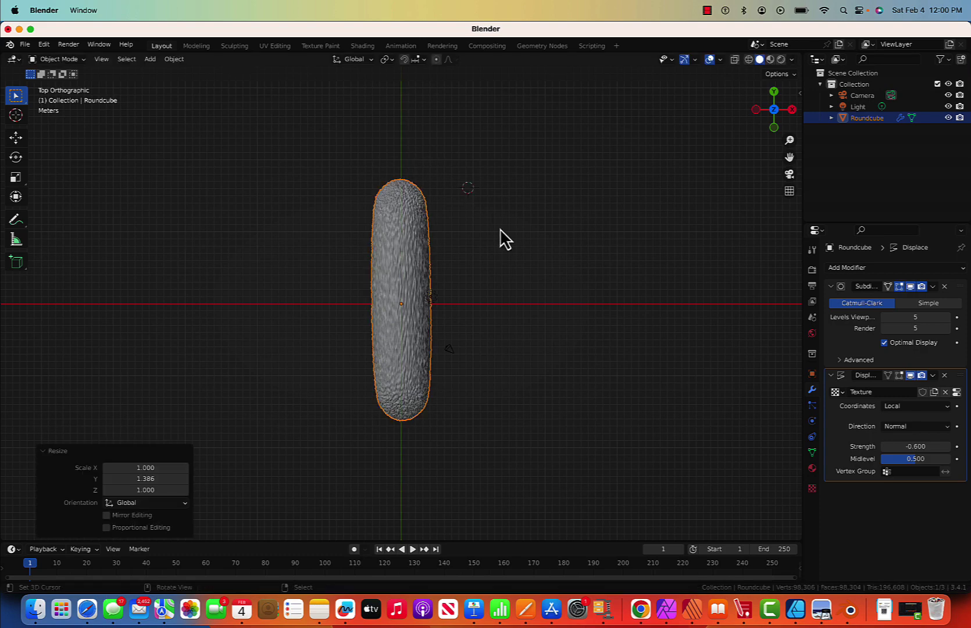
# Step: Deselect the body, examine its displaced surface from several angles and return to the top view
pyautogui.hotkey('alt', 'a')
pyautogui.scroll(-5, 500, 230)
pyautogui.hscroll(10, 500, 228)
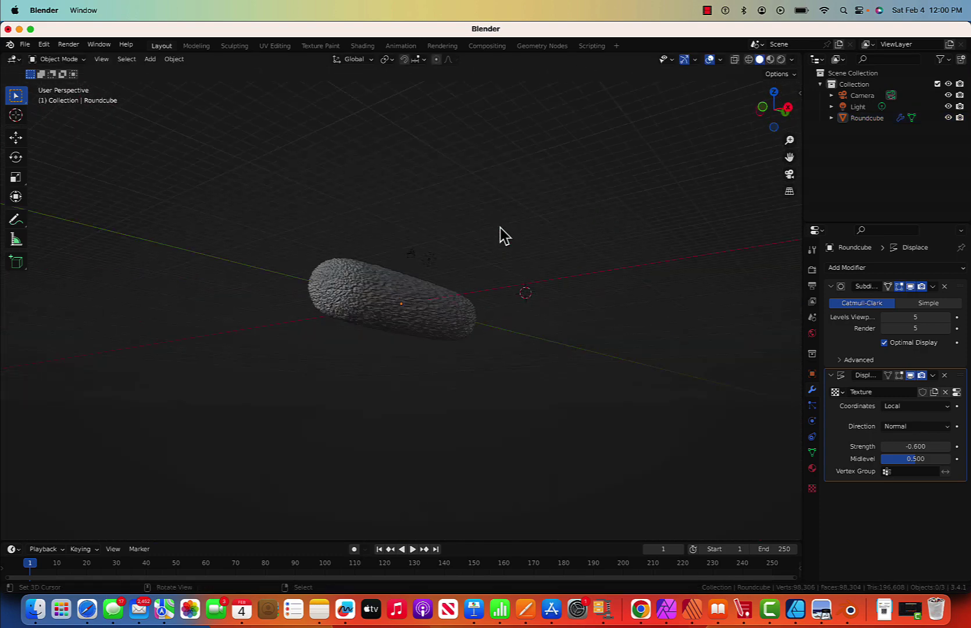
pyautogui.hscroll(3, 500, 230)
pyautogui.press('`')
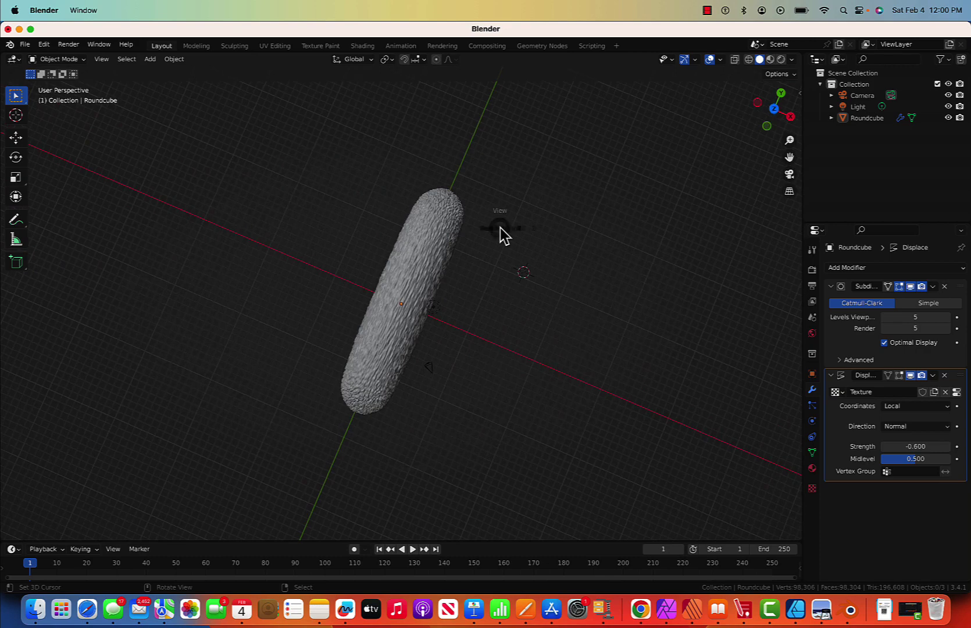
pyautogui.click(496, 169)
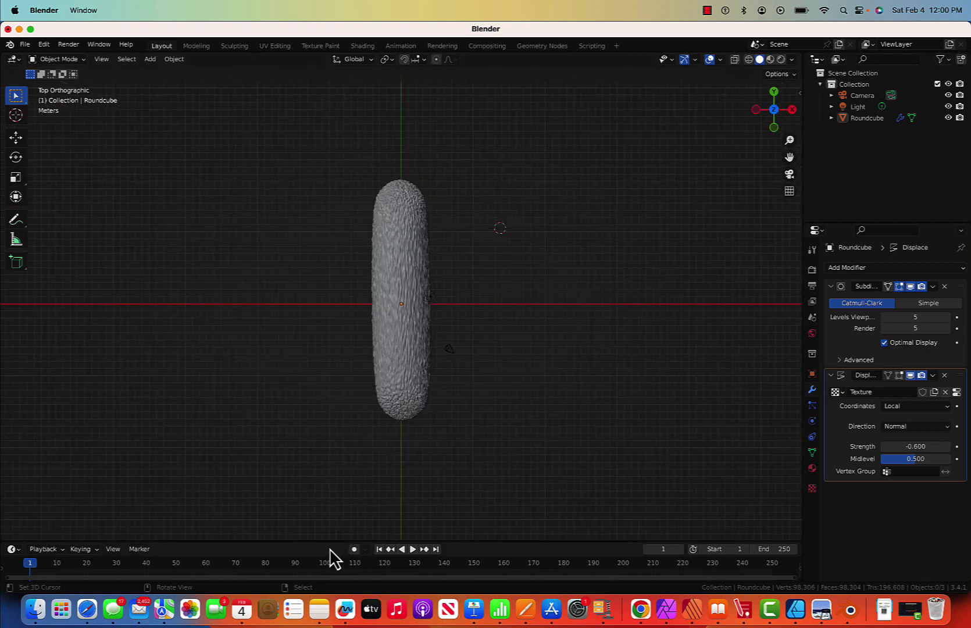
# Step: Enlarge the timeline area below the viewport and assign a new material to the round cube
pyautogui.moveTo(323, 542); pyautogui.dragTo(344, 414)
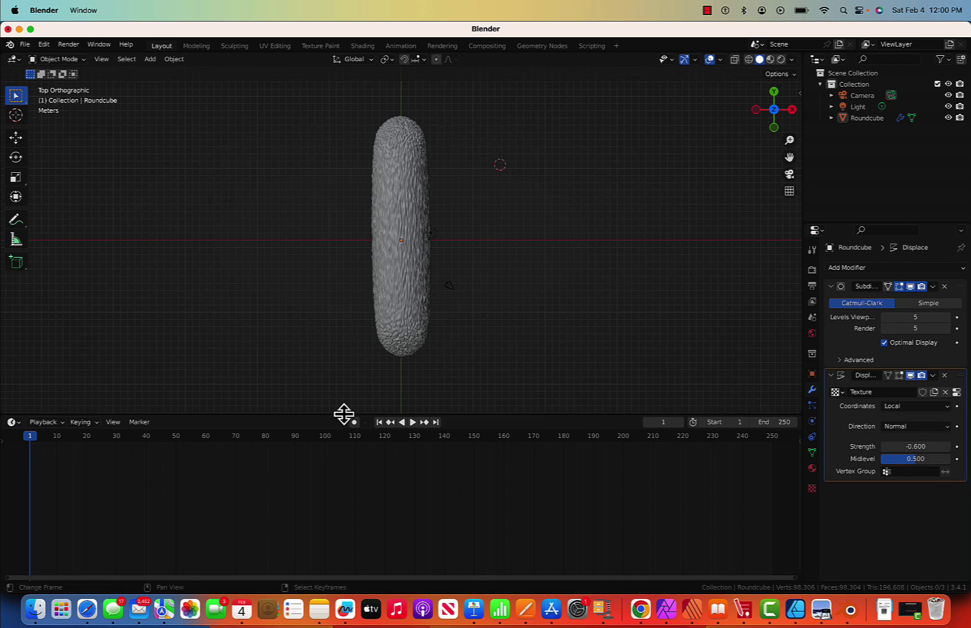
pyautogui.click(12, 422)
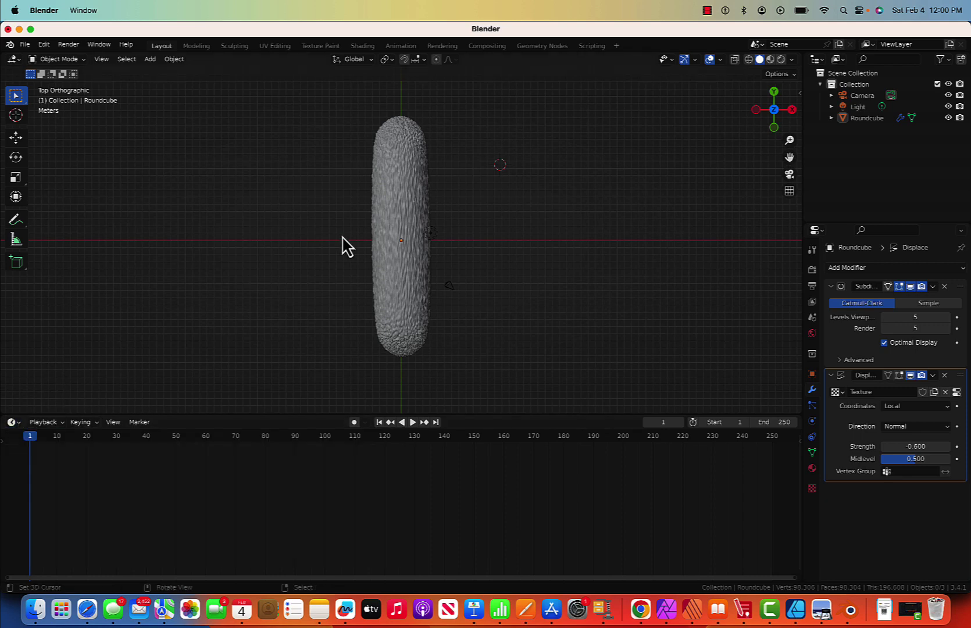
pyautogui.click(418, 197)
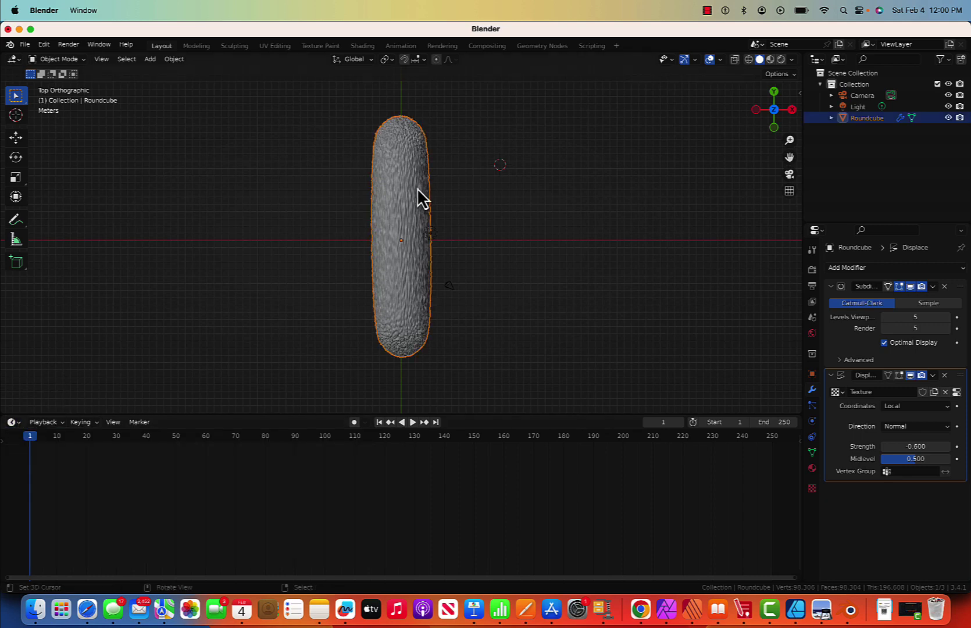
pyautogui.click(812, 468)
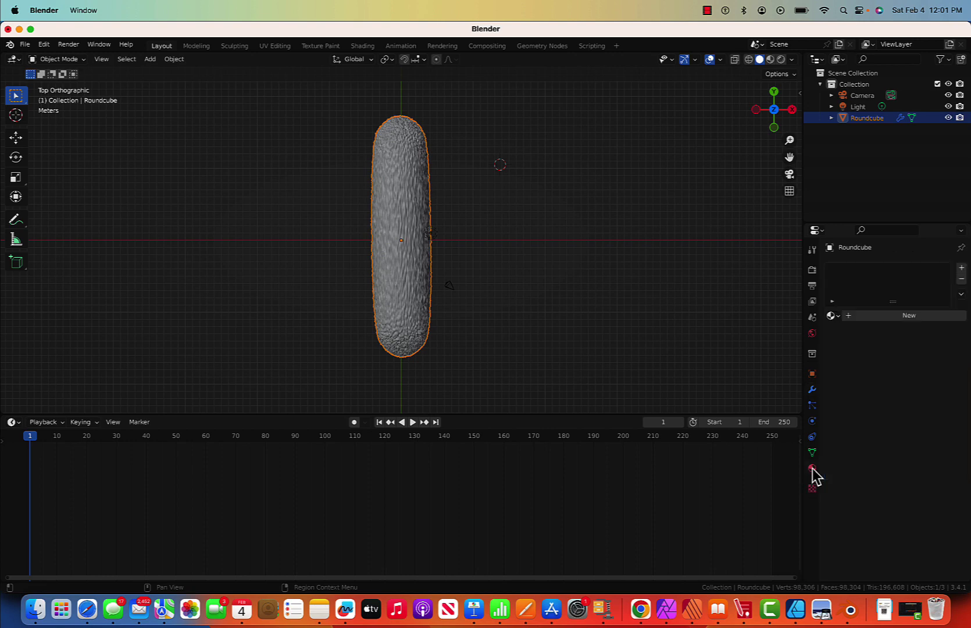
pyautogui.click(878, 317)
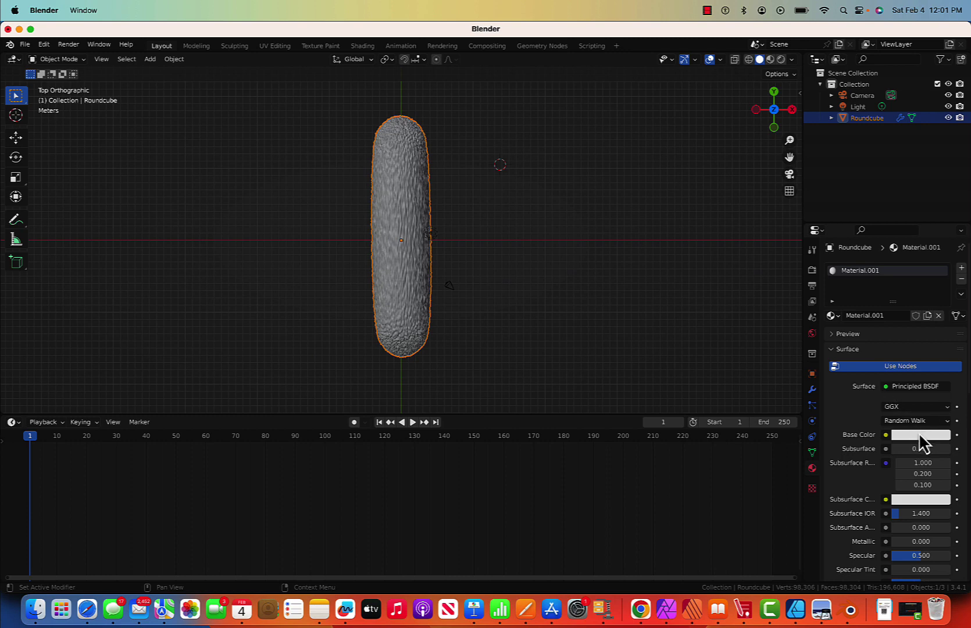
# Step: Set the material's base color to blue with hue 0.668 and saturation 0.892, and display it in Material Preview shading
pyautogui.click(919, 432)
pyautogui.click(909, 295)
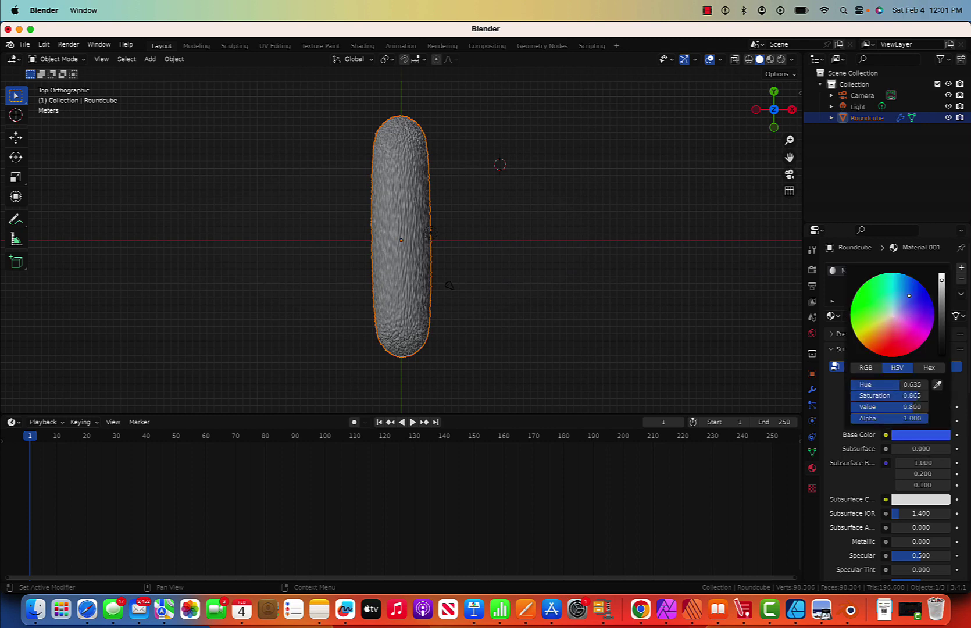
pyautogui.moveTo(908, 295); pyautogui.dragTo(915, 299)
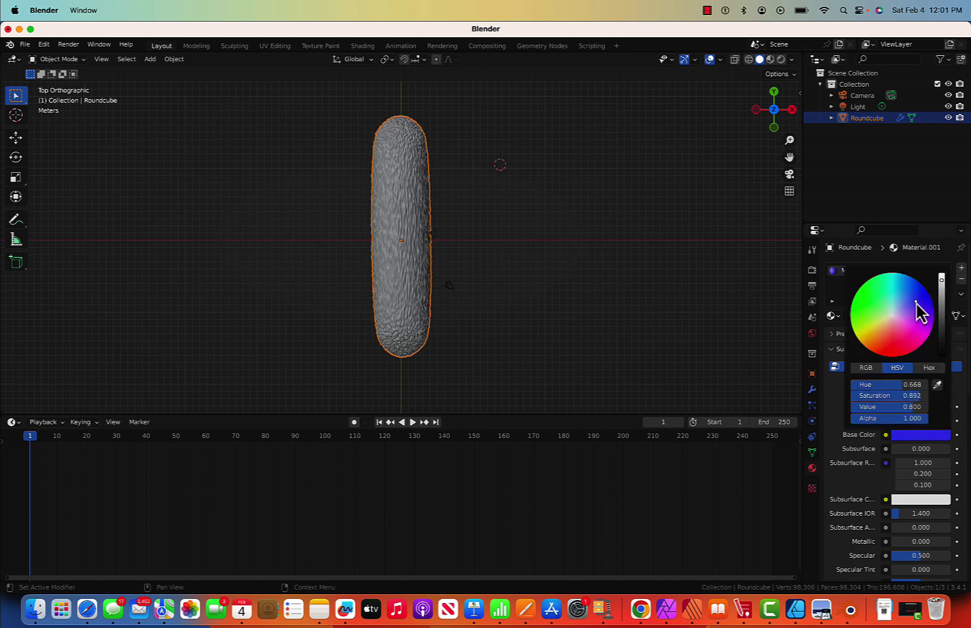
pyautogui.click(770, 59)
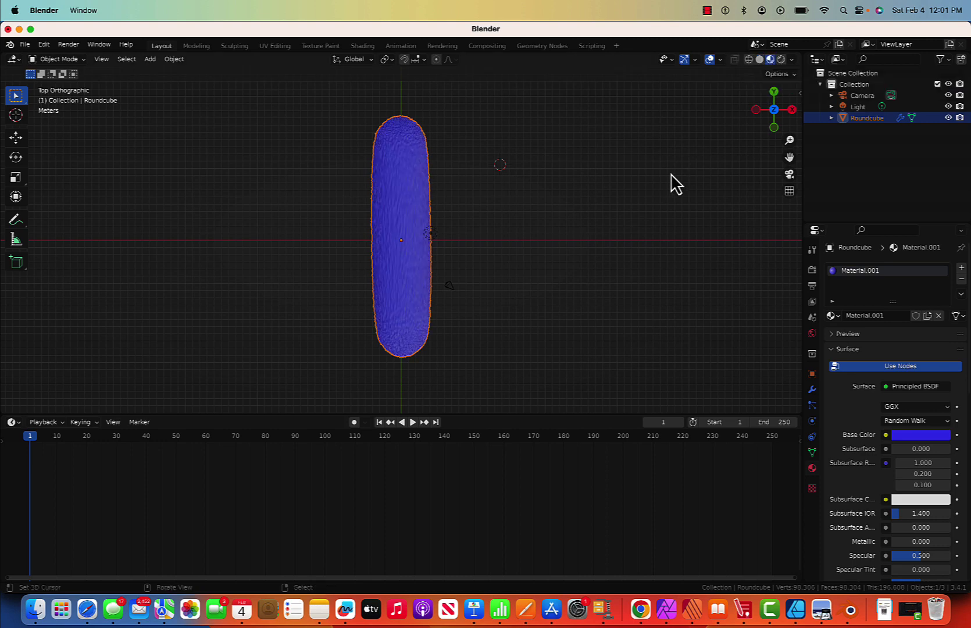
# Step: Deselect the round cube, enter Edit Mode on its mesh and display it in Wireframe shading
pyautogui.click(574, 281)
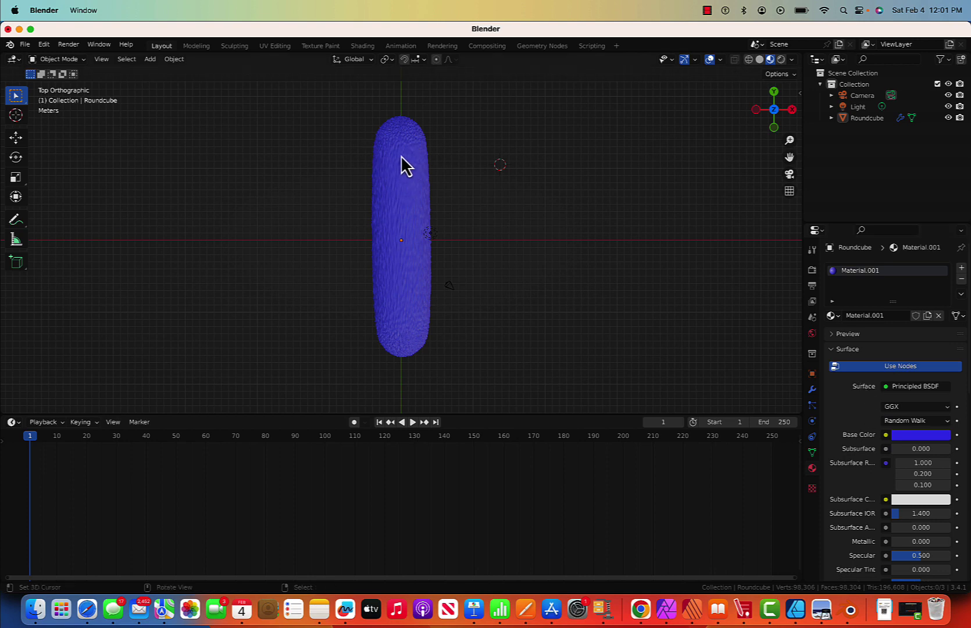
pyautogui.press('Tab')
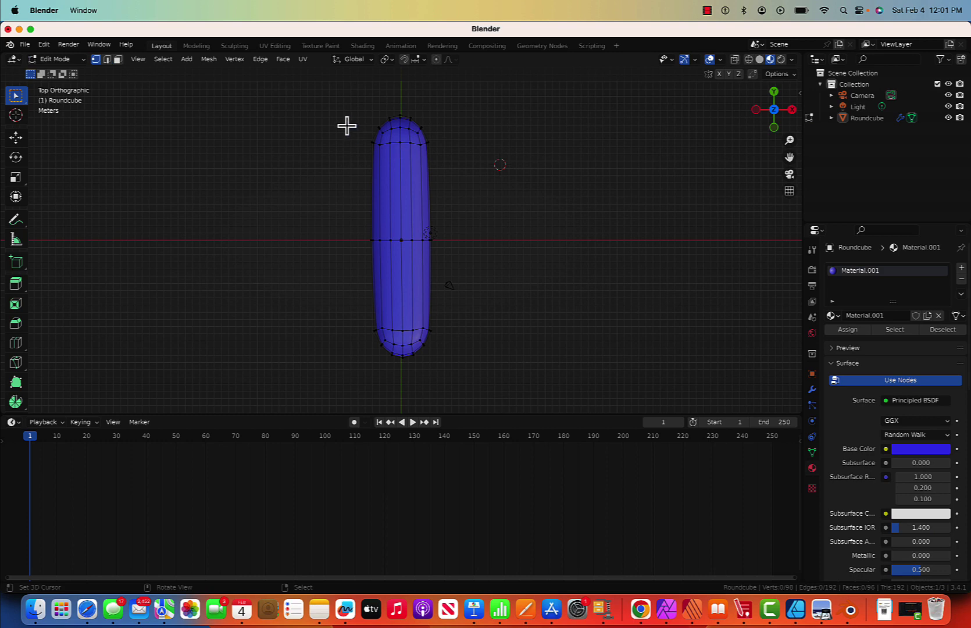
pyautogui.click(749, 59)
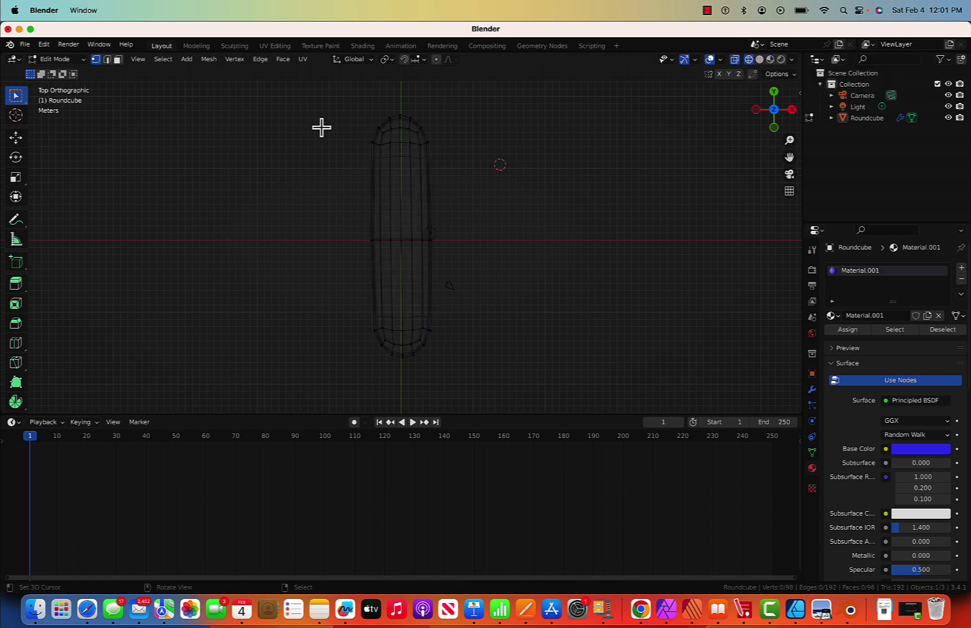
# Step: Select the faces of the body's rounded +Y end and assign them a second, new material with a red base color
pyautogui.moveTo(355, 109); pyautogui.dragTo(447, 158)
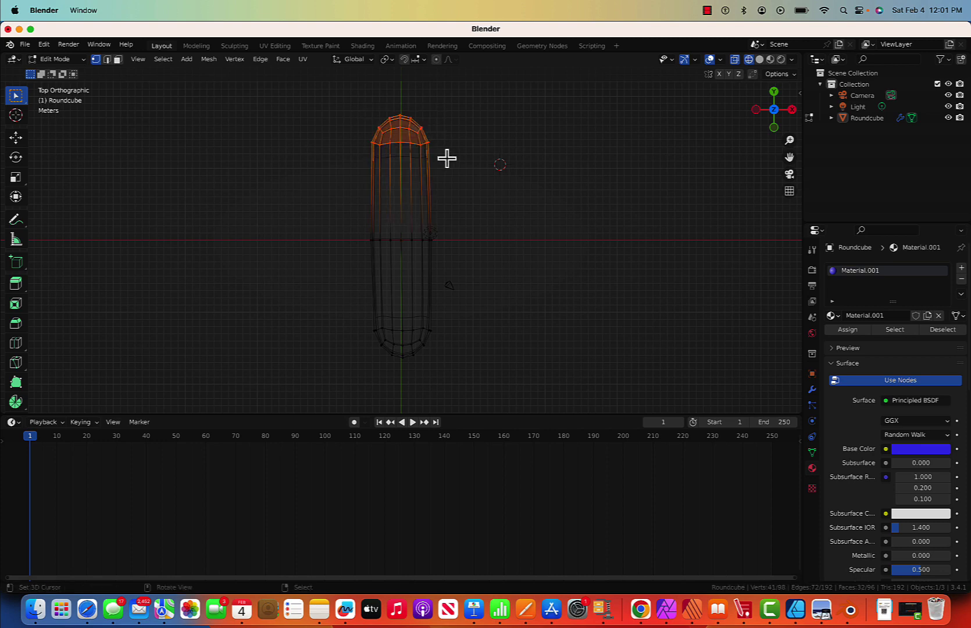
pyautogui.click(118, 59)
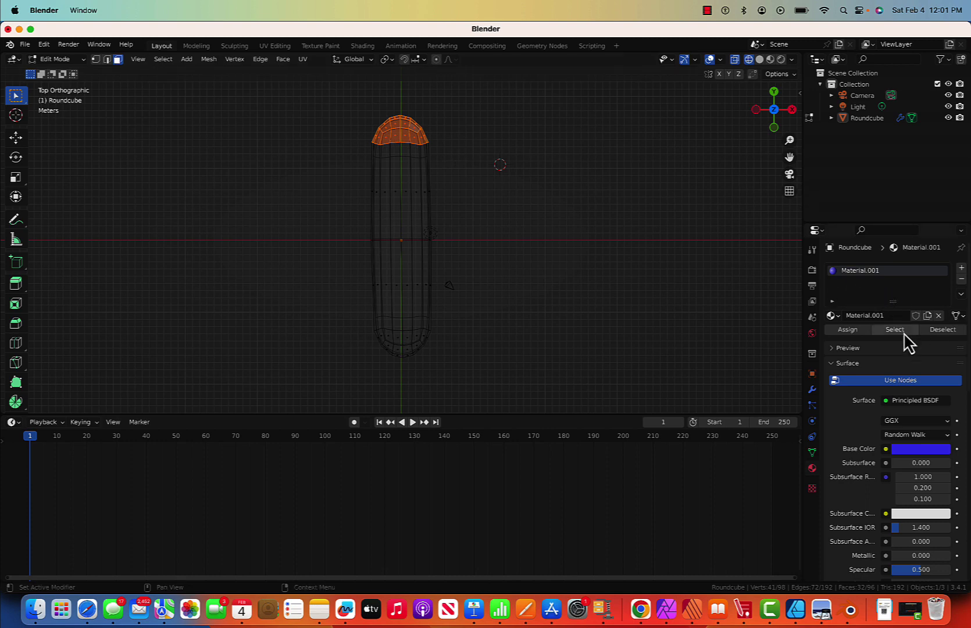
pyautogui.click(961, 268)
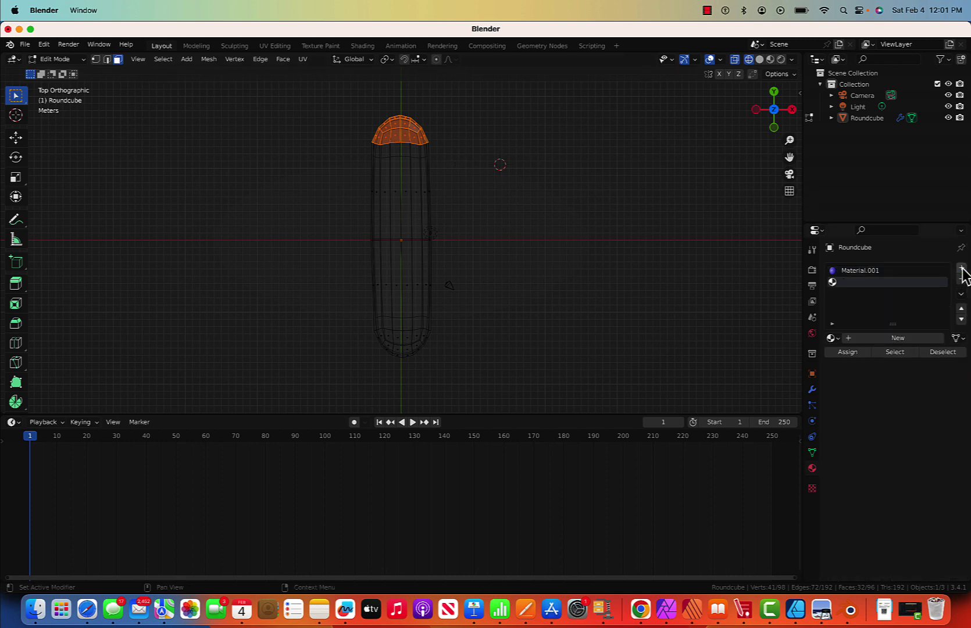
pyautogui.click(887, 339)
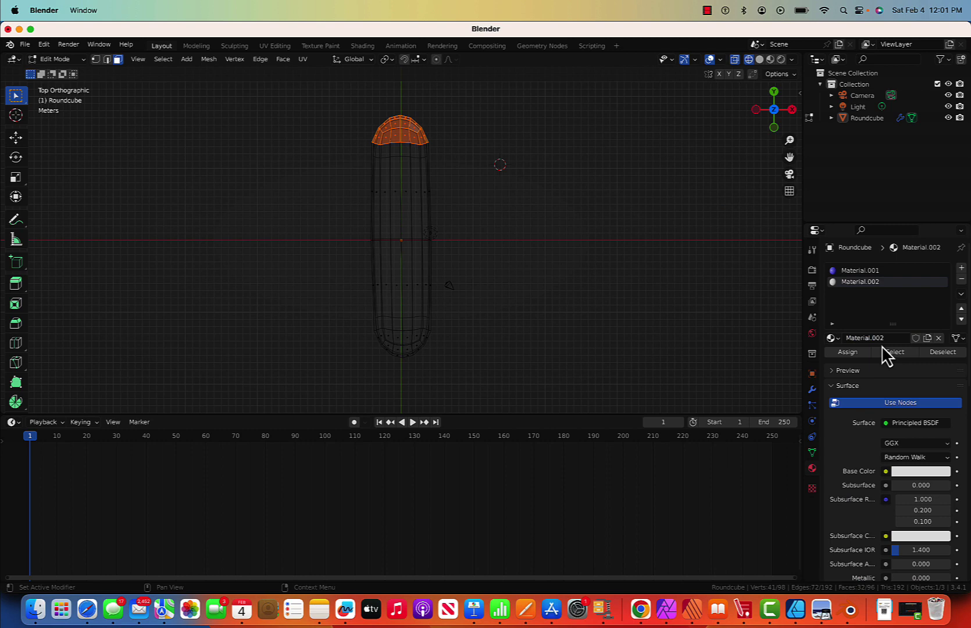
pyautogui.click(911, 472)
pyautogui.click(887, 385)
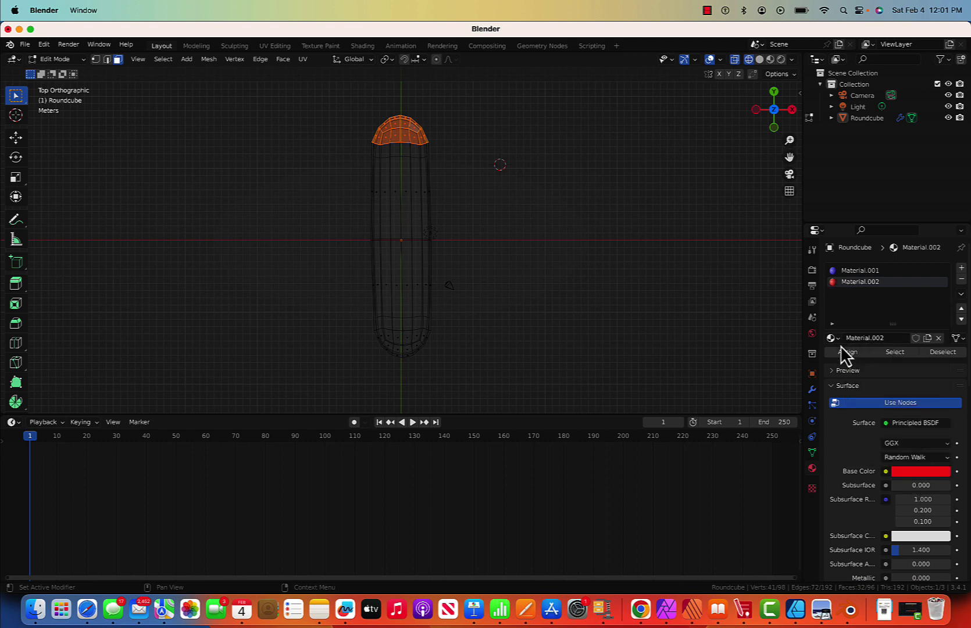
pyautogui.click(845, 351)
# Step: Select the faces of the body's rounded -Y end and assign them a third, new material with a golden yellow base color
pyautogui.moveTo(355, 306); pyautogui.dragTo(468, 364)
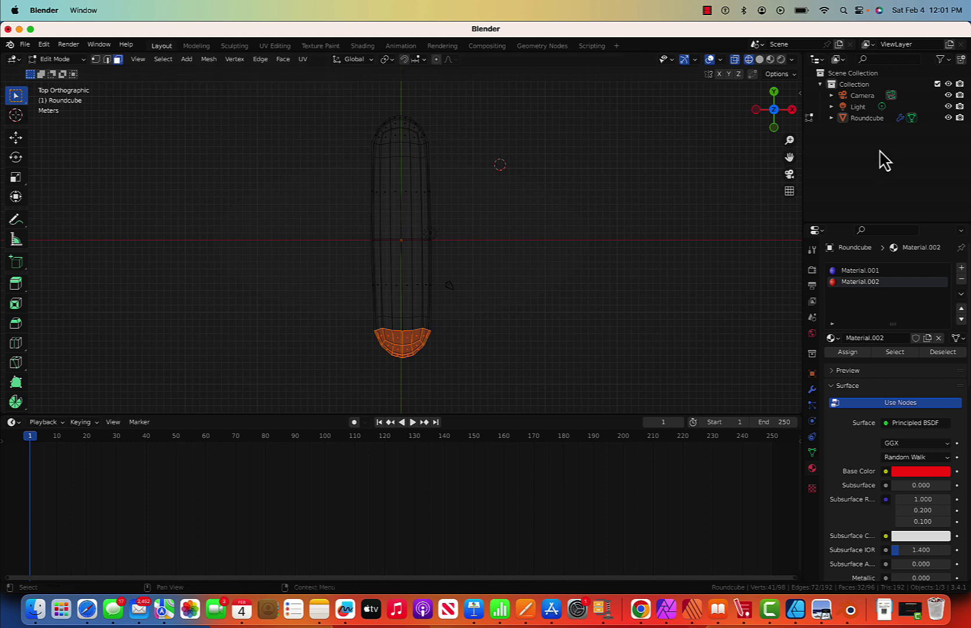
pyautogui.click(961, 268)
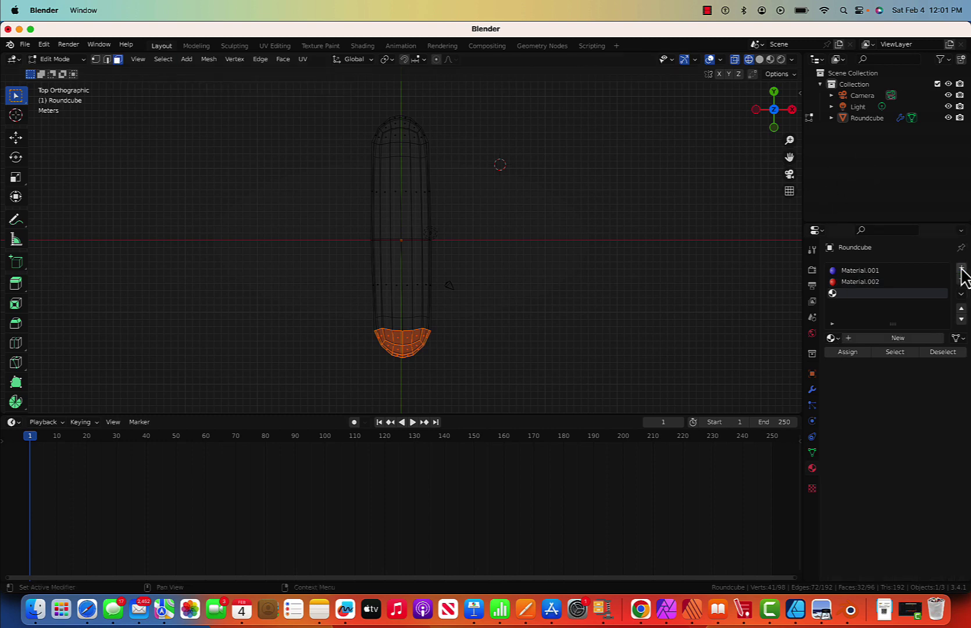
pyautogui.click(878, 341)
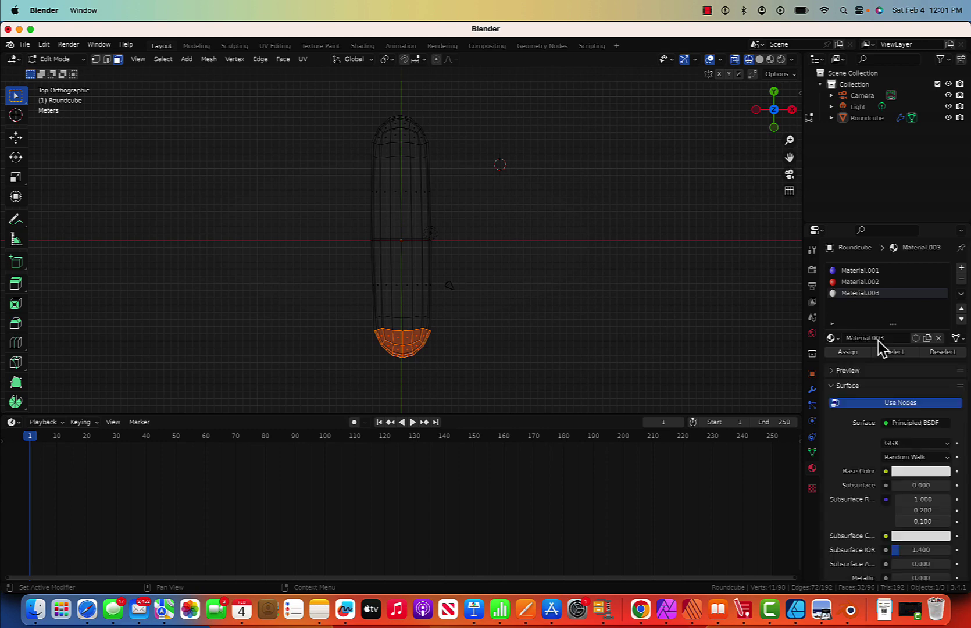
pyautogui.click(910, 471)
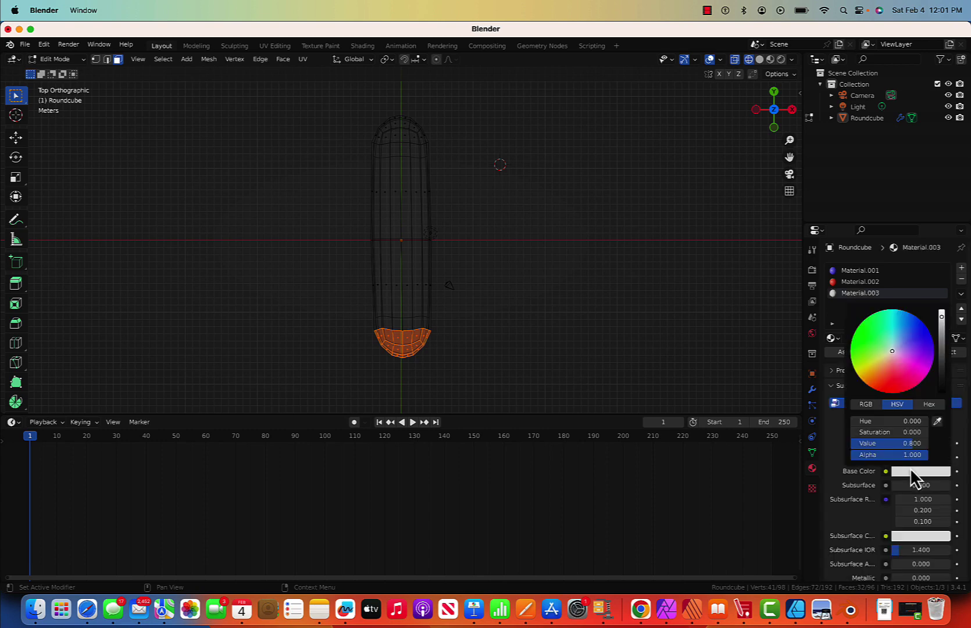
pyautogui.moveTo(866, 372); pyautogui.dragTo(875, 370)
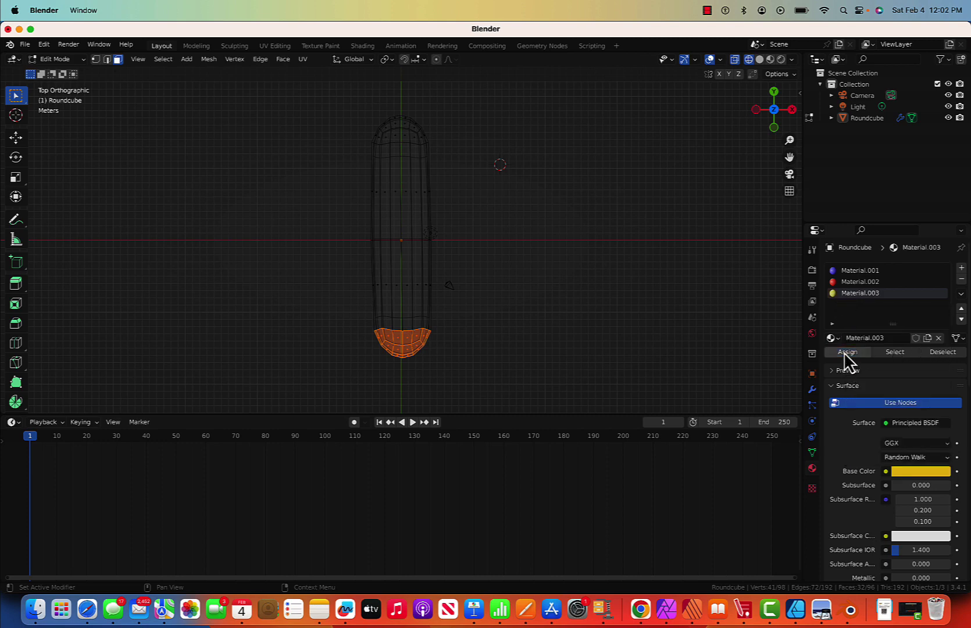
# Step: Display the three-colored body in Material Preview shading and return to Object Mode
pyautogui.click(759, 59)
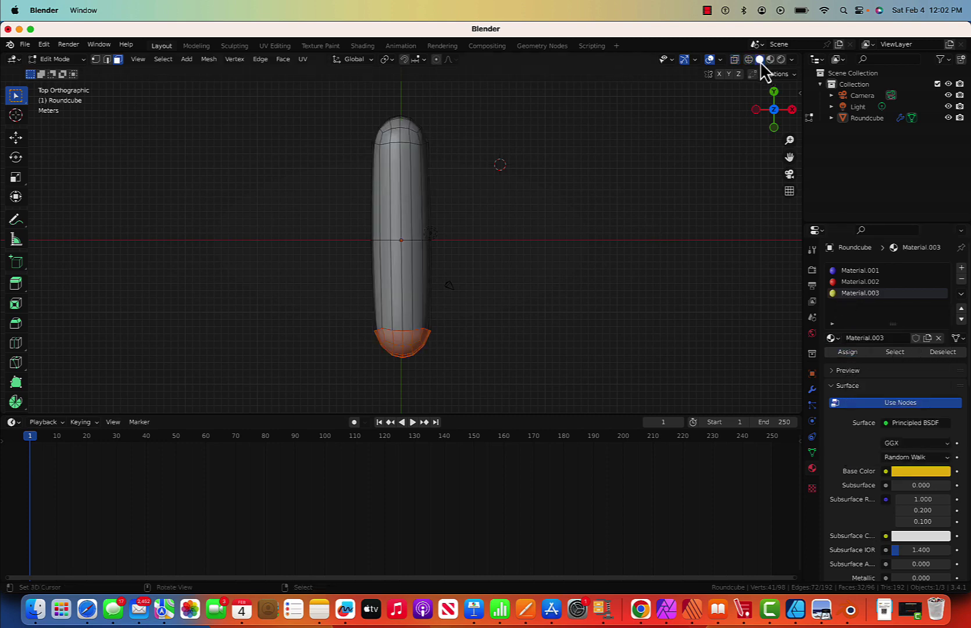
pyautogui.click(770, 60)
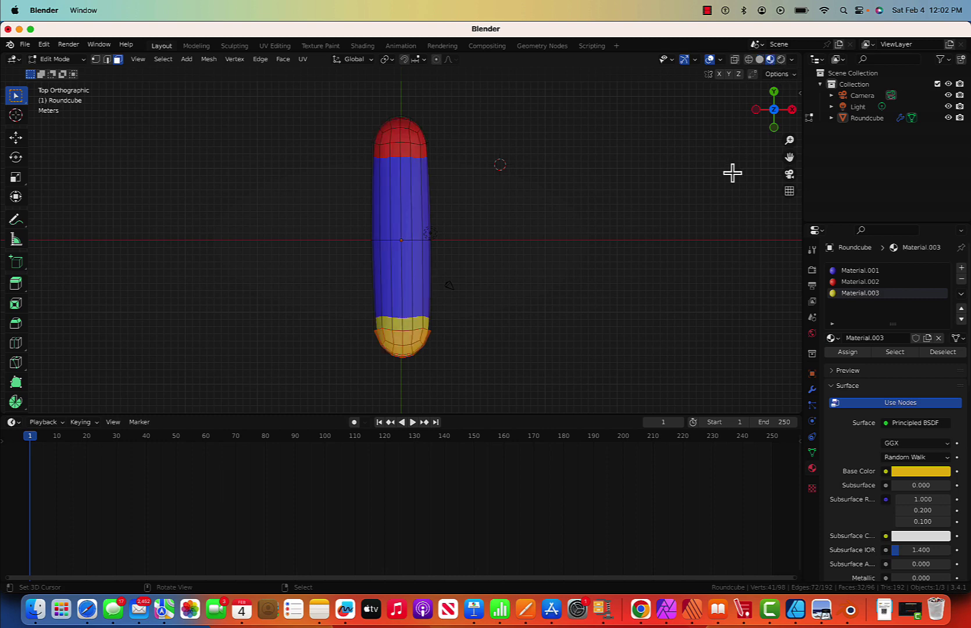
pyautogui.press('Tab')
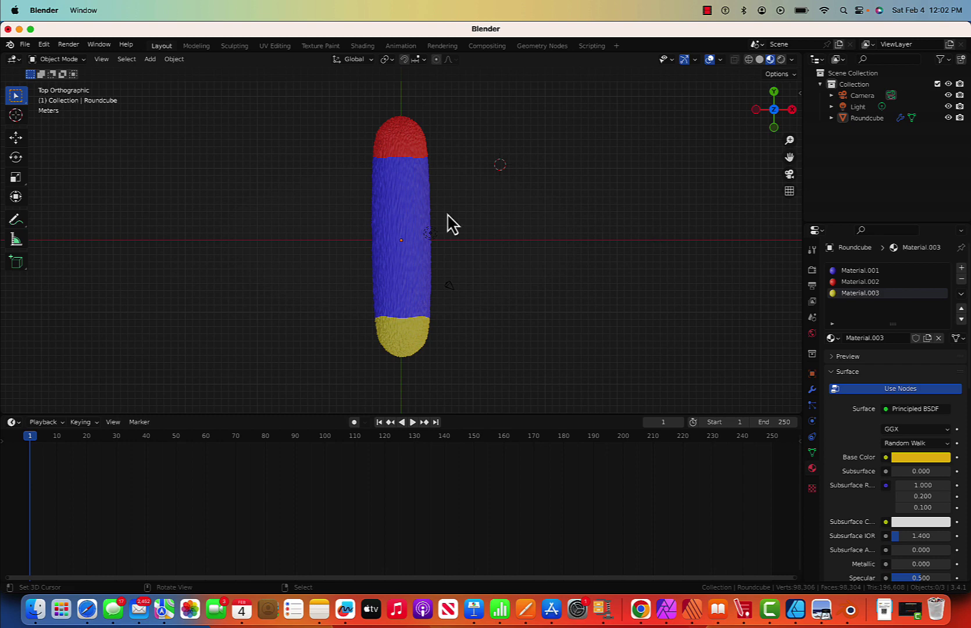
# Step: Duplicate the capsule body and place the copy beside it along the positive X axis, leaving a gap between them
pyautogui.click(407, 211)
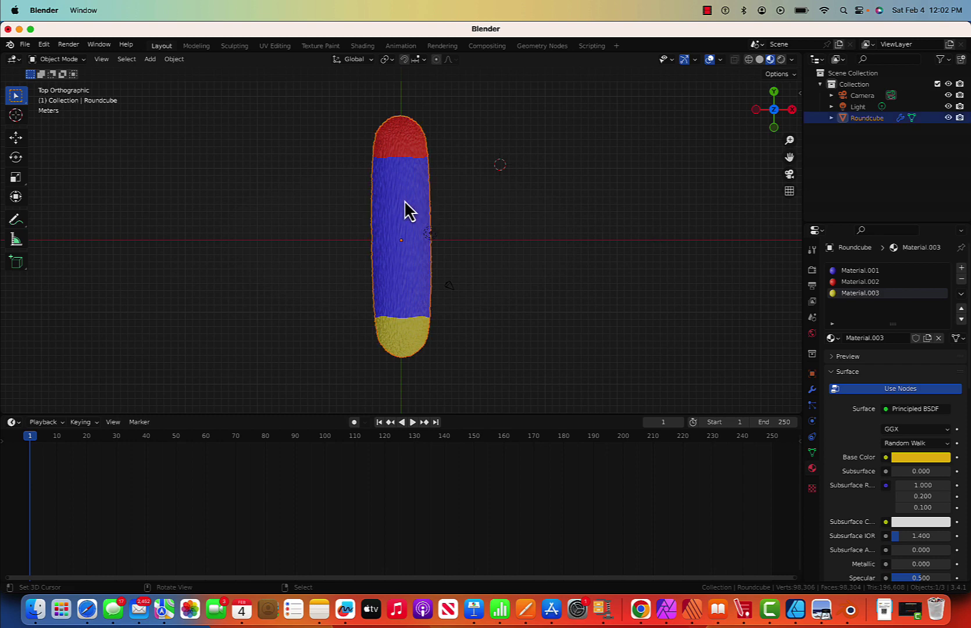
pyautogui.hotkey('shift', 'd')
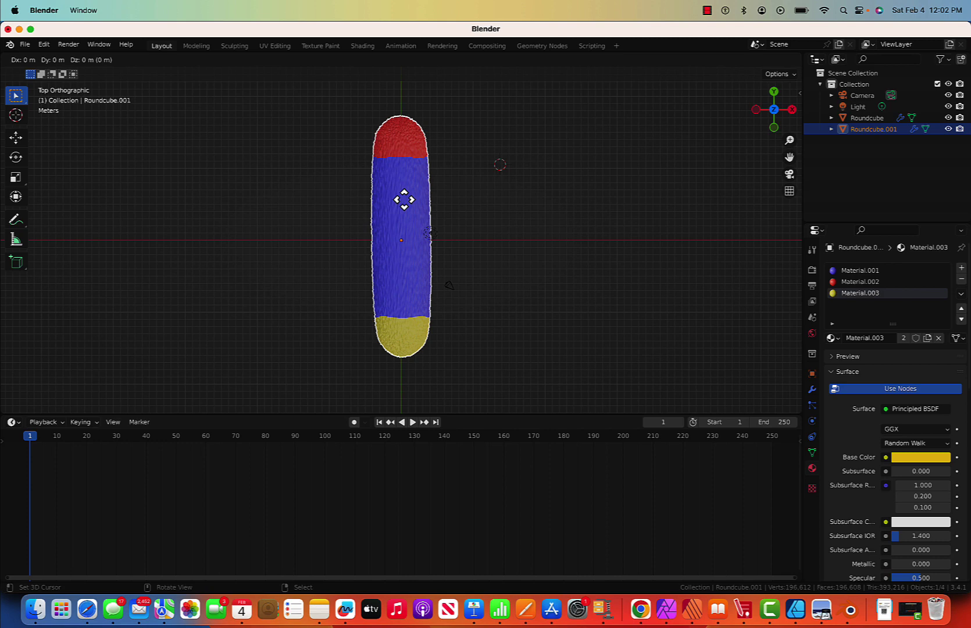
pyautogui.press('x')
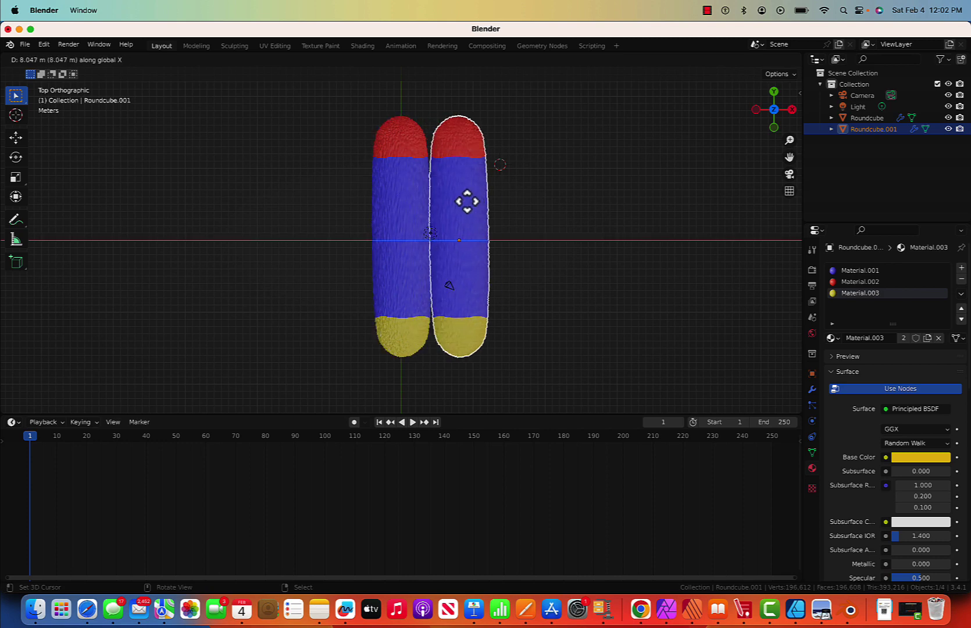
pyautogui.click(503, 207)
# Step: Move the original capsule about -14.3 m along the X axis
pyautogui.click(408, 205)
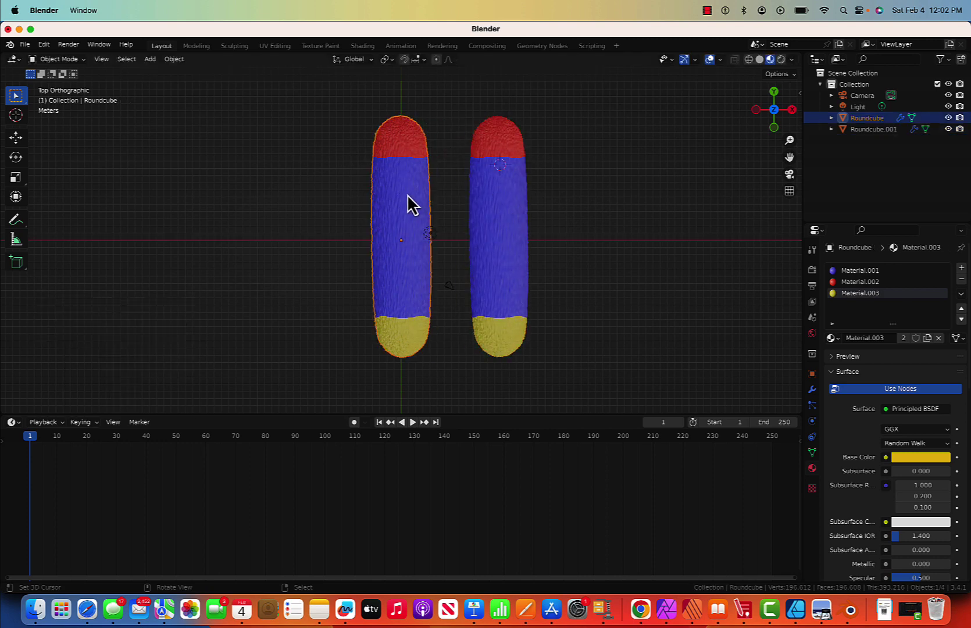
pyautogui.press('g')
pyautogui.press('x')
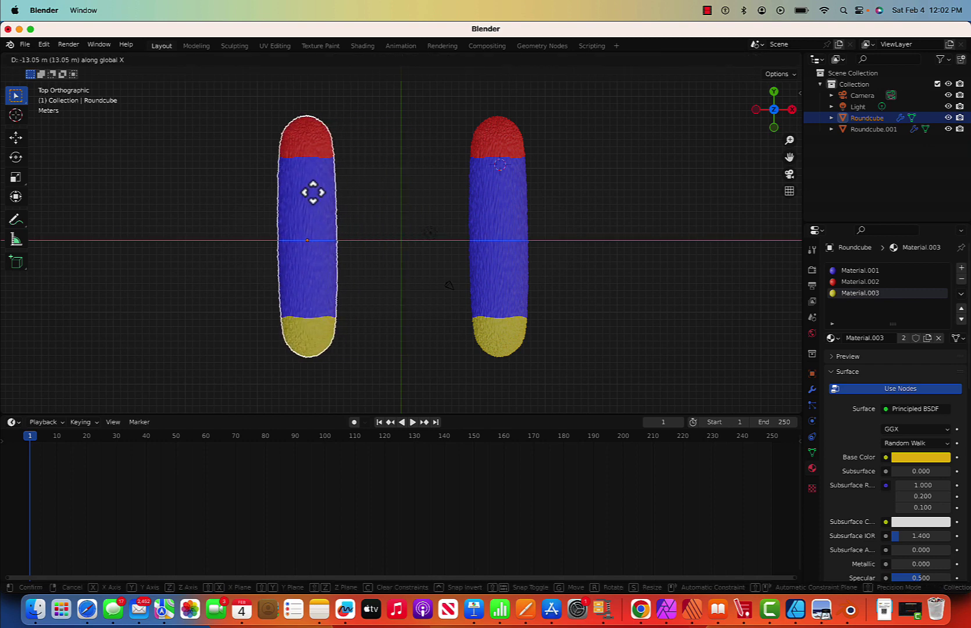
pyautogui.click(305, 194)
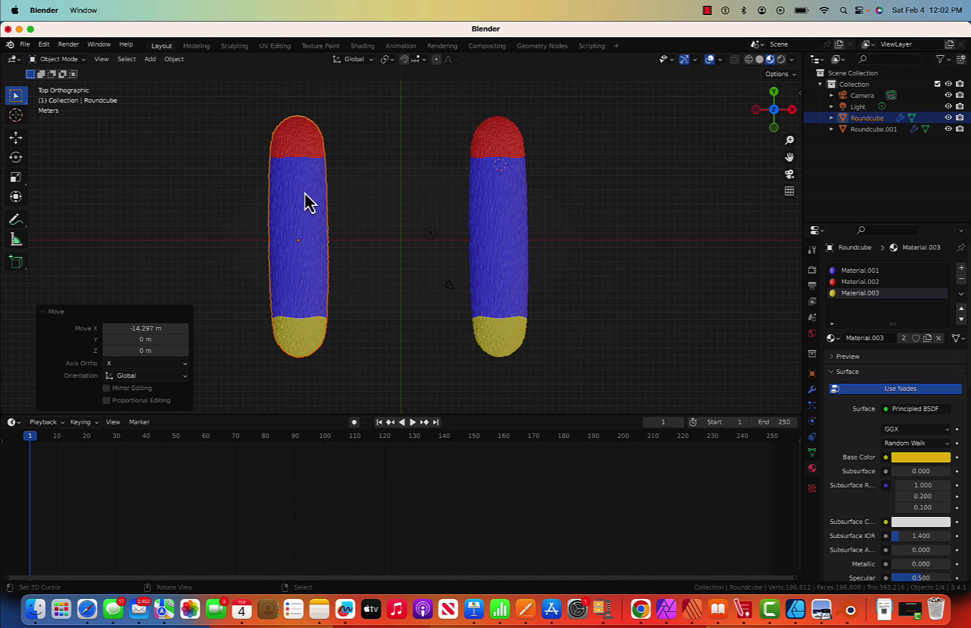
# Step: Move the duplicated capsule about 2.9 m further along the X axis
pyautogui.click(487, 205)
pyautogui.press('g')
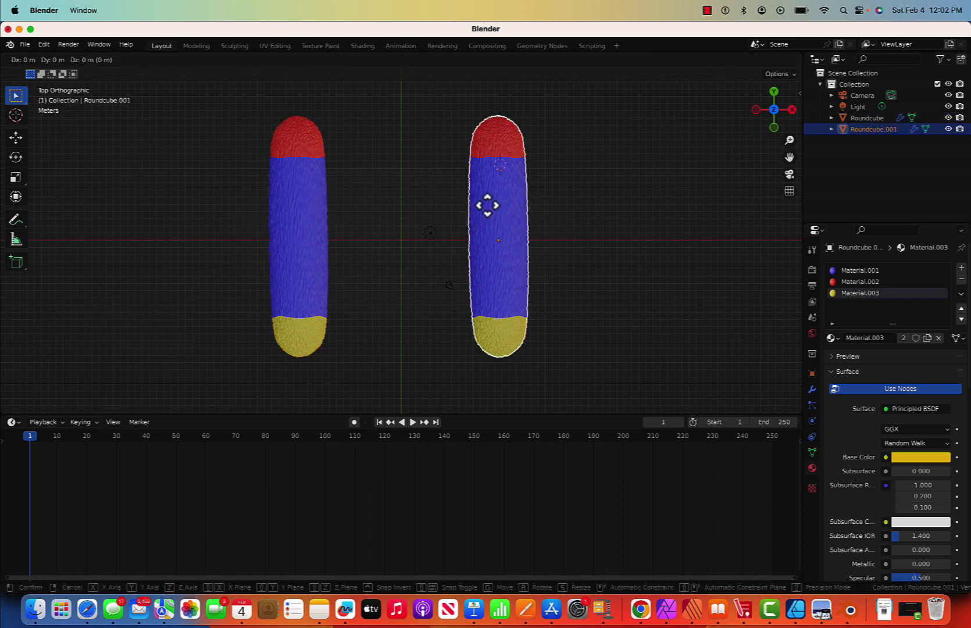
pyautogui.press('x')
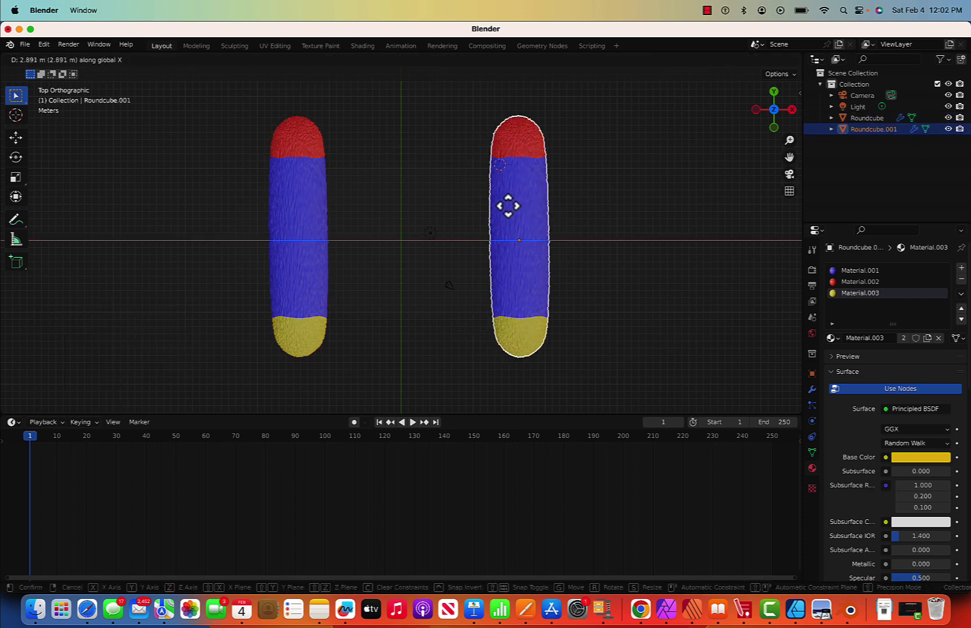
pyautogui.click(508, 212)
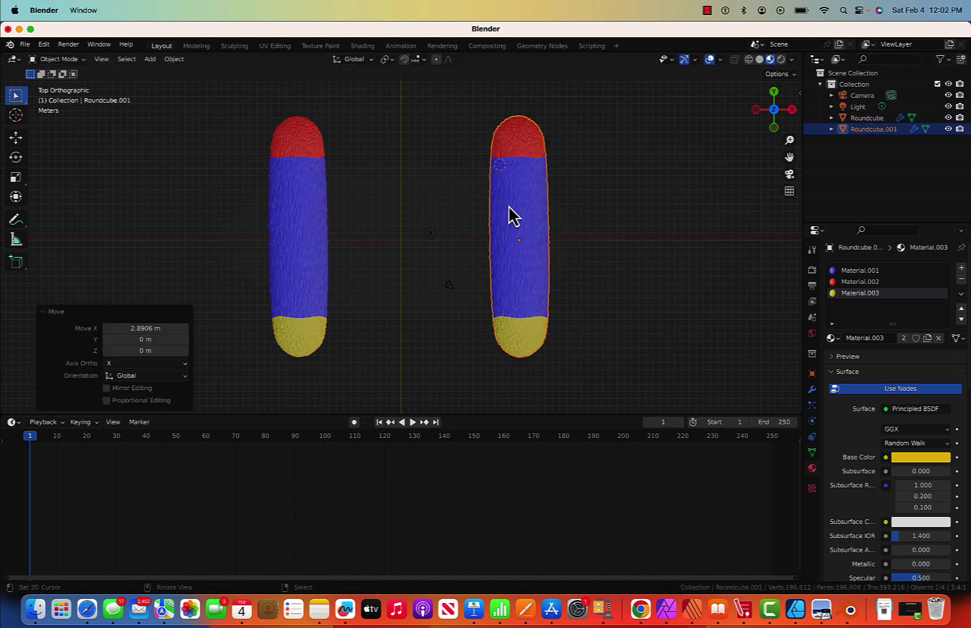
# Step: Edit the duplicate's mesh in Wireframe shading and assign a new material with a magenta base color to its selected -Y end faces
pyautogui.click(516, 142)
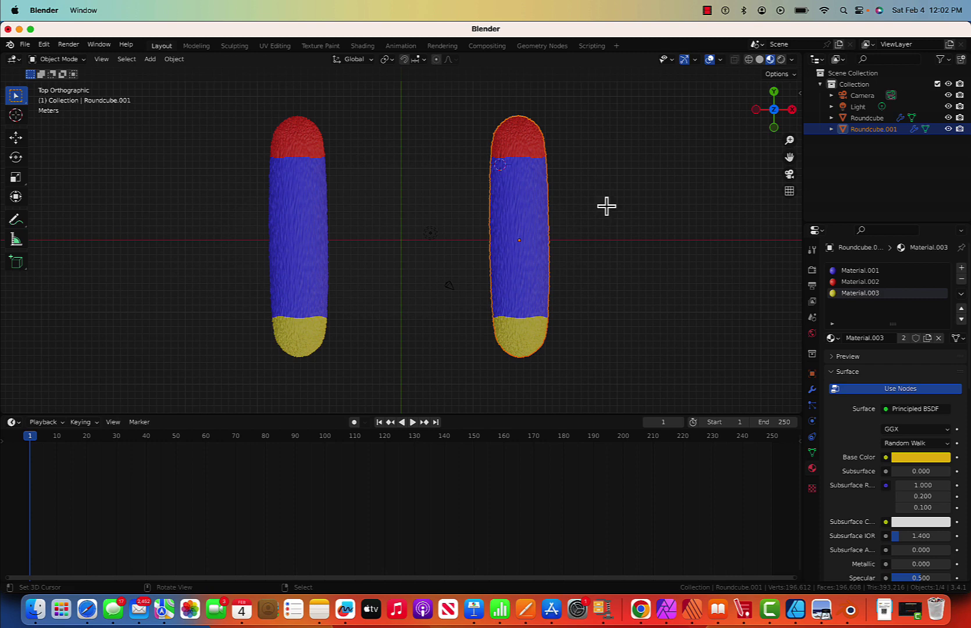
pyautogui.press('Tab')
pyautogui.click(748, 59)
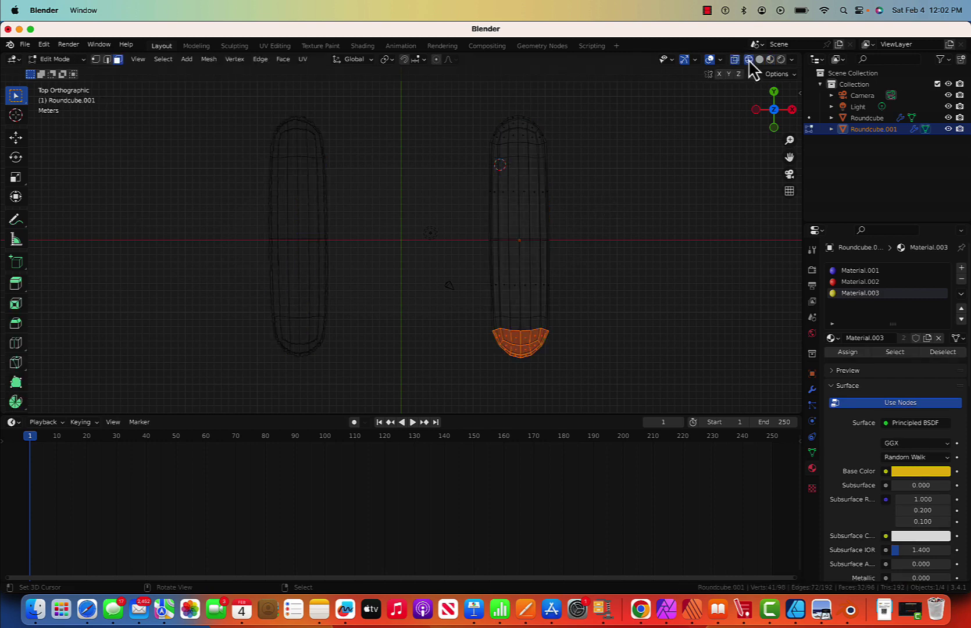
pyautogui.click(961, 268)
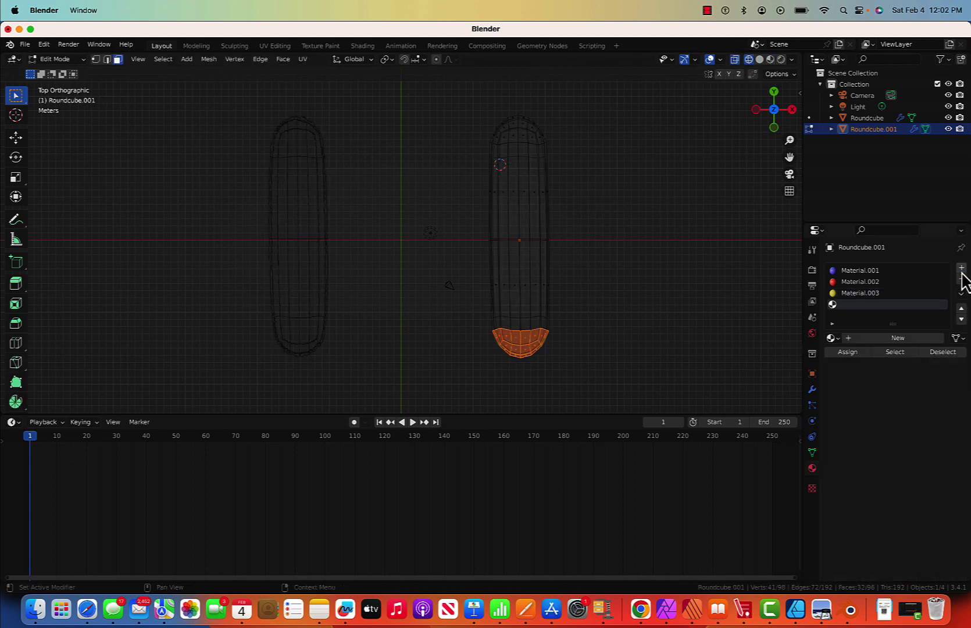
pyautogui.click(864, 338)
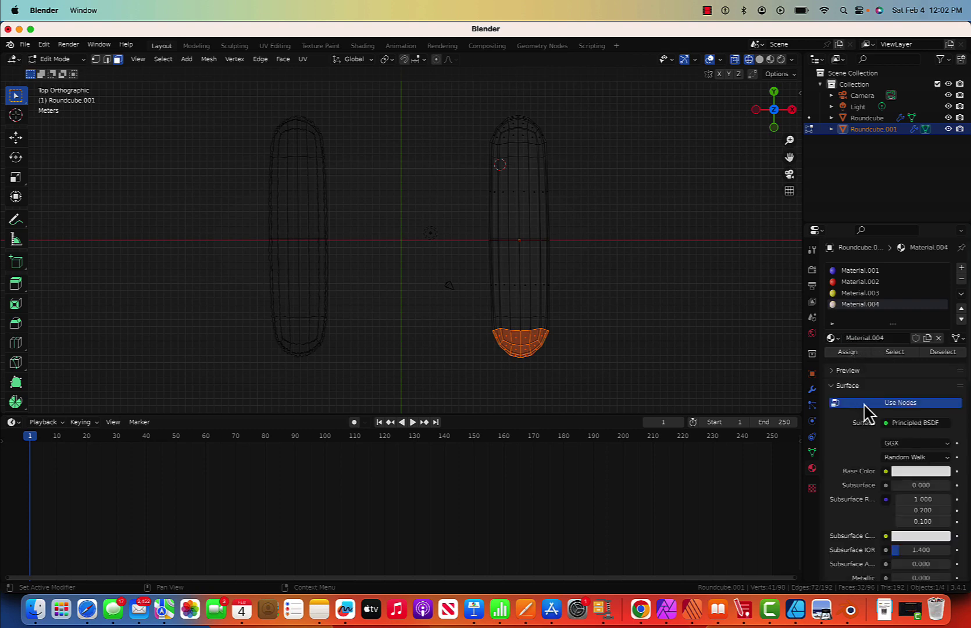
pyautogui.click(907, 468)
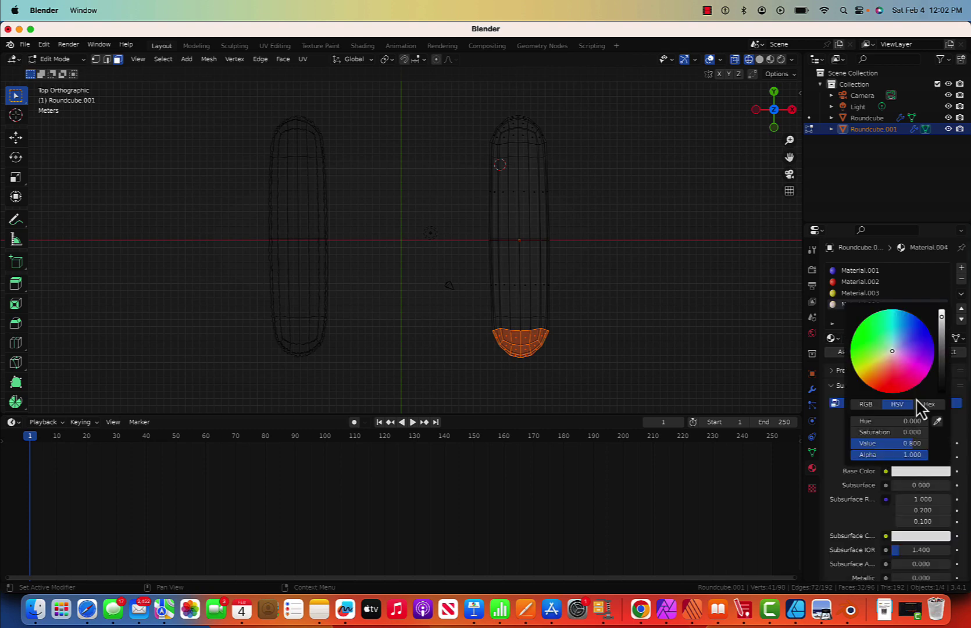
pyautogui.click(921, 365)
pyautogui.moveTo(920, 365); pyautogui.dragTo(920, 365)
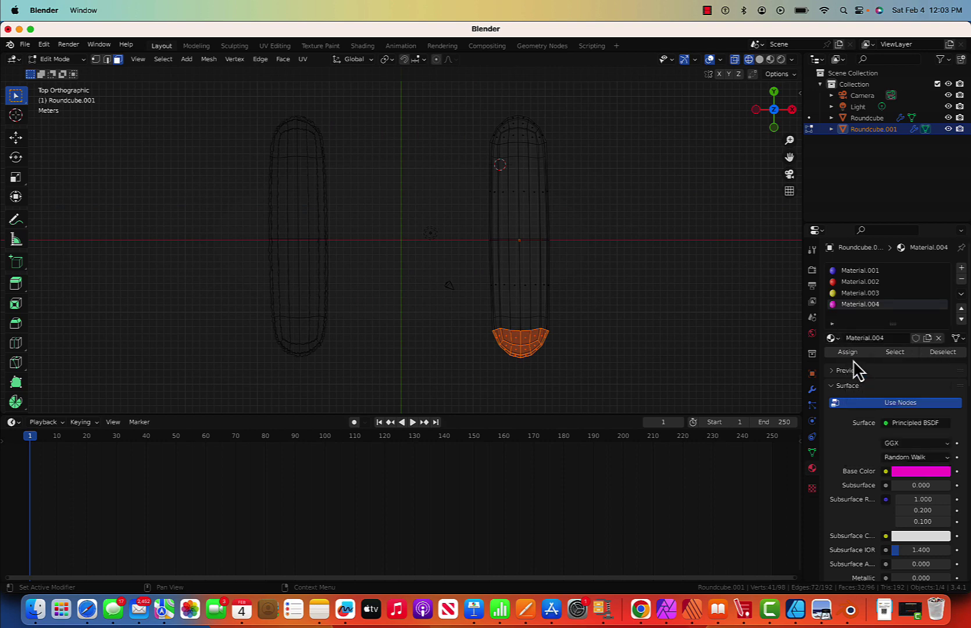
pyautogui.click(847, 353)
# Step: Select the faces of the duplicate's rounded +Y end and assign them a new material with a bright green base color
pyautogui.moveTo(478, 115); pyautogui.dragTo(560, 154)
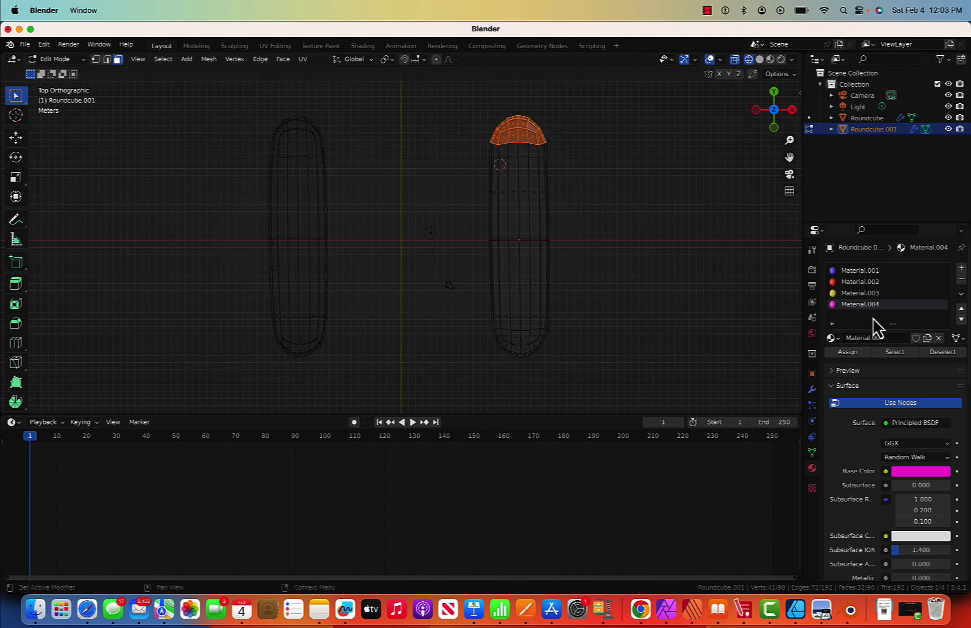
pyautogui.click(961, 268)
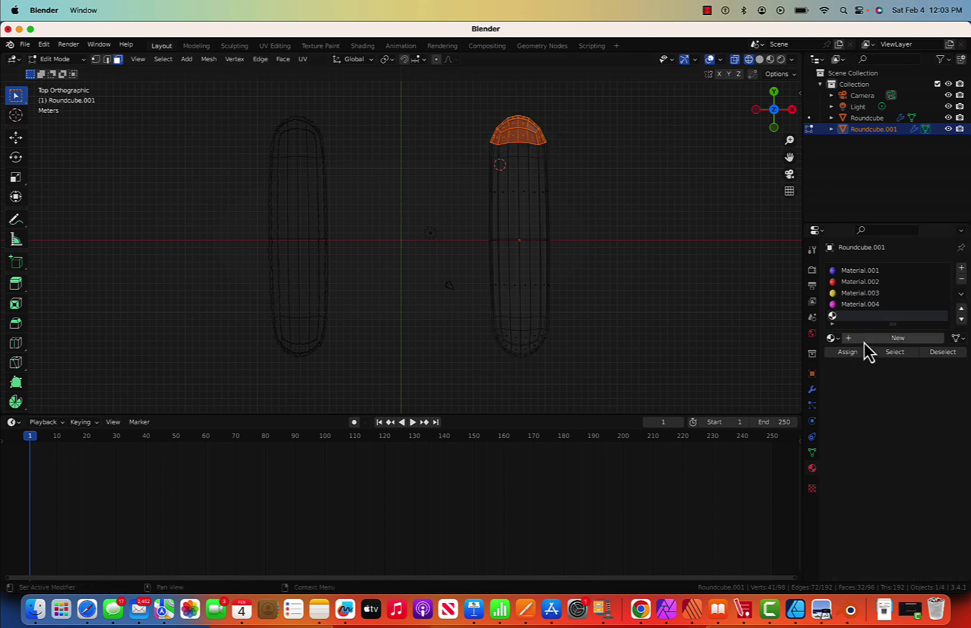
pyautogui.click(857, 337)
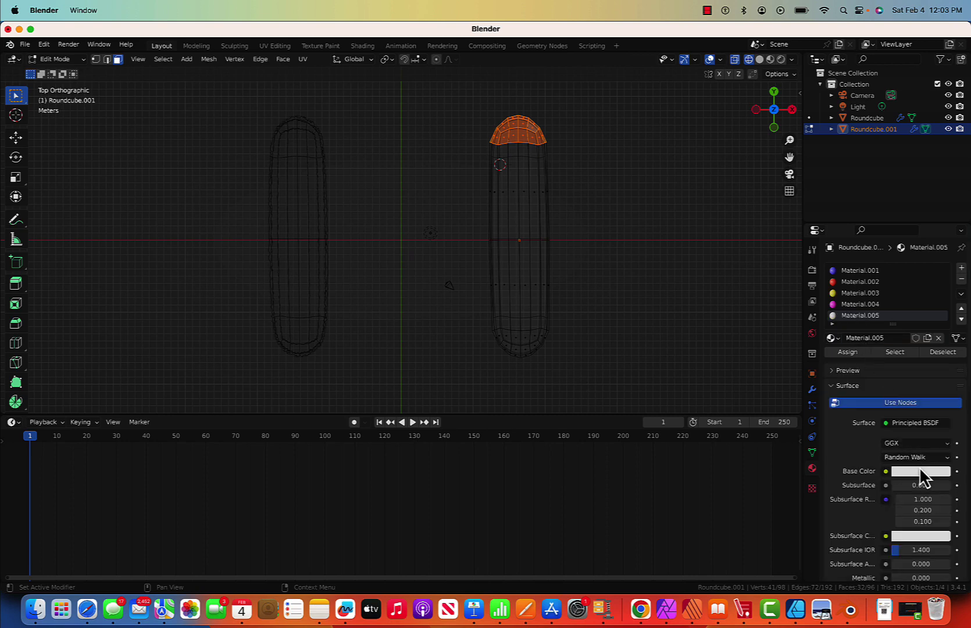
pyautogui.click(919, 470)
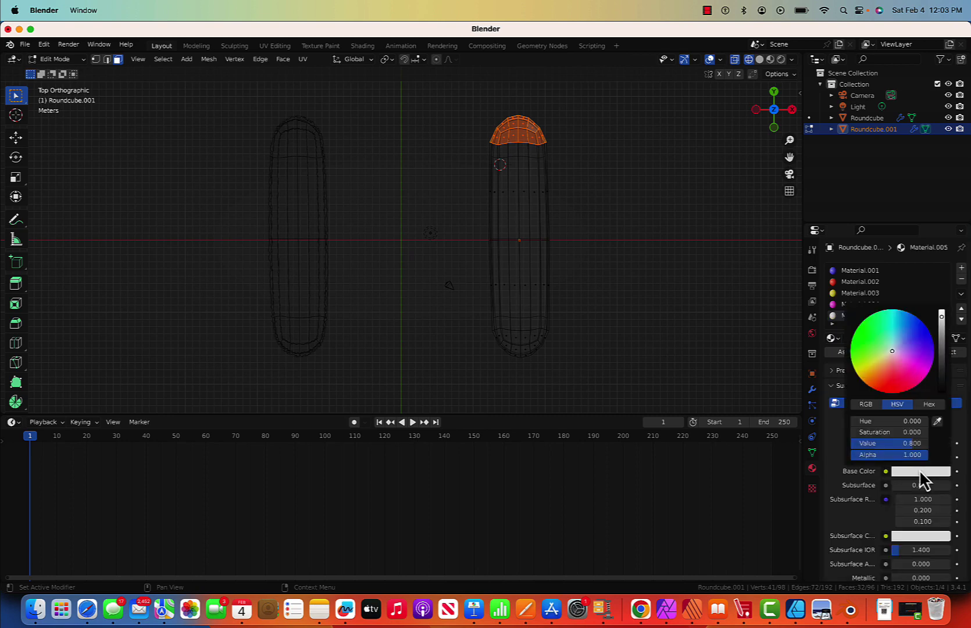
pyautogui.click(870, 335)
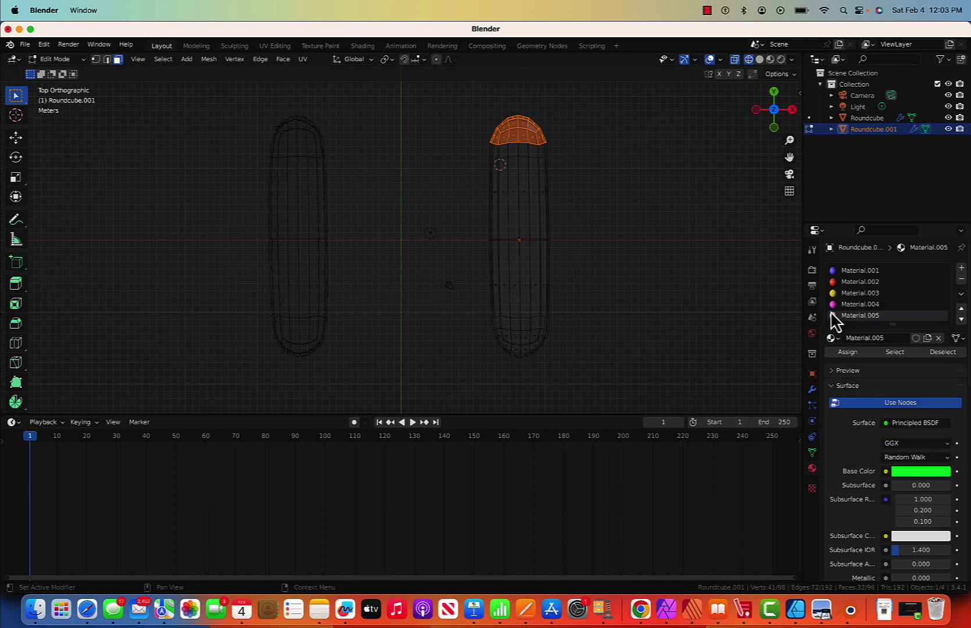
pyautogui.click(847, 352)
# Step: Switch both capsules back to Material Preview shading and leave Edit Mode on the duplicate
pyautogui.click(770, 59)
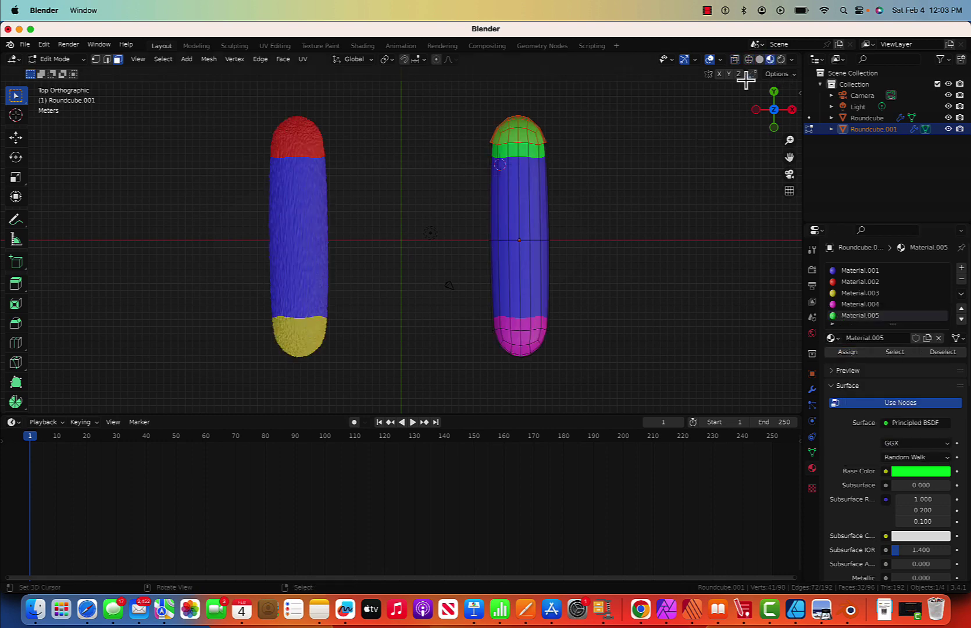
pyautogui.click(684, 162)
pyautogui.press('Tab')
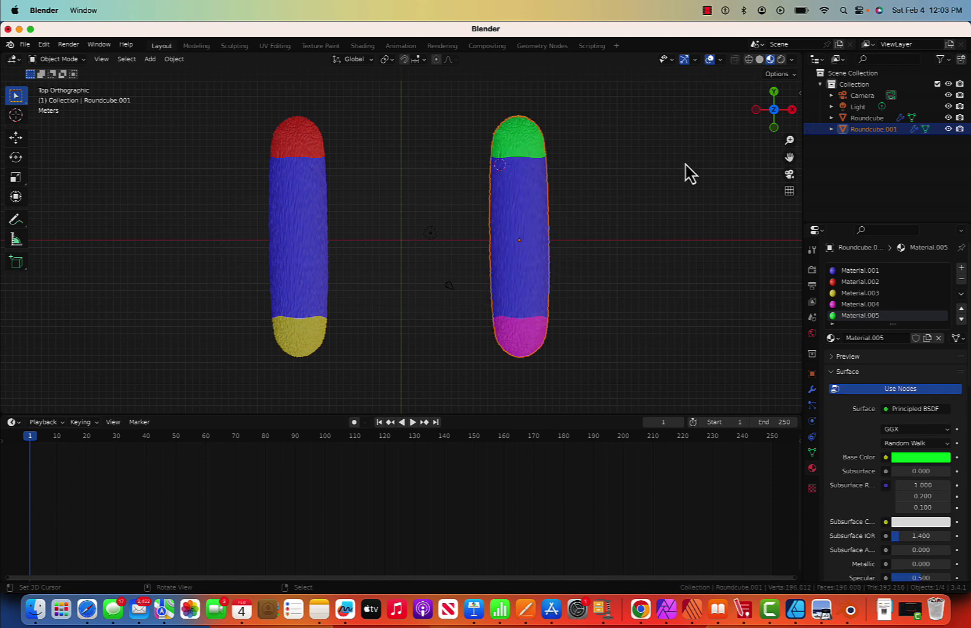
# Step: Edit the original capsule's mesh in Wireframe shading and move the faces of its -Y half about -2.5 m in X and -0.23 m in Y
pyautogui.click(674, 200)
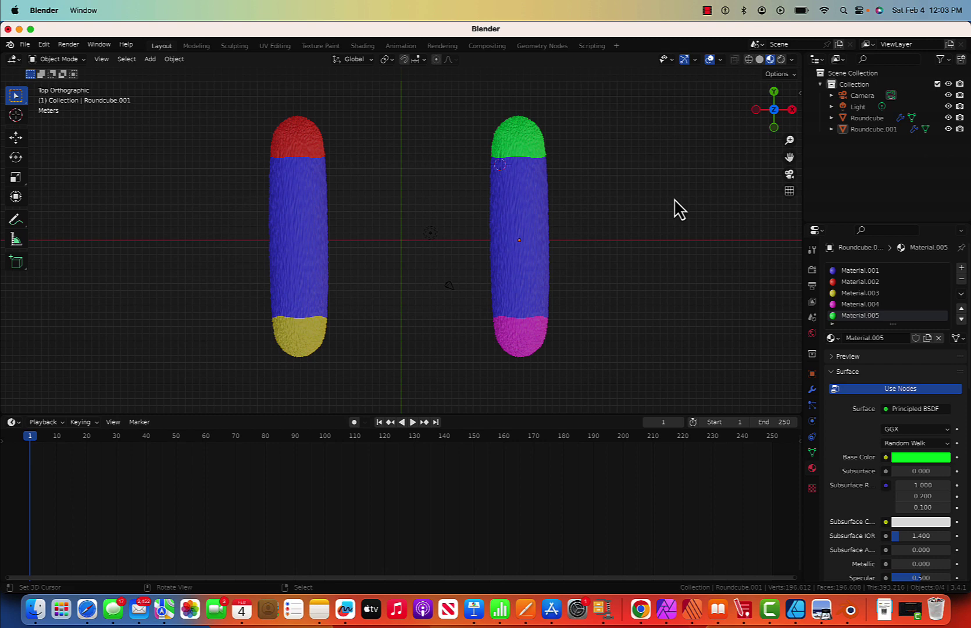
pyautogui.click(319, 204)
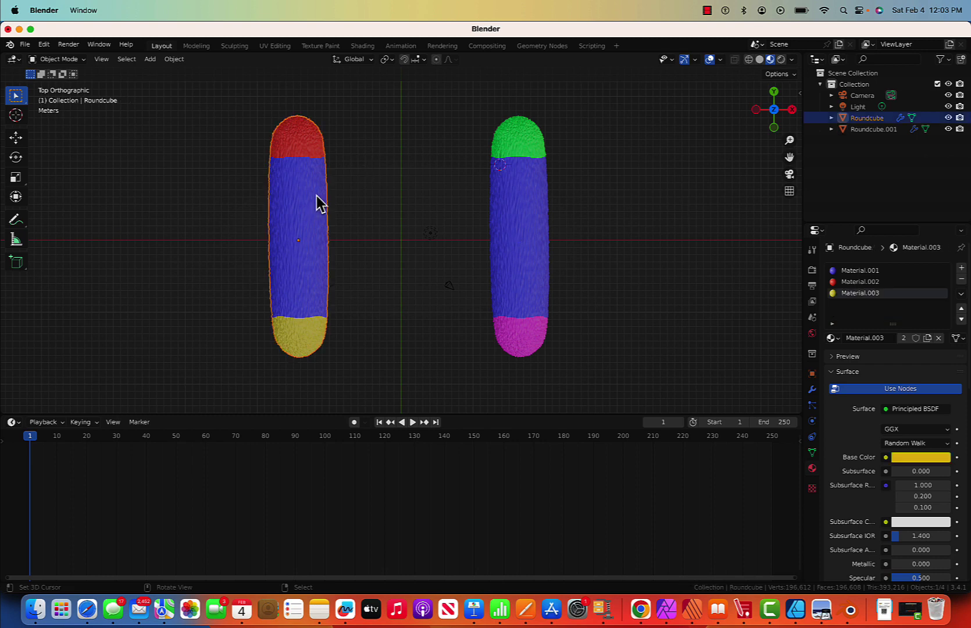
pyautogui.press('Tab')
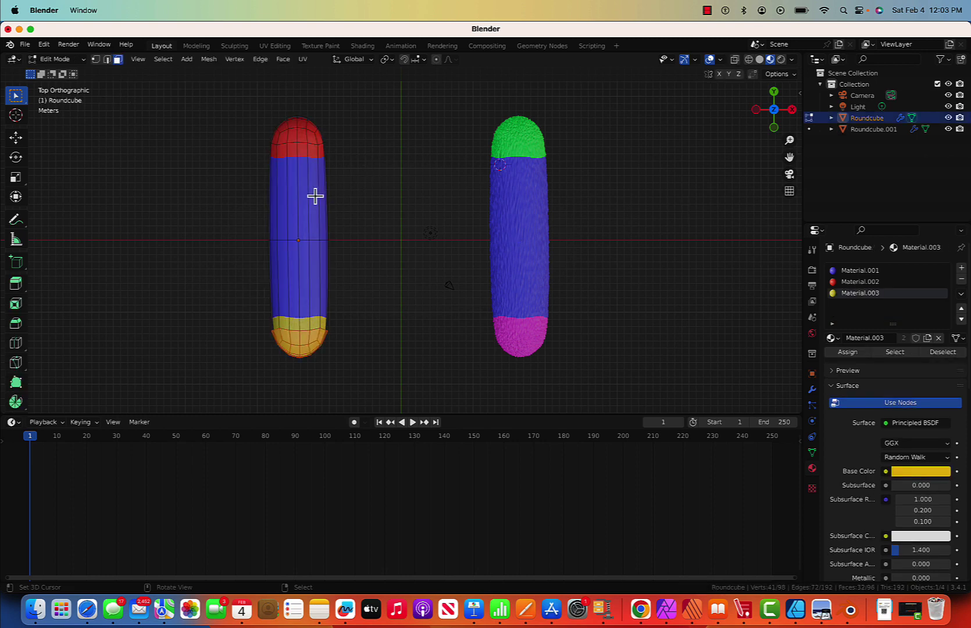
pyautogui.click(748, 59)
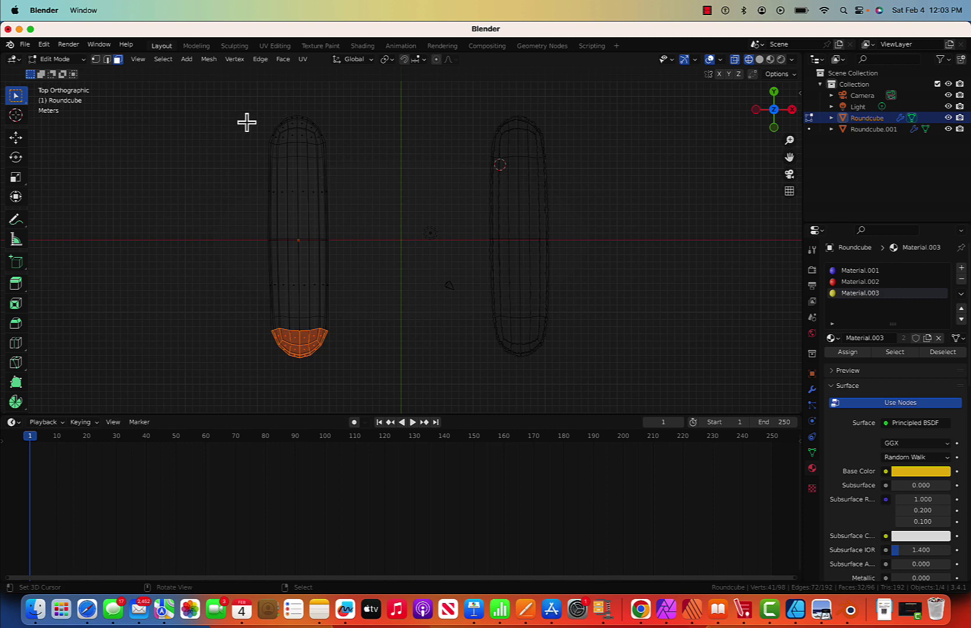
pyautogui.moveTo(250, 248); pyautogui.dragTo(363, 366)
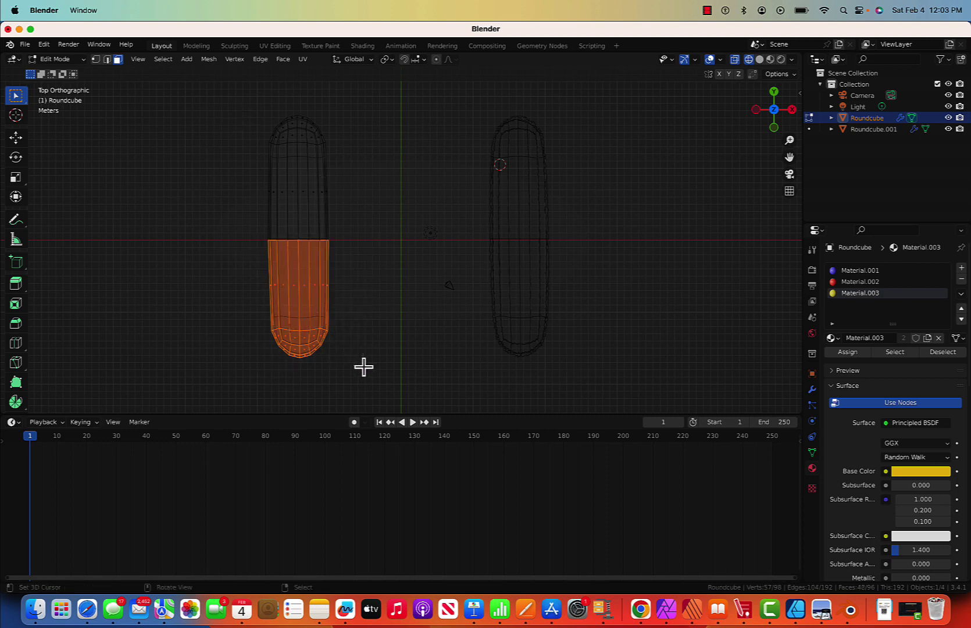
pyautogui.press('g')
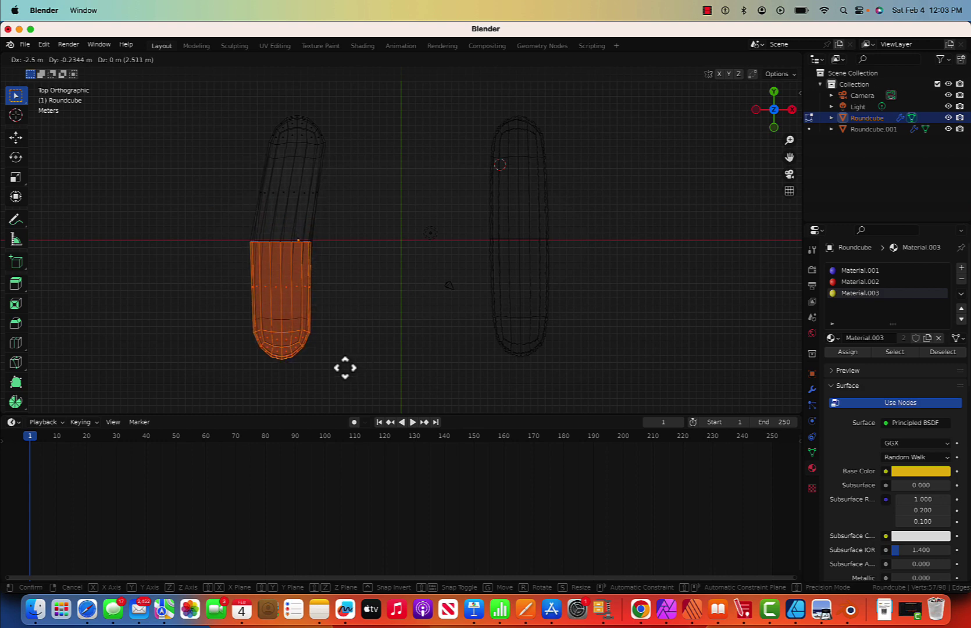
pyautogui.click(345, 367)
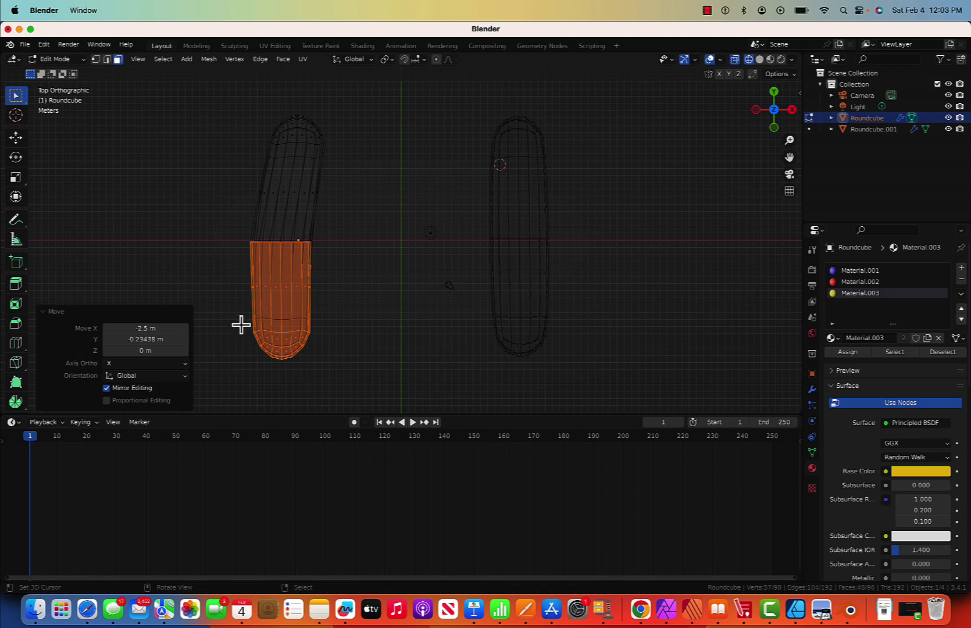
# Step: Select only the rounded -Y end of the original capsule and move it about 3.1 m in X and 0.23 m in Y
pyautogui.moveTo(226, 279); pyautogui.dragTo(366, 368)
pyautogui.moveTo(227, 311); pyautogui.dragTo(358, 384)
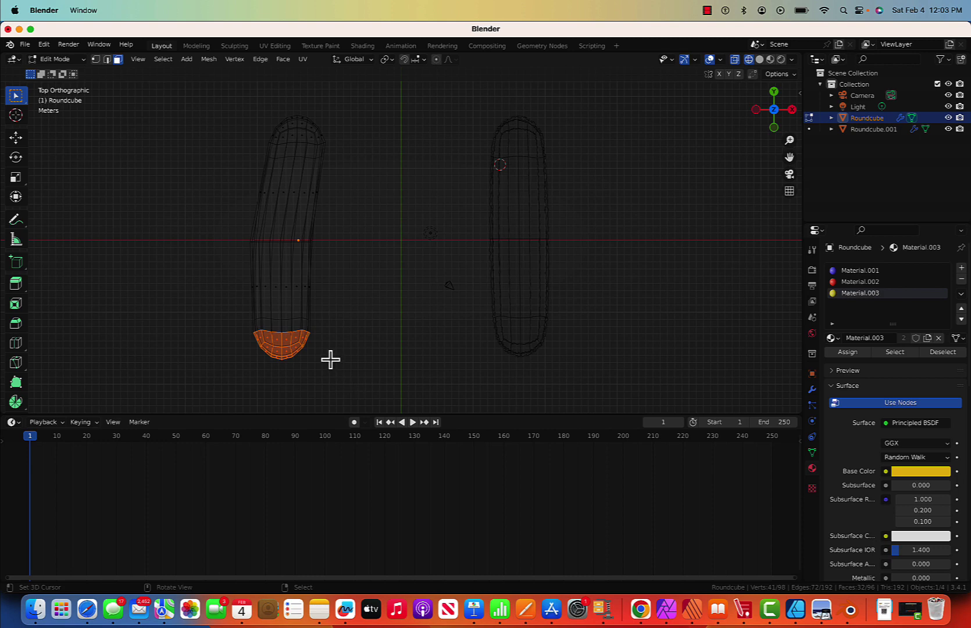
pyautogui.press('g')
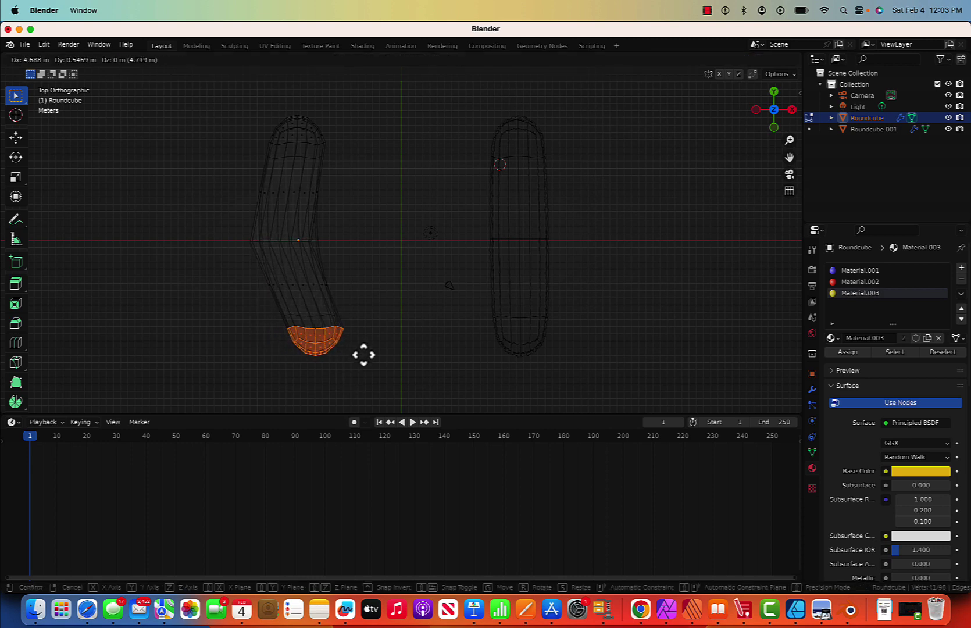
pyautogui.click(353, 358)
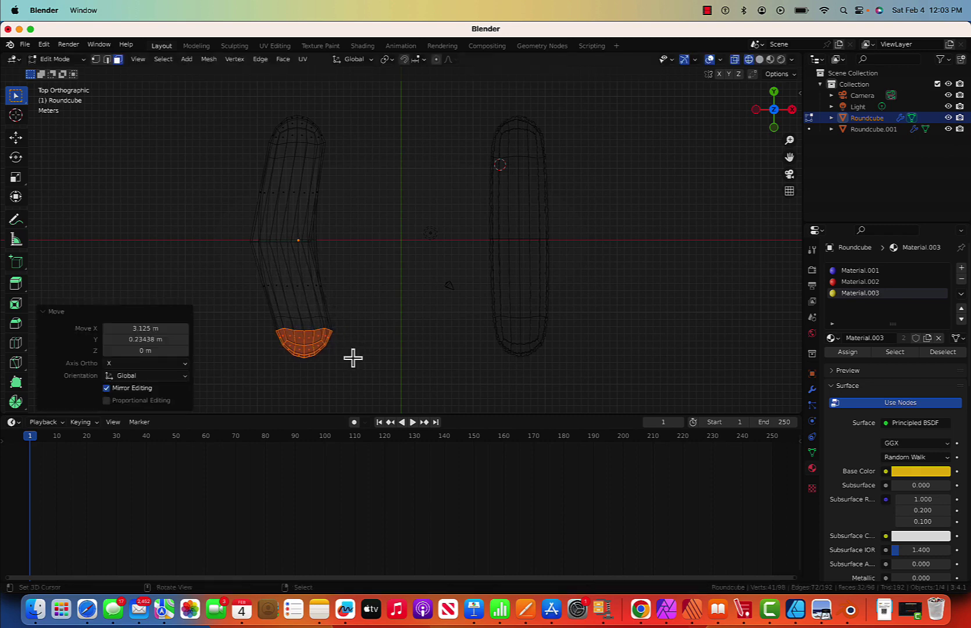
# Step: Shift the original capsule's rounded +Y end faces toward +X to complete its bend and leave Edit Mode
pyautogui.moveTo(257, 105); pyautogui.dragTo(341, 164)
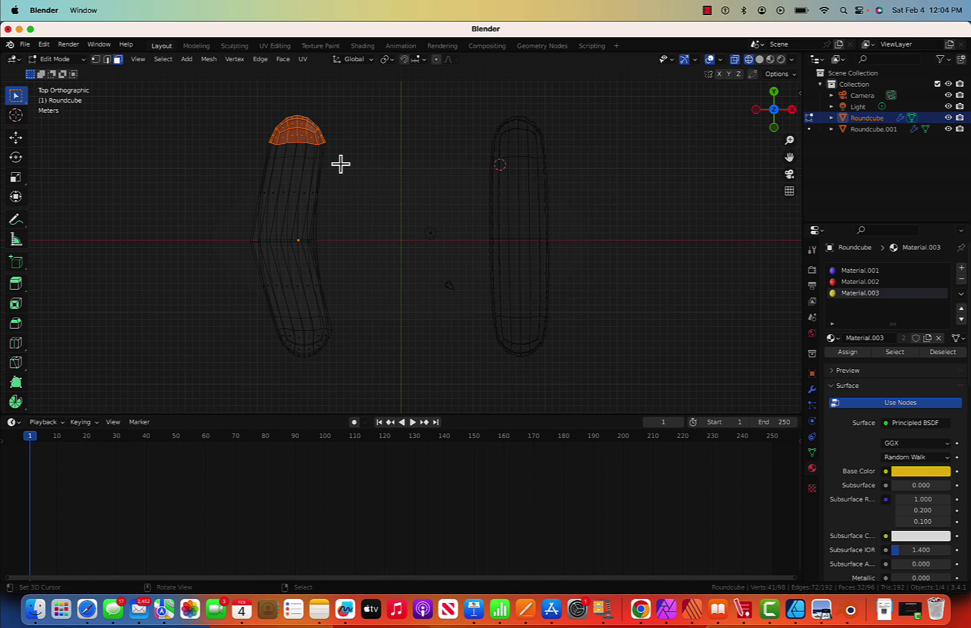
pyautogui.press('g')
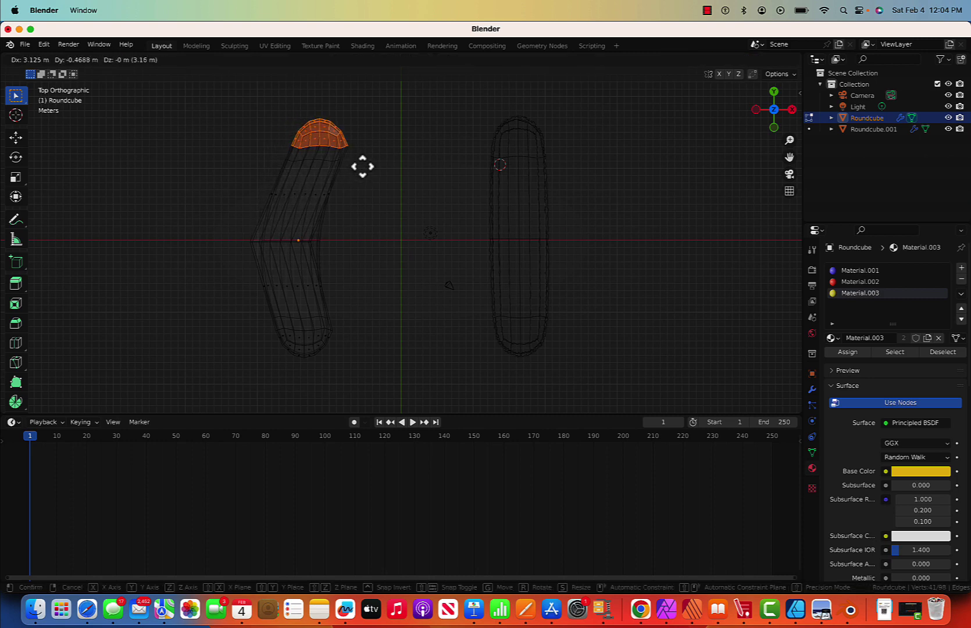
pyautogui.click(360, 165)
pyautogui.click(378, 182)
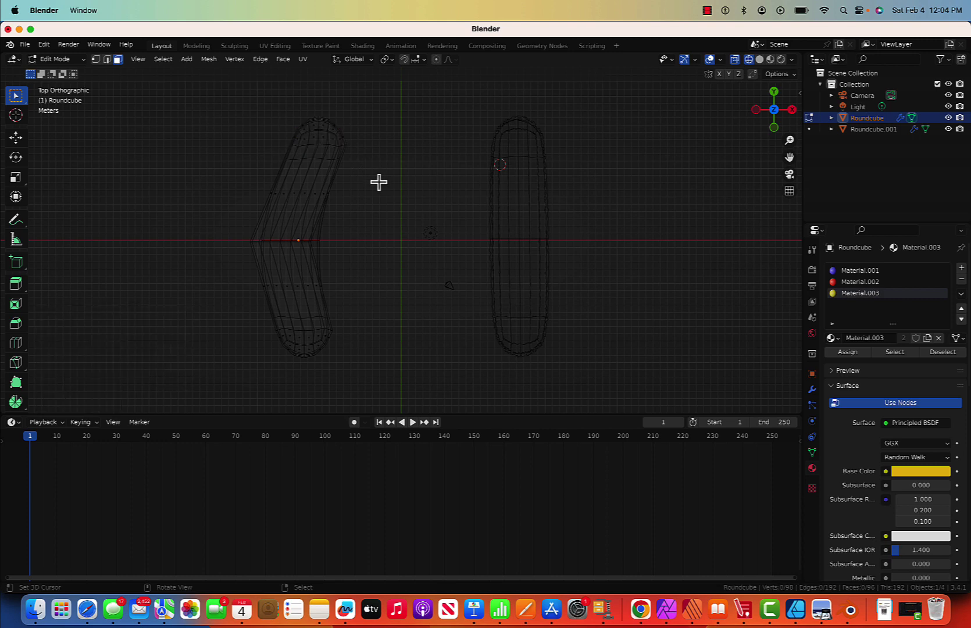
pyautogui.press('Tab')
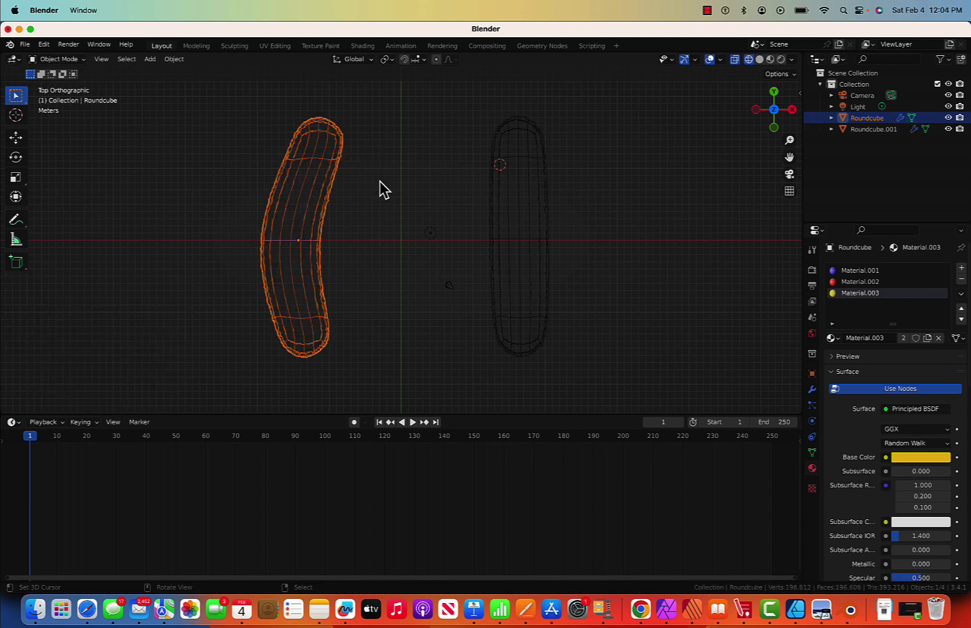
# Step: Edit the duplicate capsule's mesh and move the faces of its +Y half about 2.66 m along the X axis
pyautogui.click(523, 202)
pyautogui.click(508, 191)
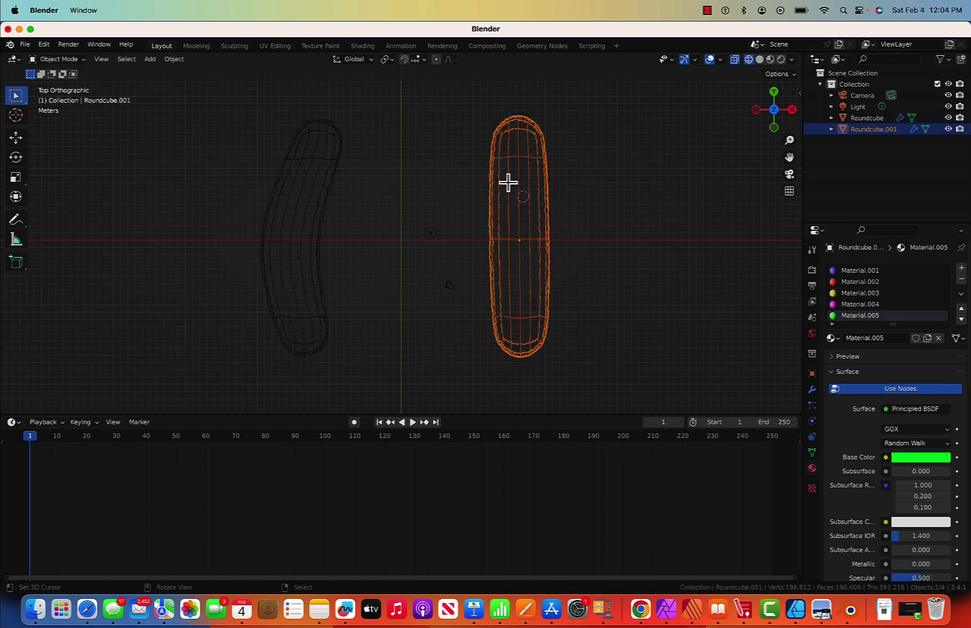
pyautogui.press('Tab')
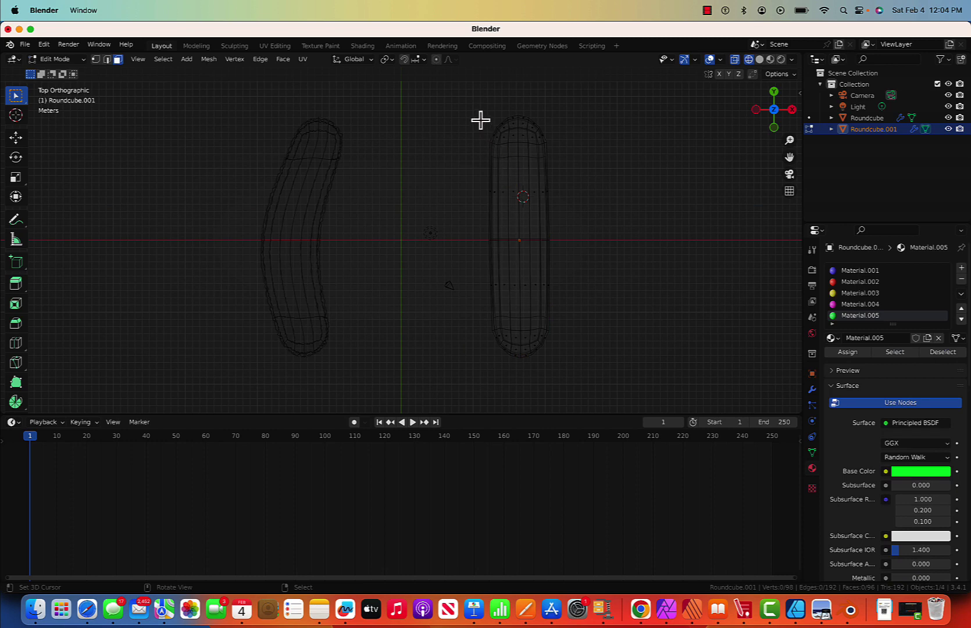
pyautogui.moveTo(480, 120); pyautogui.dragTo(578, 239)
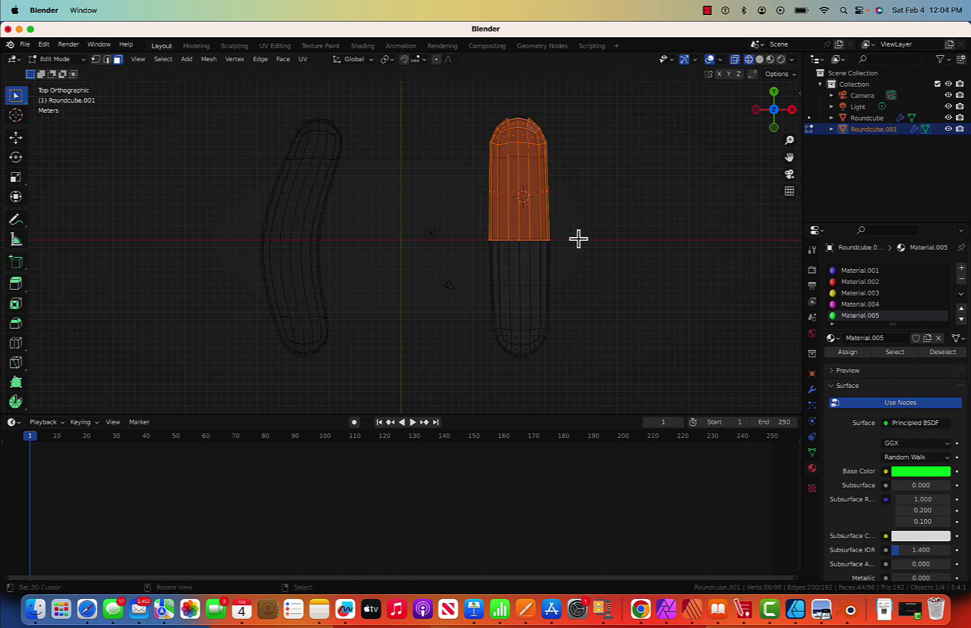
pyautogui.press('g')
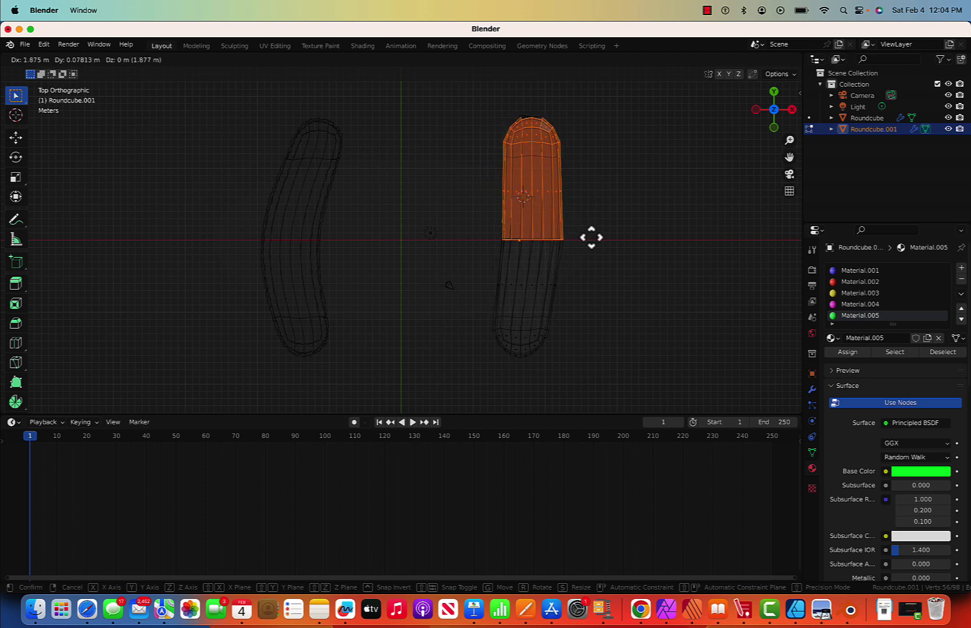
pyautogui.click(584, 240)
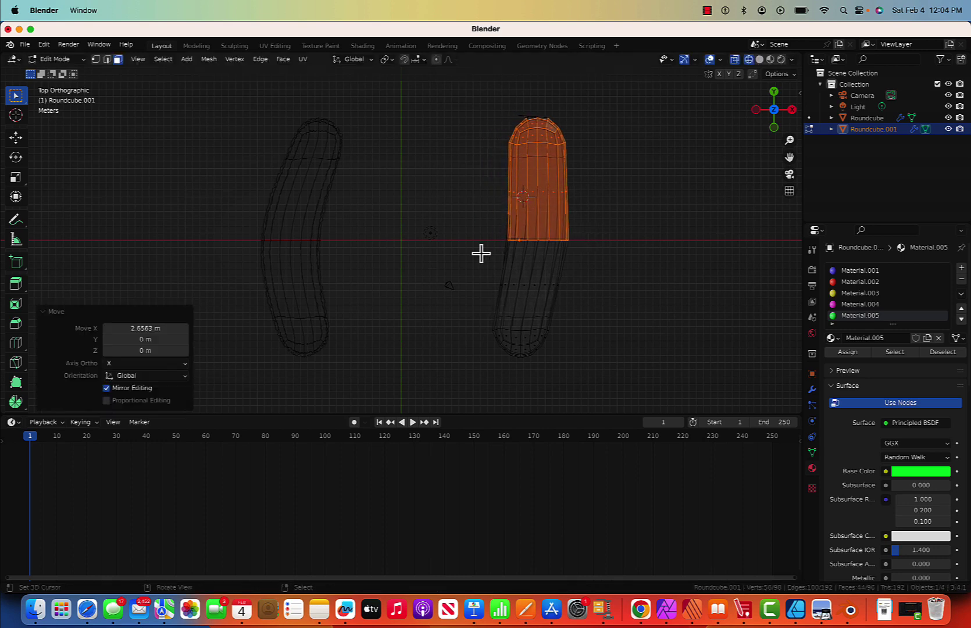
# Step: Move the faces of the duplicate's -Y half about 1.33 m in X and -0.08 m in Y
pyautogui.moveTo(482, 250); pyautogui.dragTo(603, 375)
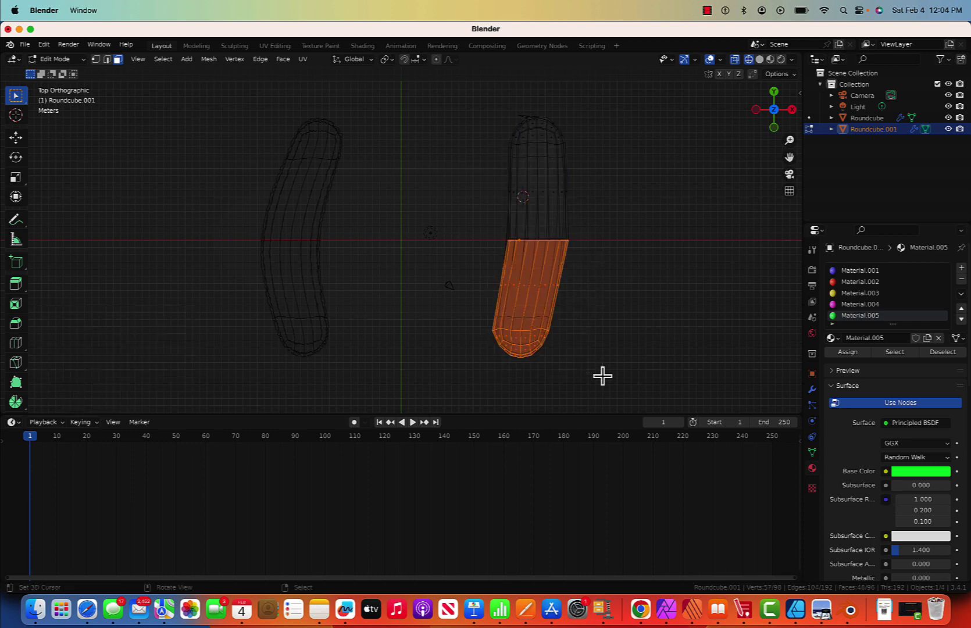
pyautogui.press('g')
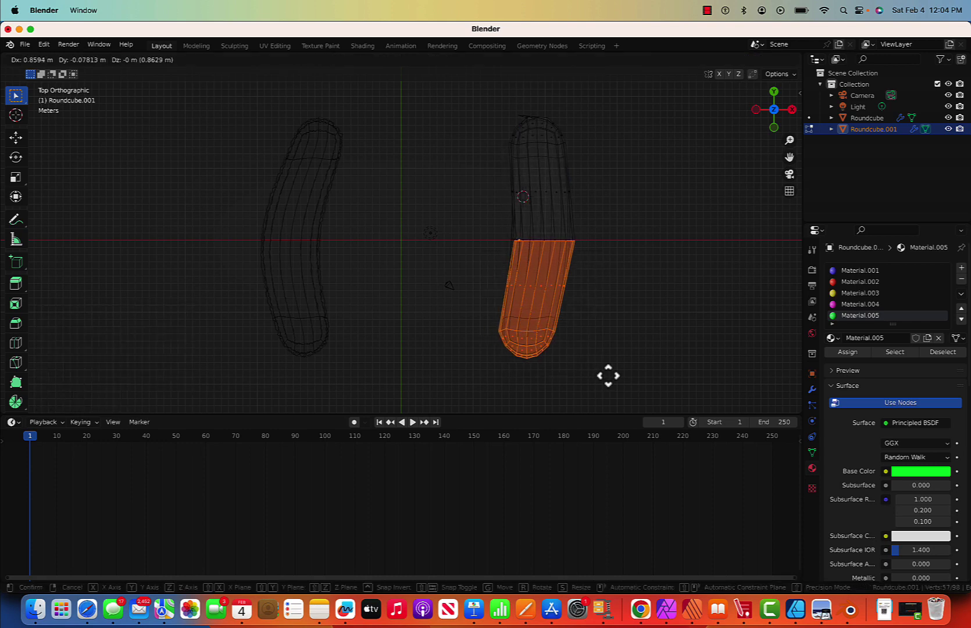
pyautogui.click(611, 375)
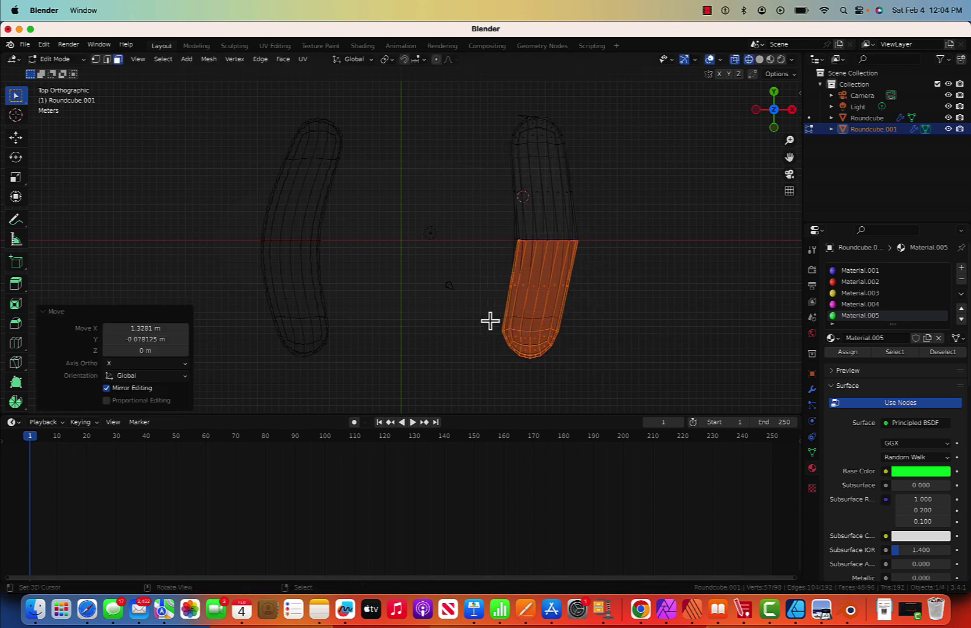
# Step: Select the faces of the duplicate's rounded -Y end and shift them along the X axis toward the original capsule
pyautogui.click(470, 306)
pyautogui.moveTo(493, 311); pyautogui.dragTo(579, 368)
pyautogui.press('g')
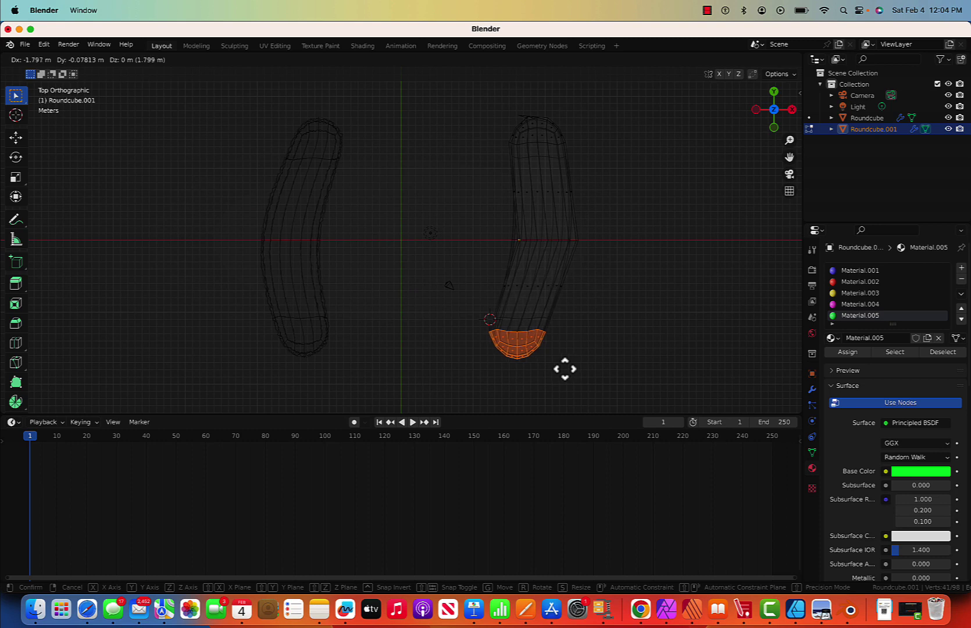
pyautogui.press('x')
pyautogui.click(561, 369)
# Step: Move the duplicate's rounded +Y end about -2.03 m in X and -0.08 m in Y, and leave Edit Mode
pyautogui.moveTo(499, 110); pyautogui.dragTo(579, 172)
pyautogui.press('g')
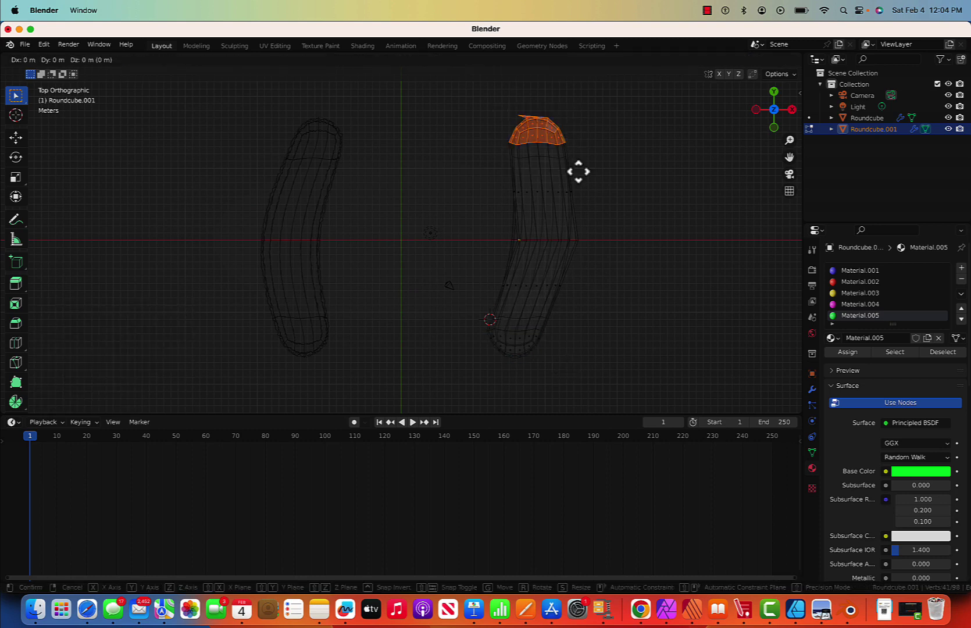
pyautogui.click(563, 172)
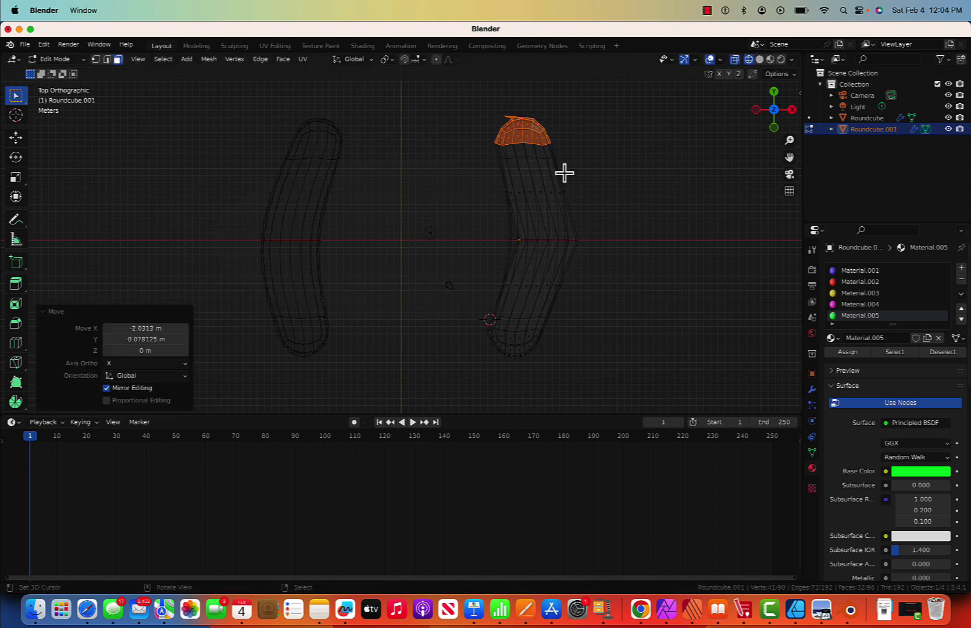
pyautogui.click(614, 182)
pyautogui.press('Tab')
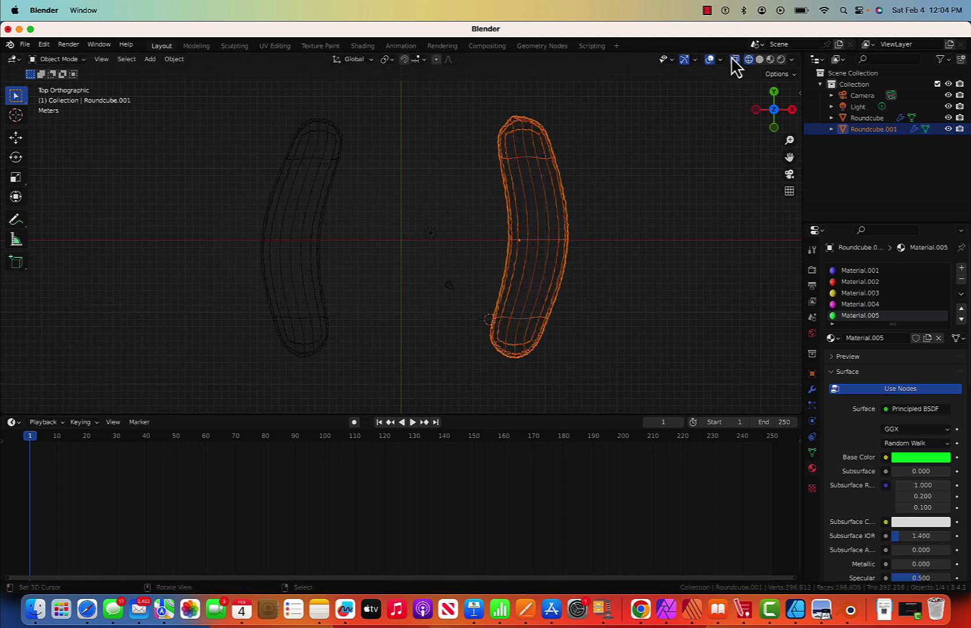
# Step: Switch the viewport back to Material Preview shading and set the lower editor to Timeline
pyautogui.click(770, 60)
pyautogui.click(704, 180)
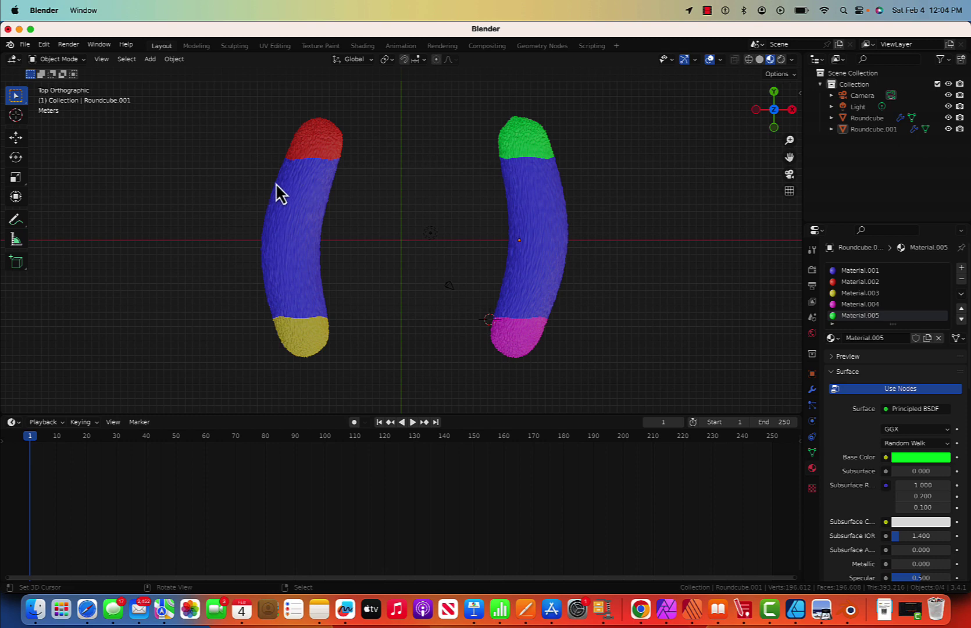
pyautogui.click(293, 194)
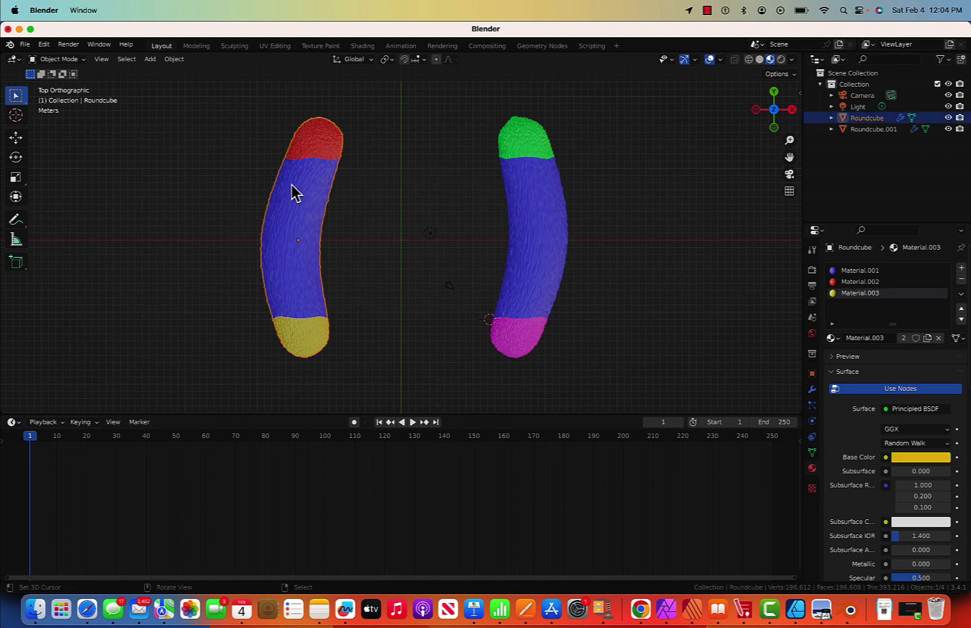
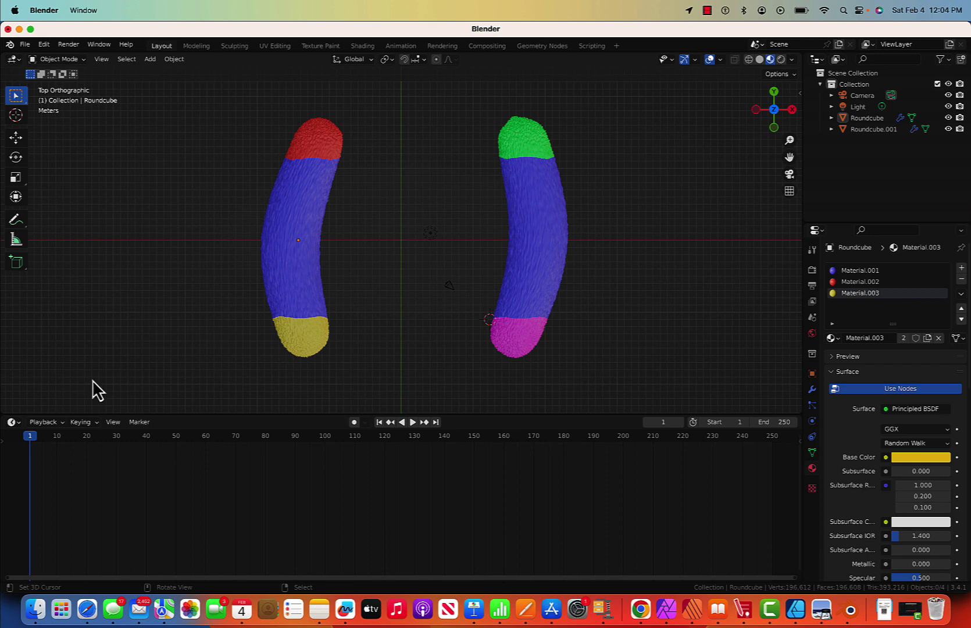
pyautogui.click(13, 423)
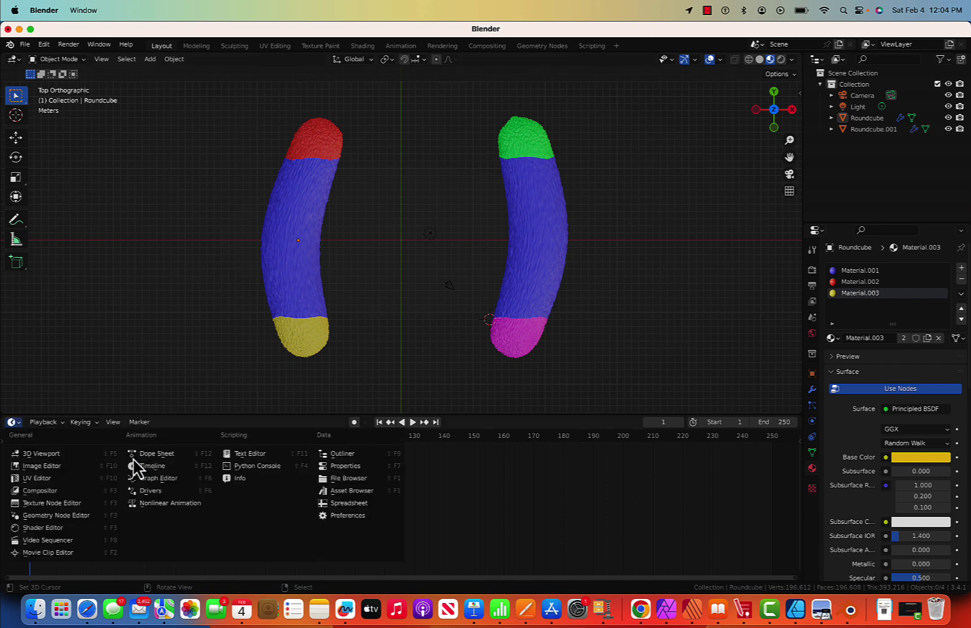
pyautogui.click(162, 469)
# Step: Show the original capsule's transform values and insert keyframes for its location and rotation at frame 1
pyautogui.click(297, 228)
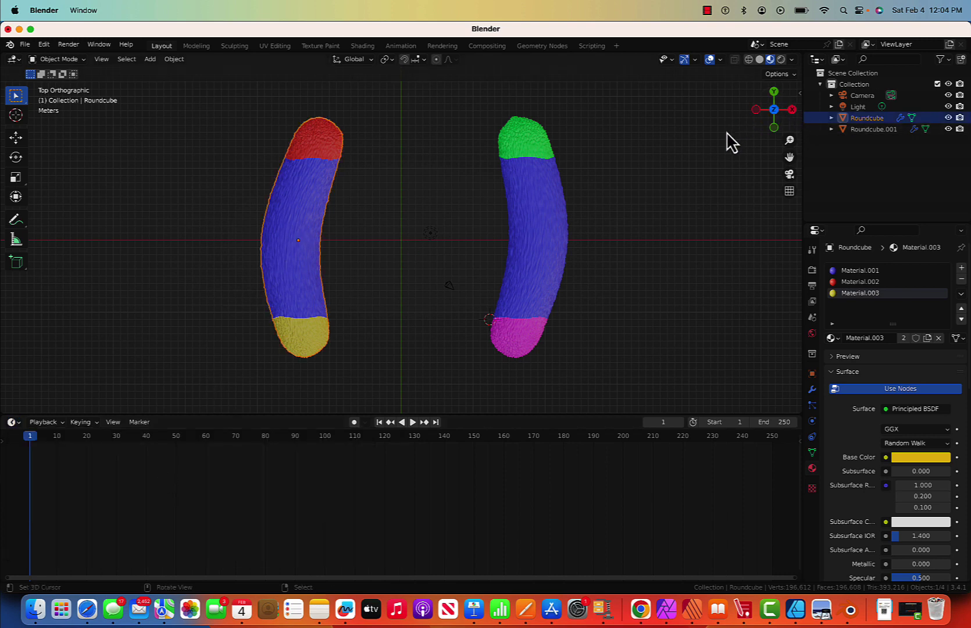
pyautogui.press('n')
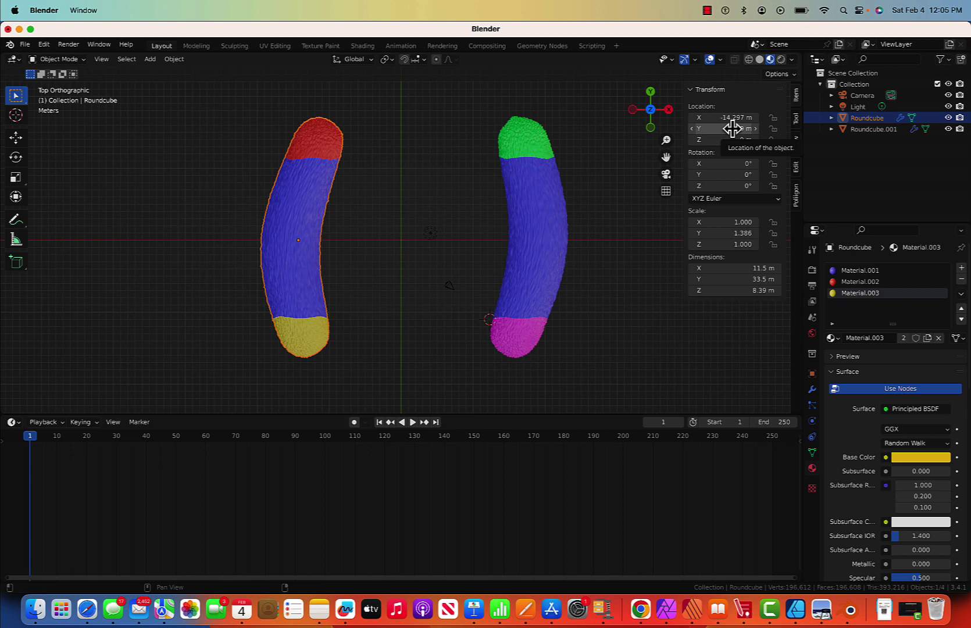
pyautogui.press('i')
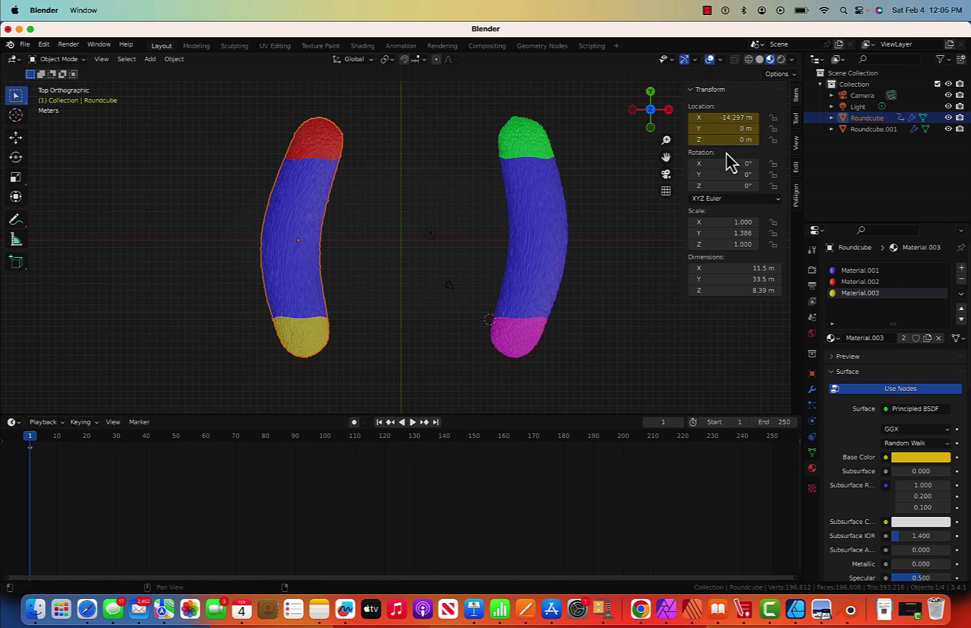
pyautogui.press('i')
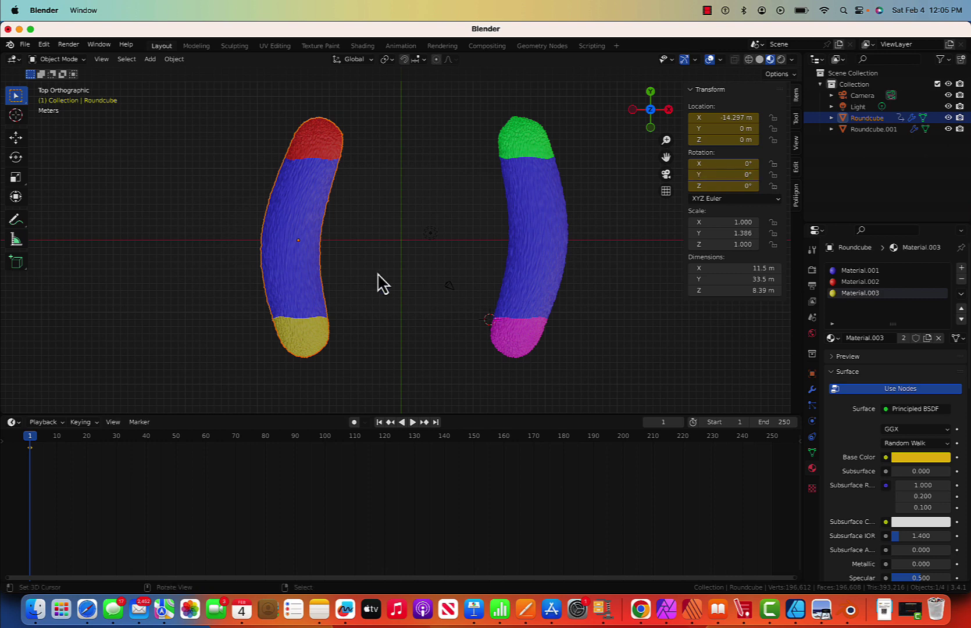
# Step: Save the project in the DNA_blender folder as chromosome_3D.blend
pyautogui.press('super+s')
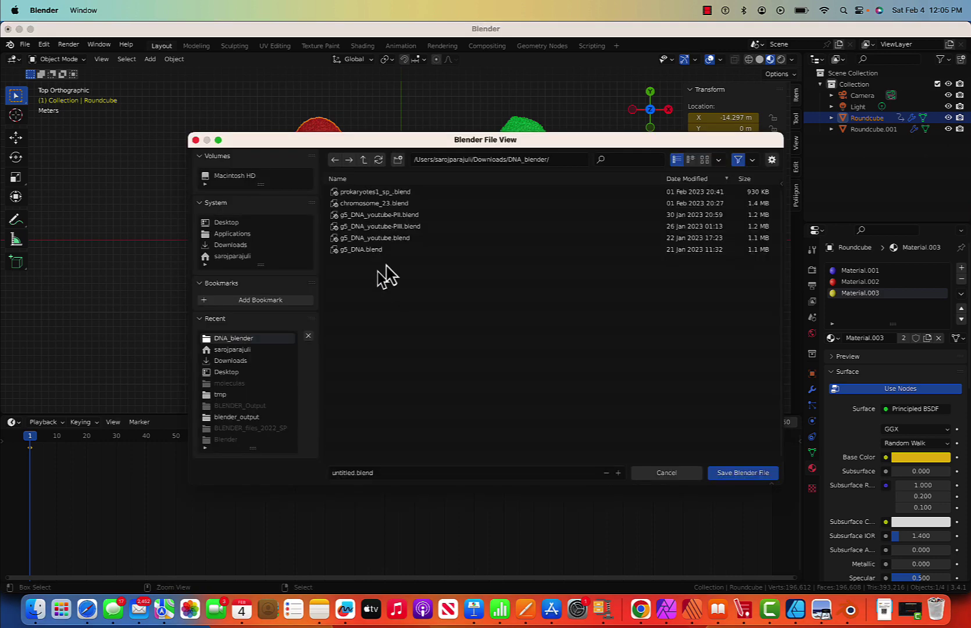
pyautogui.doubleClick(336, 472)
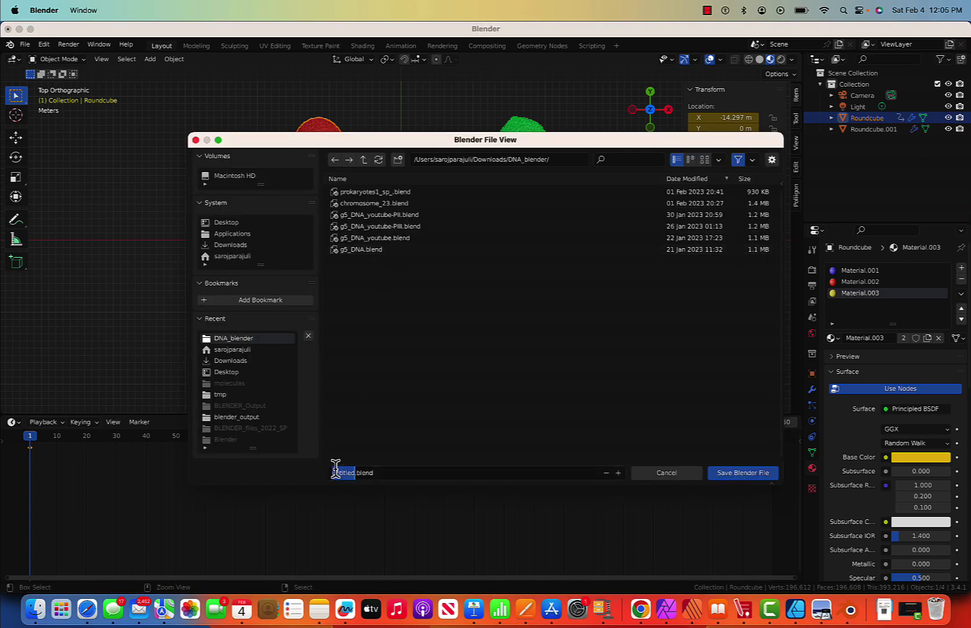
pyautogui.write('g5')
pyautogui.click(730, 473)
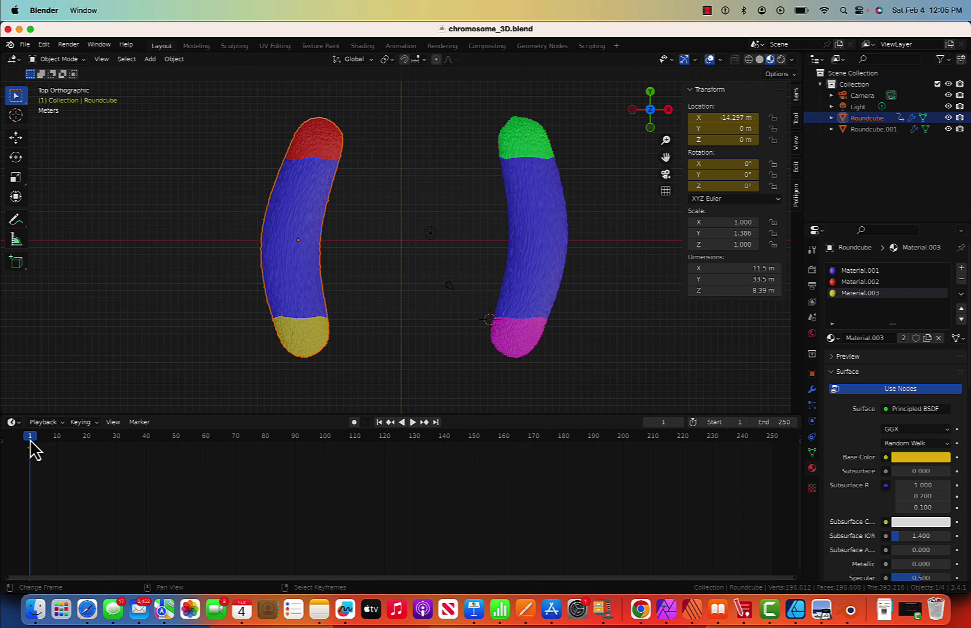
# Step: Set the animation's end frame to 100
pyautogui.click(783, 423)
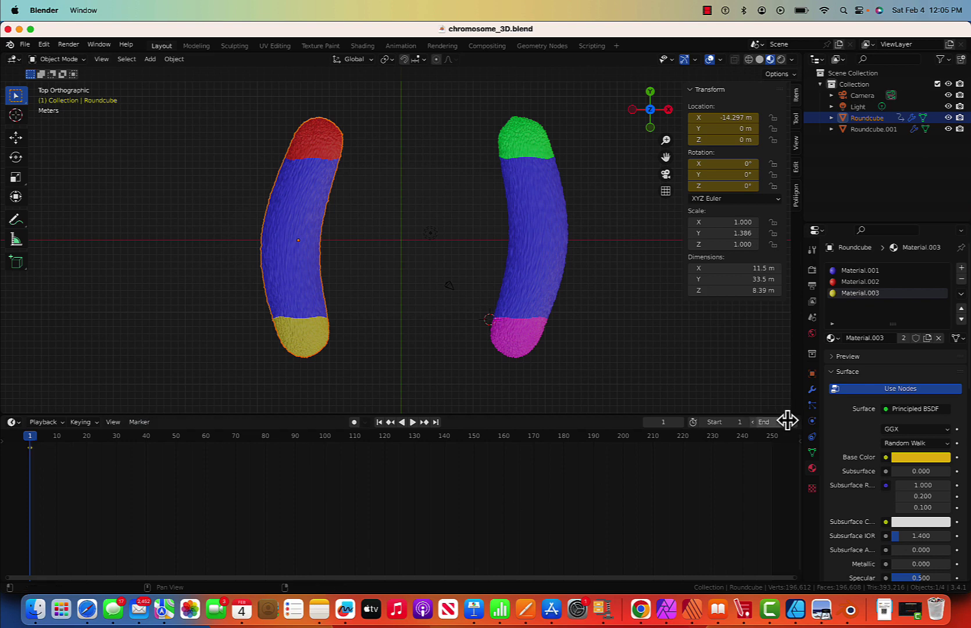
pyautogui.write('10')
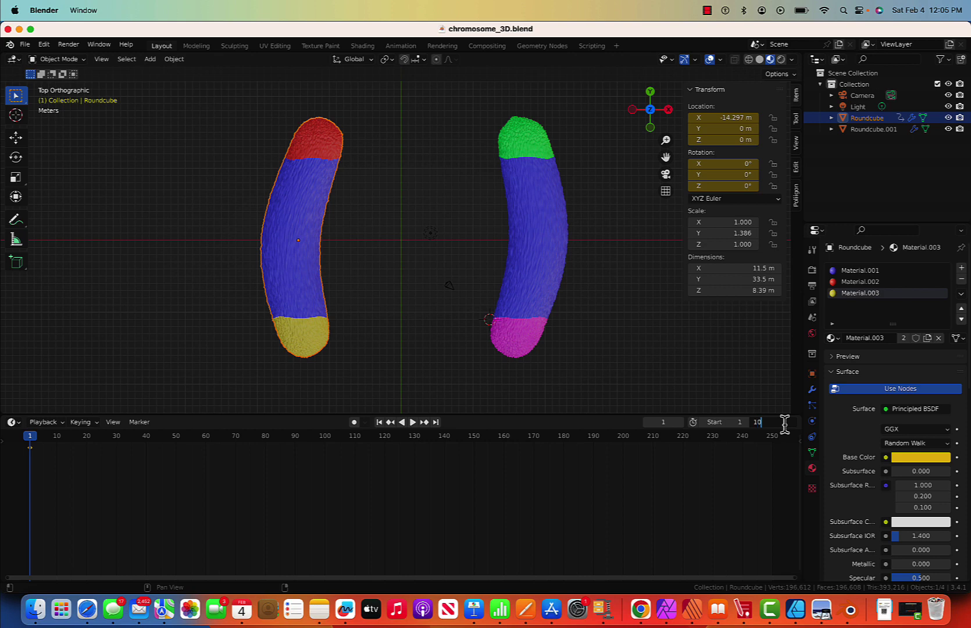
pyautogui.write('0')
pyautogui.press('Return')
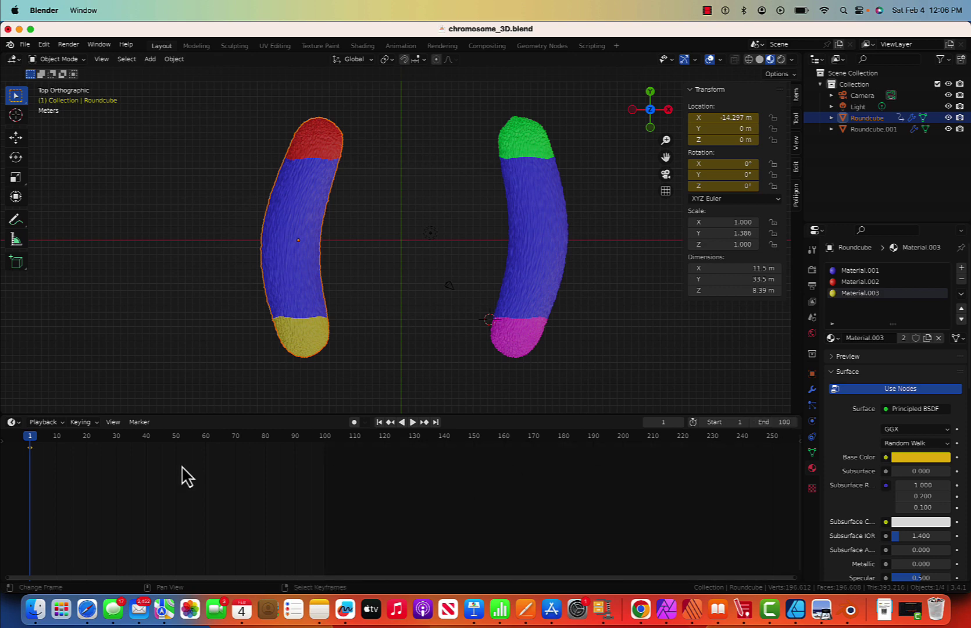
# Step: Go to frame 100 and move the original red-and-yellow capsule about 14.92 m along the X axis
pyautogui.moveTo(29, 438); pyautogui.dragTo(325, 459)
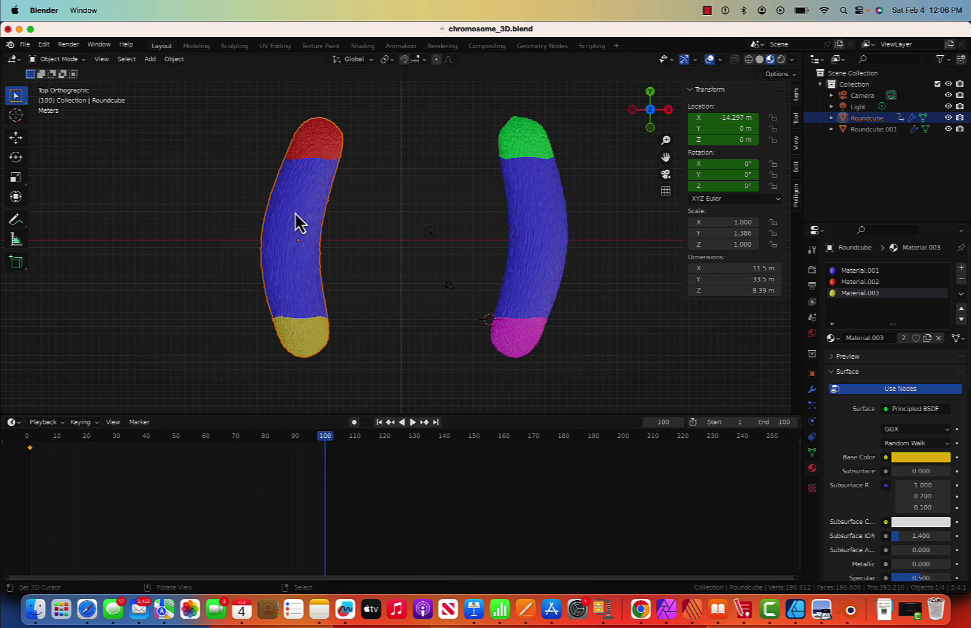
pyautogui.press('g')
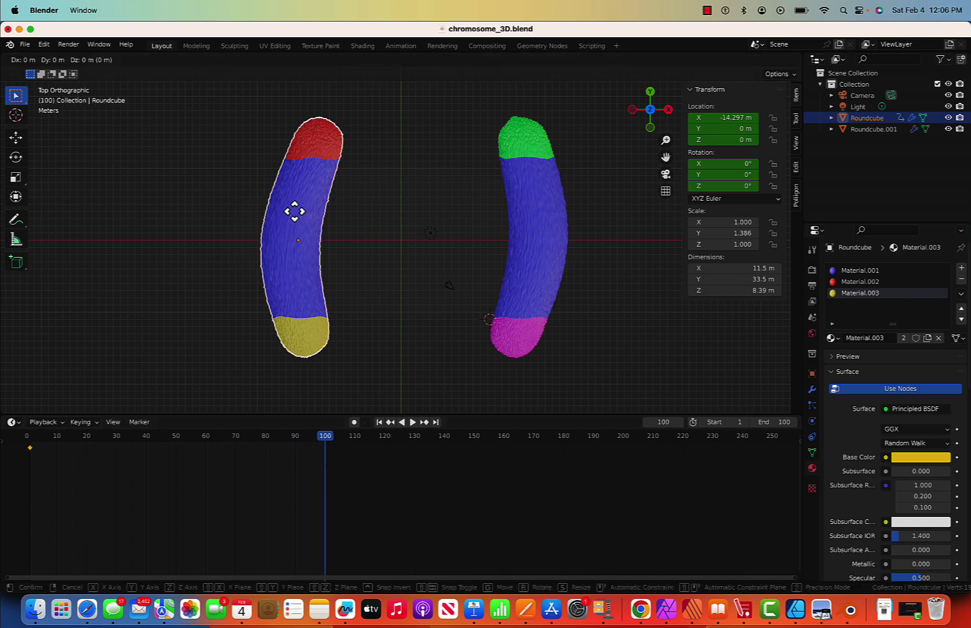
pyautogui.press('x')
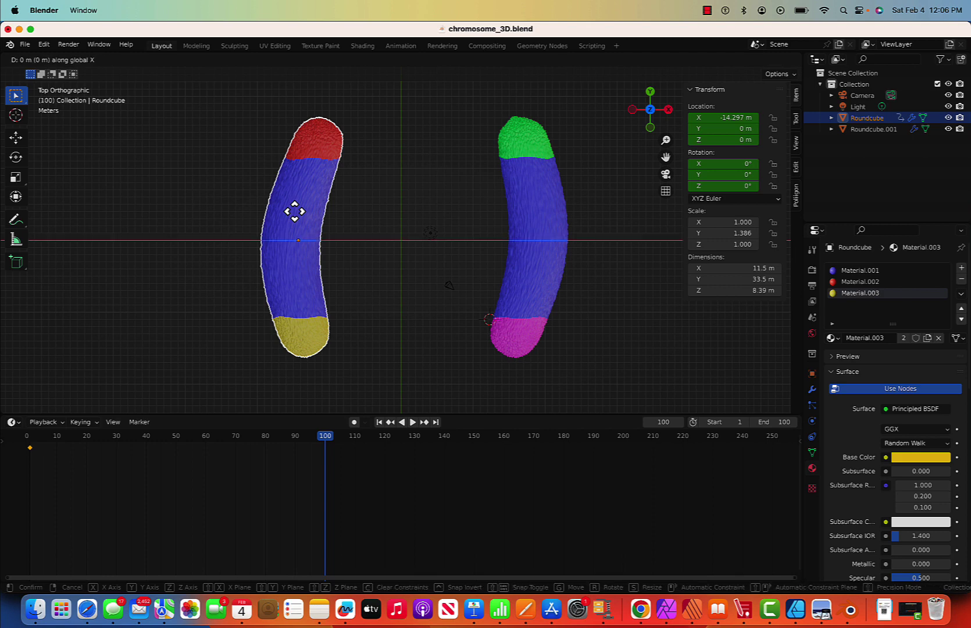
pyautogui.click(403, 223)
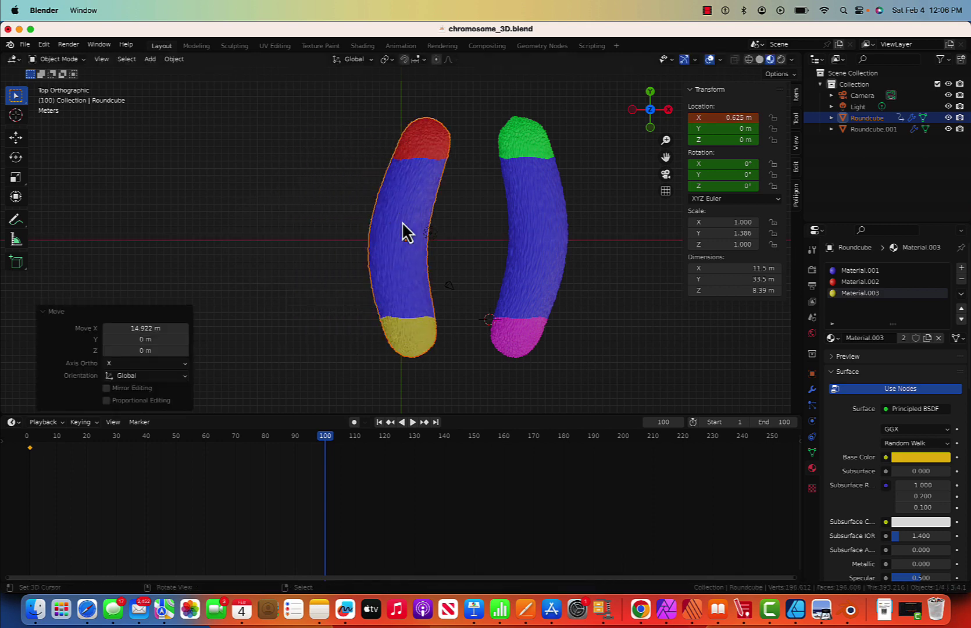
# Step: Rotate the original capsule to about 71.6° around Z and insert location and rotation keyframes at frame 100
pyautogui.press('r')
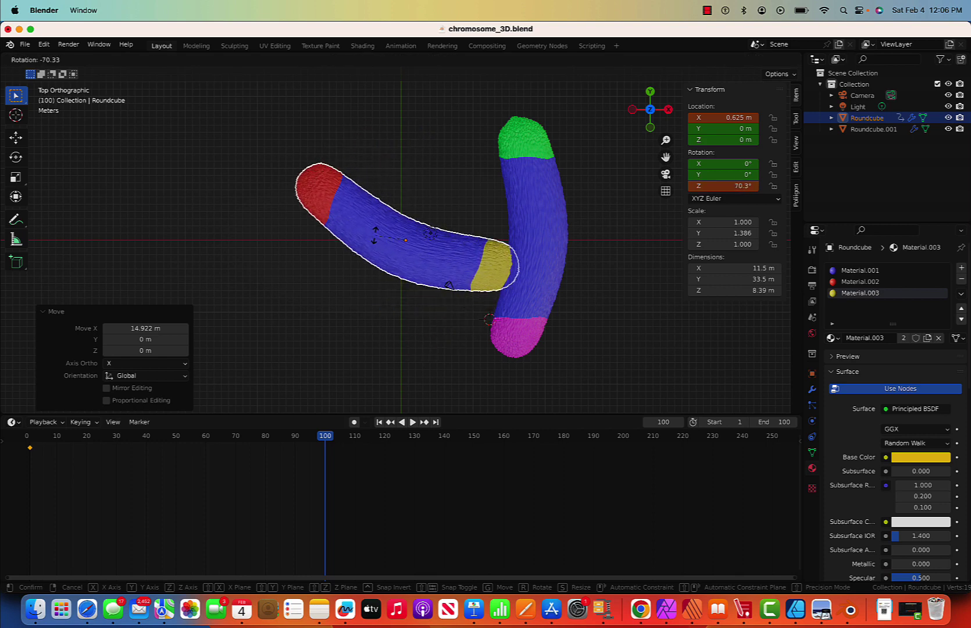
pyautogui.click(374, 237)
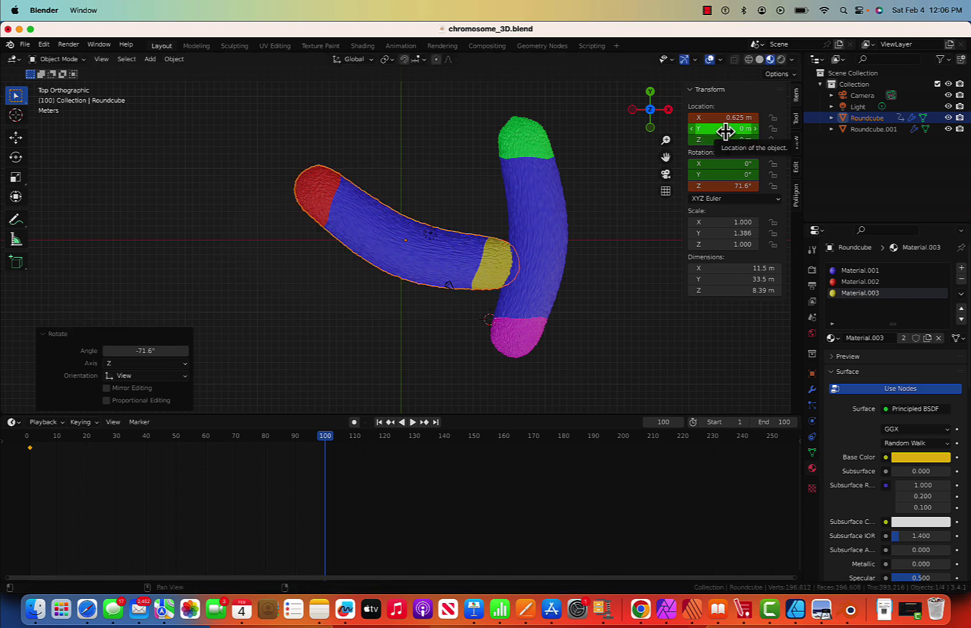
pyautogui.press('i')
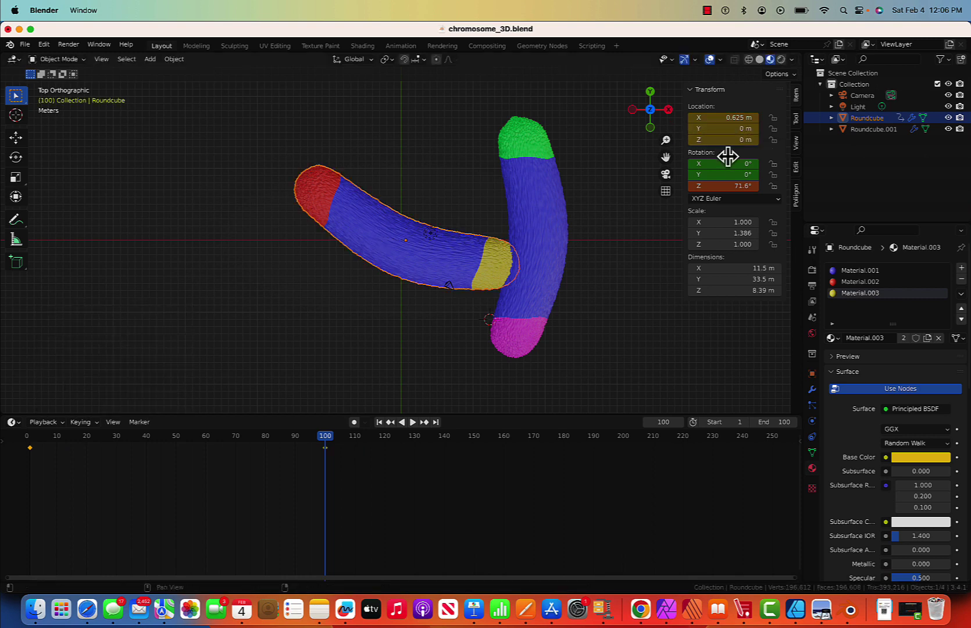
pyautogui.press('i')
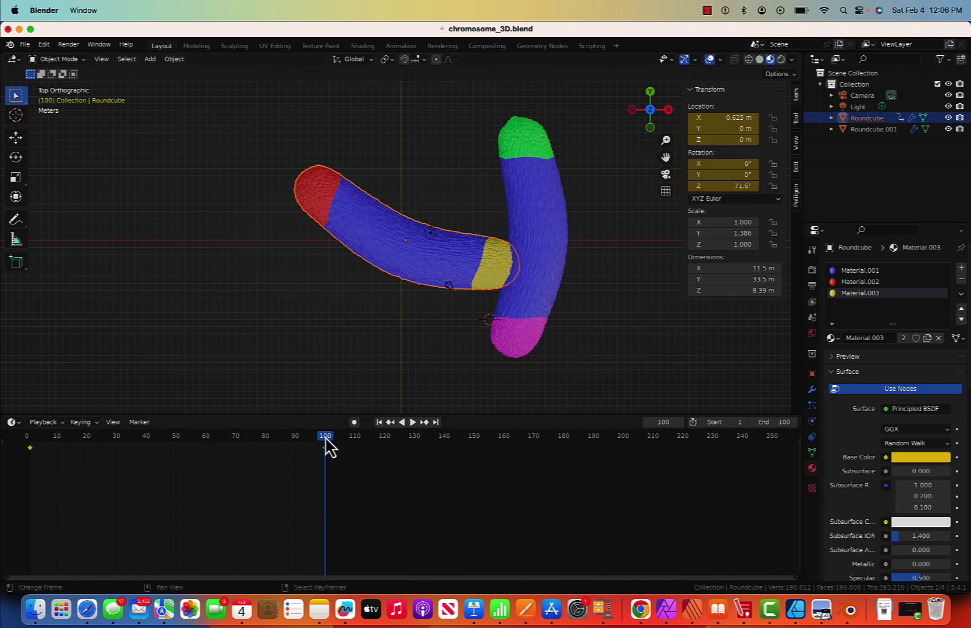
# Step: Select the green-and-magenta duplicate and insert keyframes for its location and rotation at frame 0
pyautogui.click(546, 200)
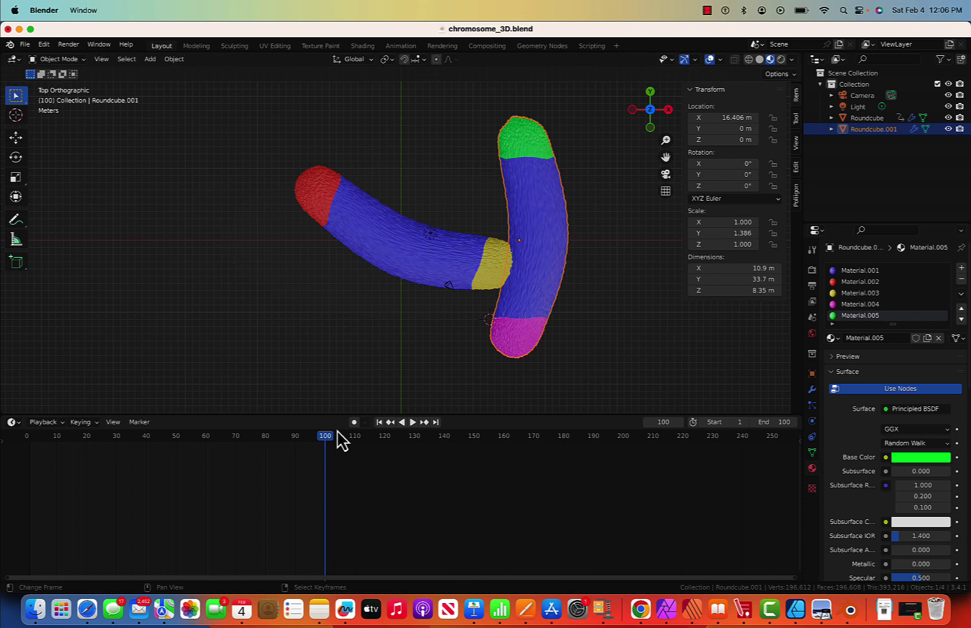
pyautogui.moveTo(325, 440); pyautogui.dragTo(28, 448)
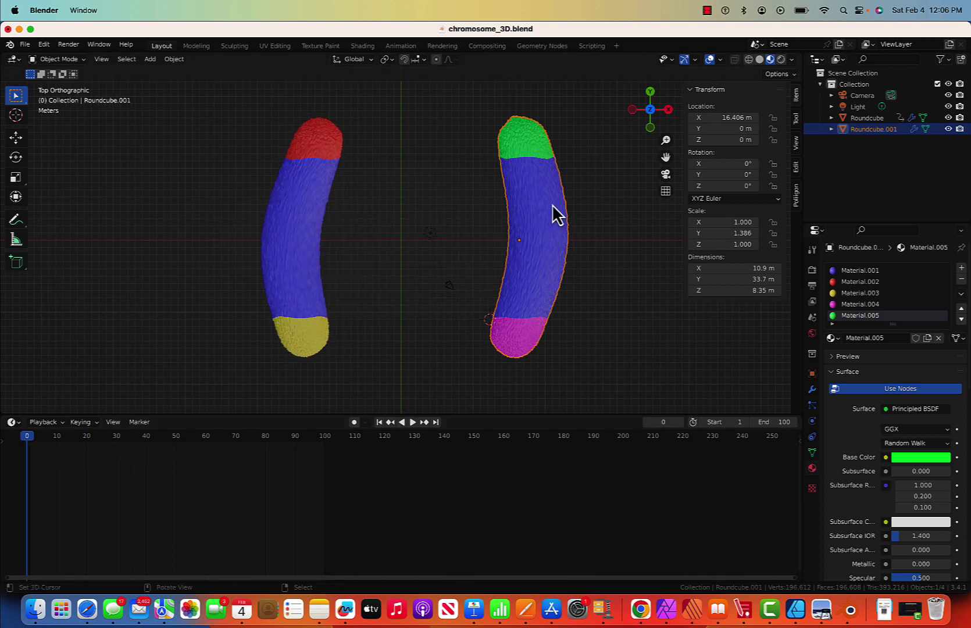
pyautogui.press('i')
pyautogui.press('i')
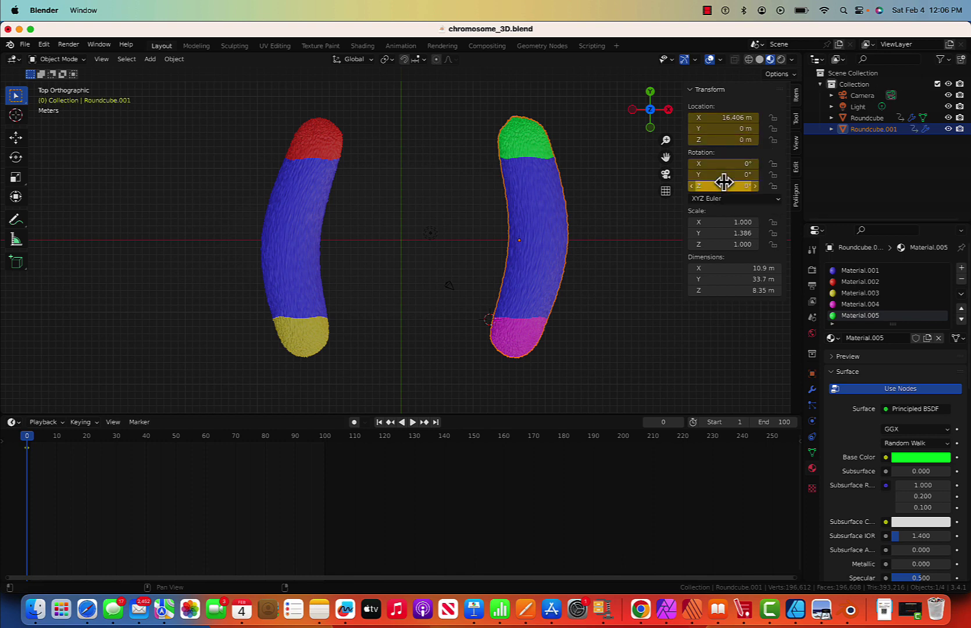
# Step: Go to frame 100 and move the duplicate about -19.77 m along the X axis, across the original capsule
pyautogui.moveTo(27, 437); pyautogui.dragTo(325, 475)
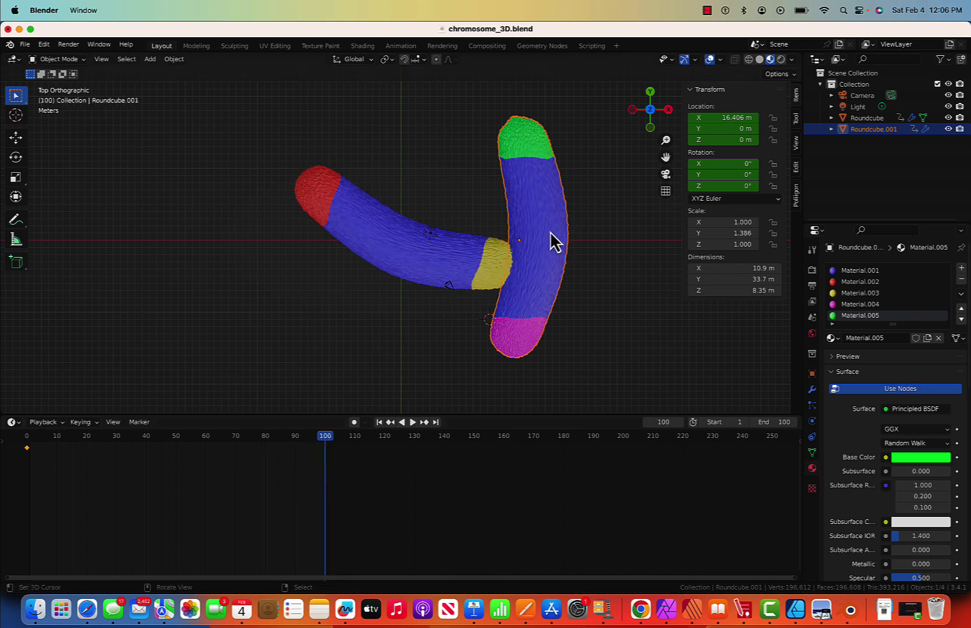
pyautogui.press('g')
pyautogui.press('x')
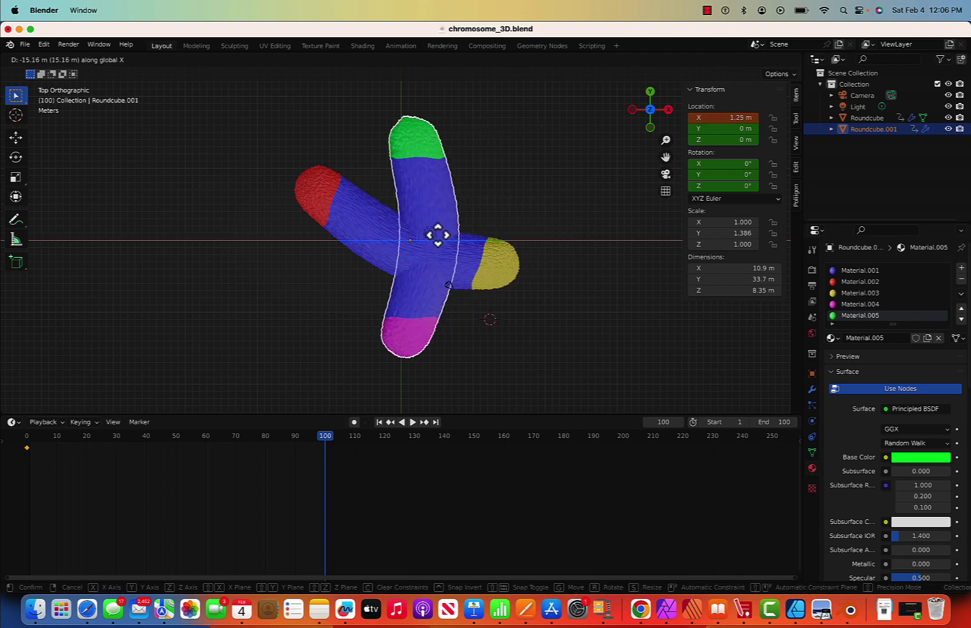
pyautogui.click(407, 231)
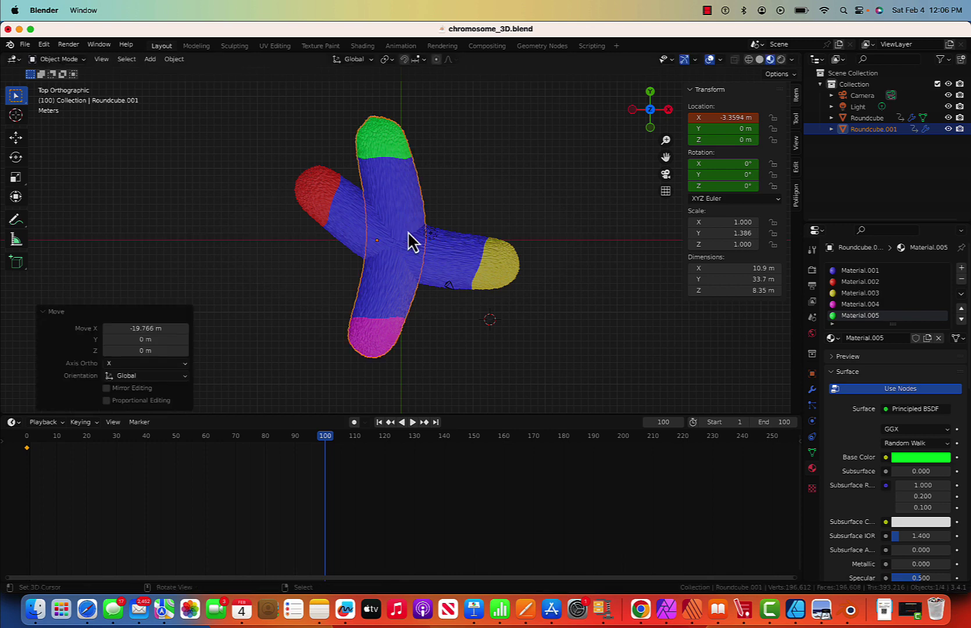
# Step: Rotate the duplicate to about -42.4° around Z and insert location and rotation keyframes at frame 100
pyautogui.press('r')
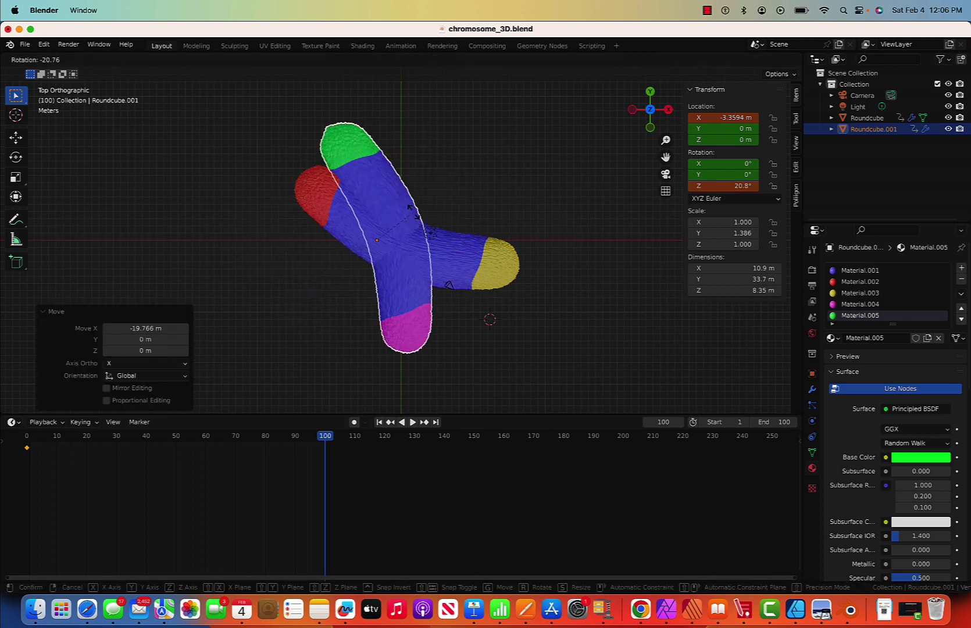
pyautogui.click(504, 302)
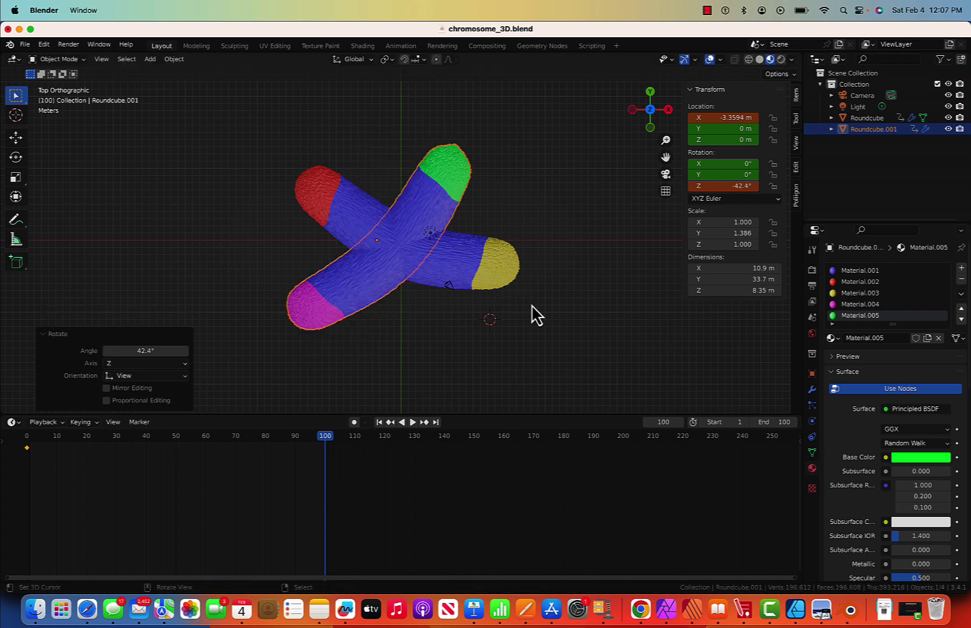
pyautogui.click(577, 321)
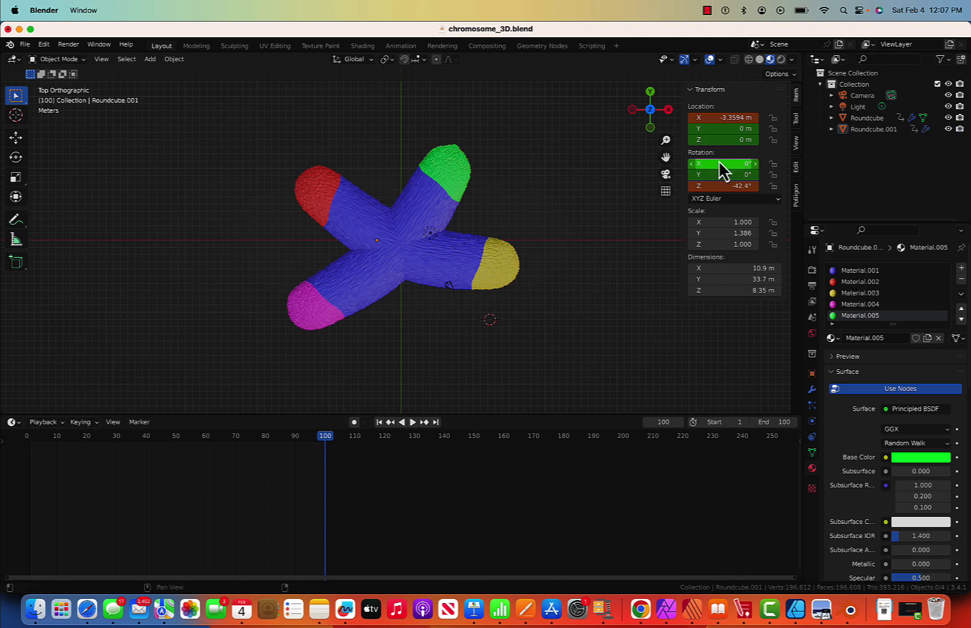
pyautogui.press('i')
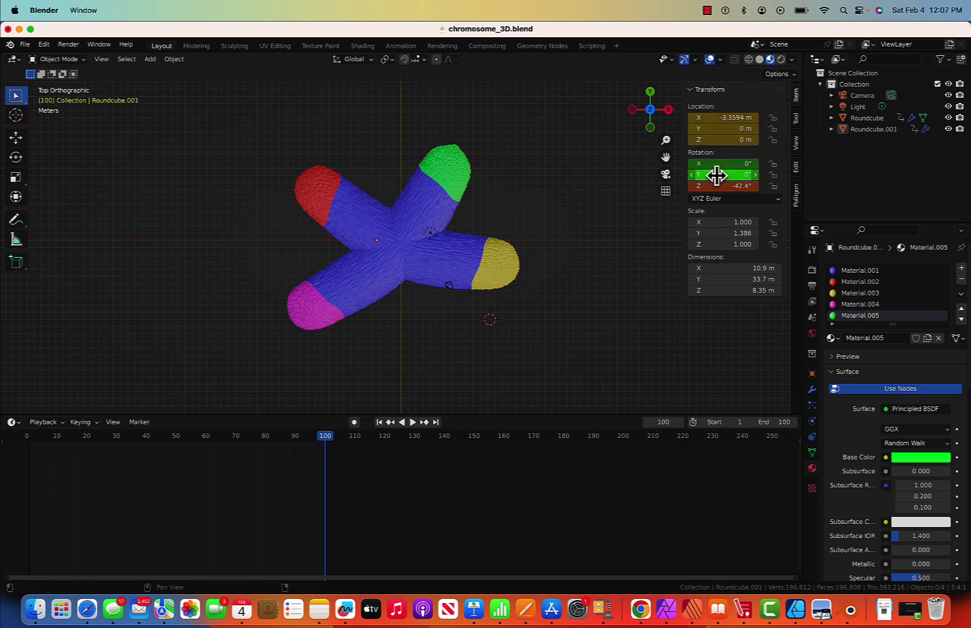
pyautogui.press('i')
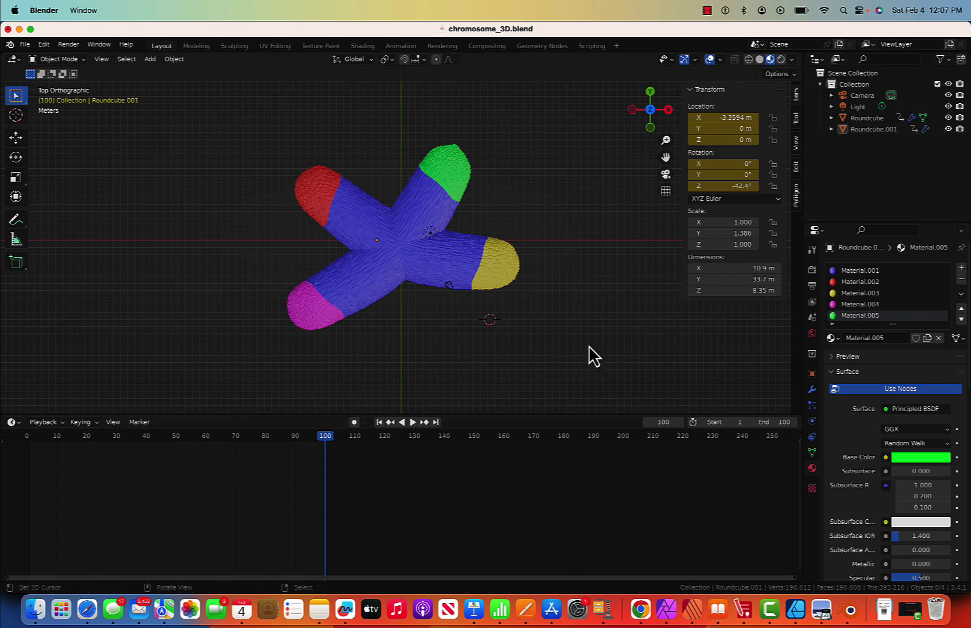
# Step: Play the animation to preview the two capsules crossing, and stop the playback
pyautogui.click(412, 423)
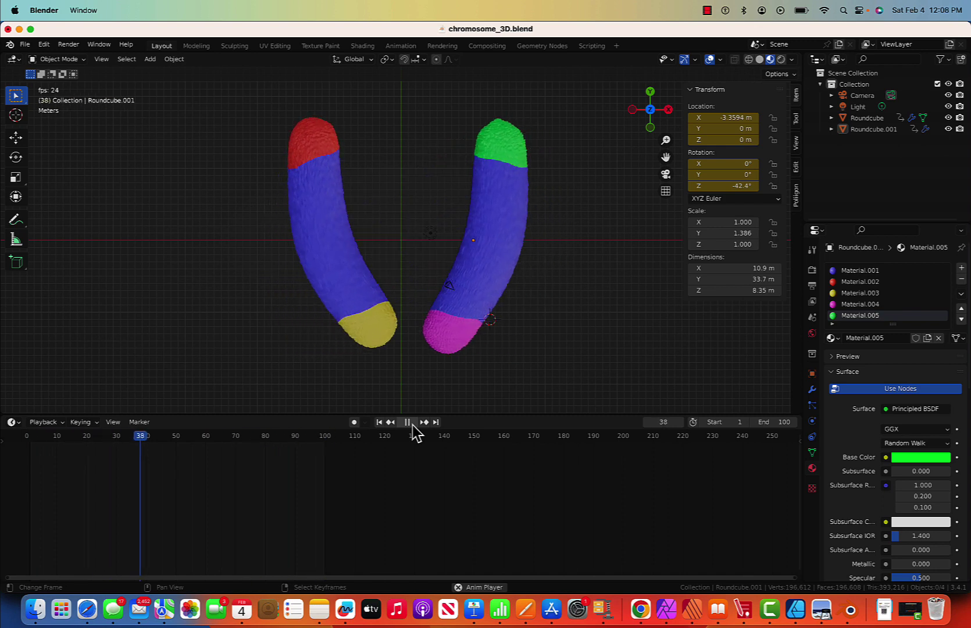
pyautogui.click(407, 422)
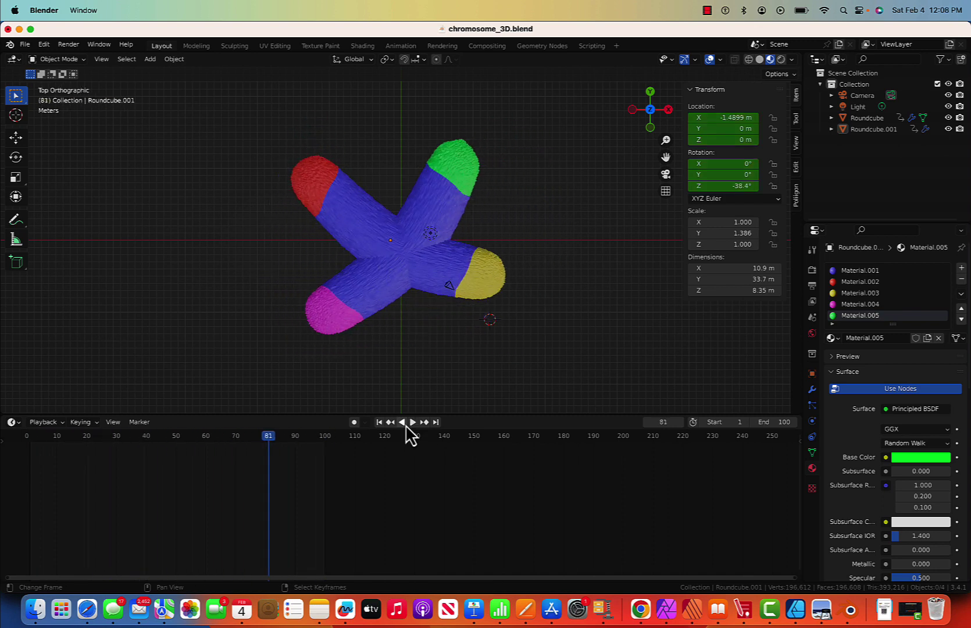
# Step: Look through the render settings and check the Film options
pyautogui.click(813, 271)
pyautogui.scroll(-2, 857, 441)
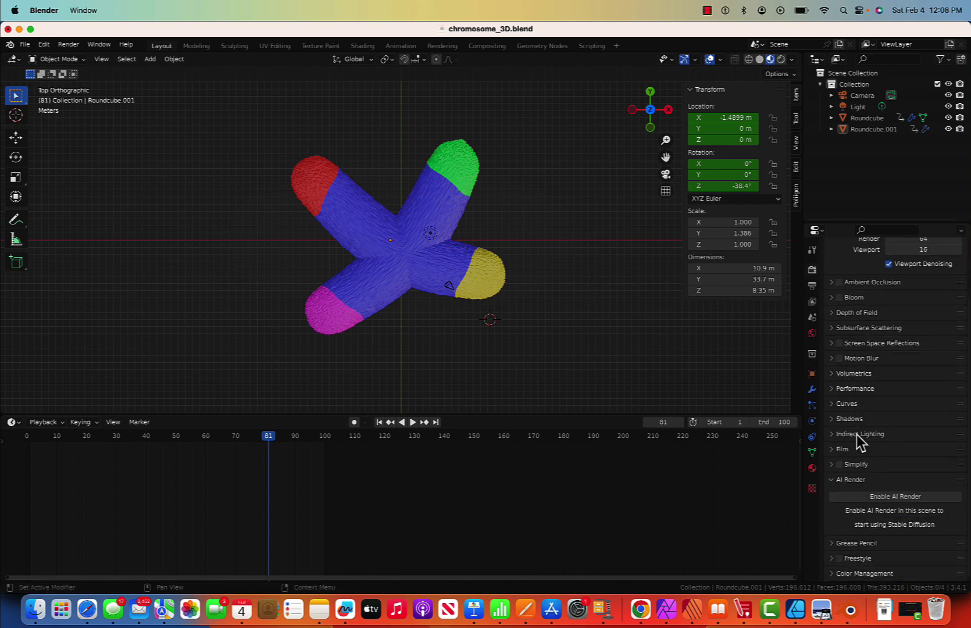
pyautogui.scroll(3, 856, 435)
pyautogui.scroll(-3, 856, 435)
pyautogui.click(825, 449)
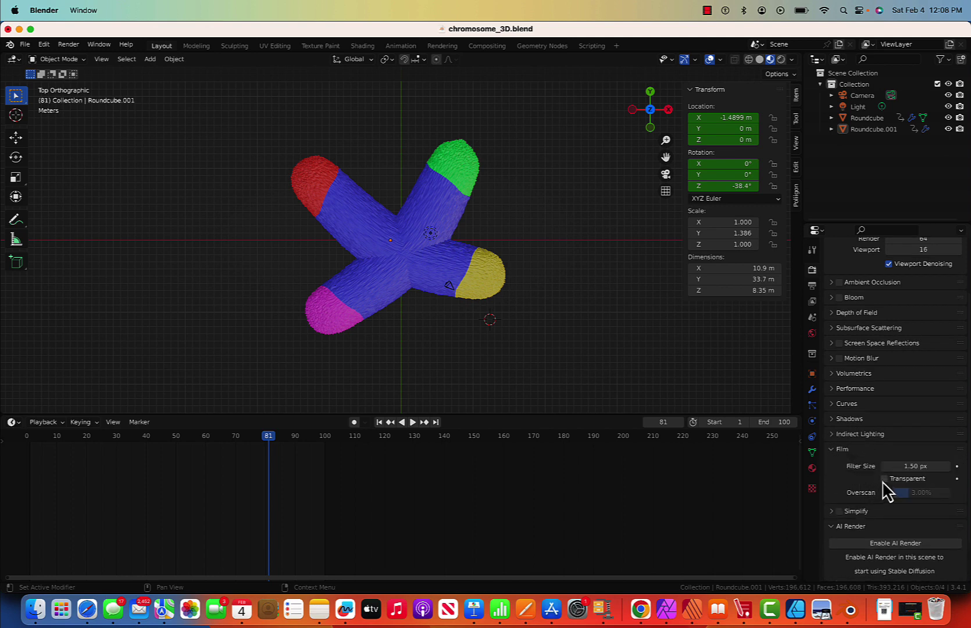
pyautogui.click(832, 449)
# Step: Set the render output folder to the Desktop
pyautogui.click(812, 287)
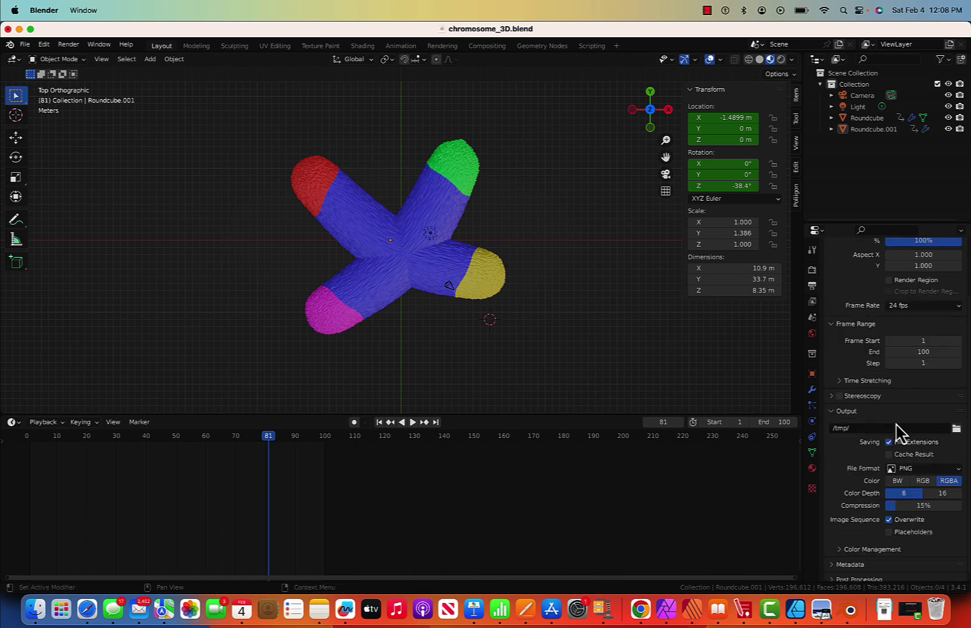
pyautogui.scroll(-1, 909, 460)
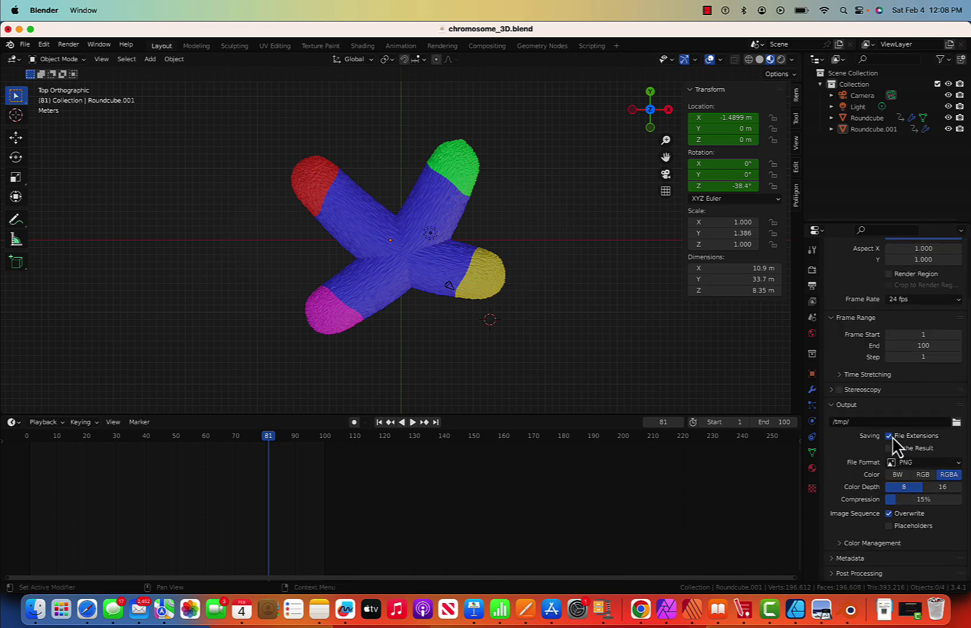
pyautogui.click(956, 422)
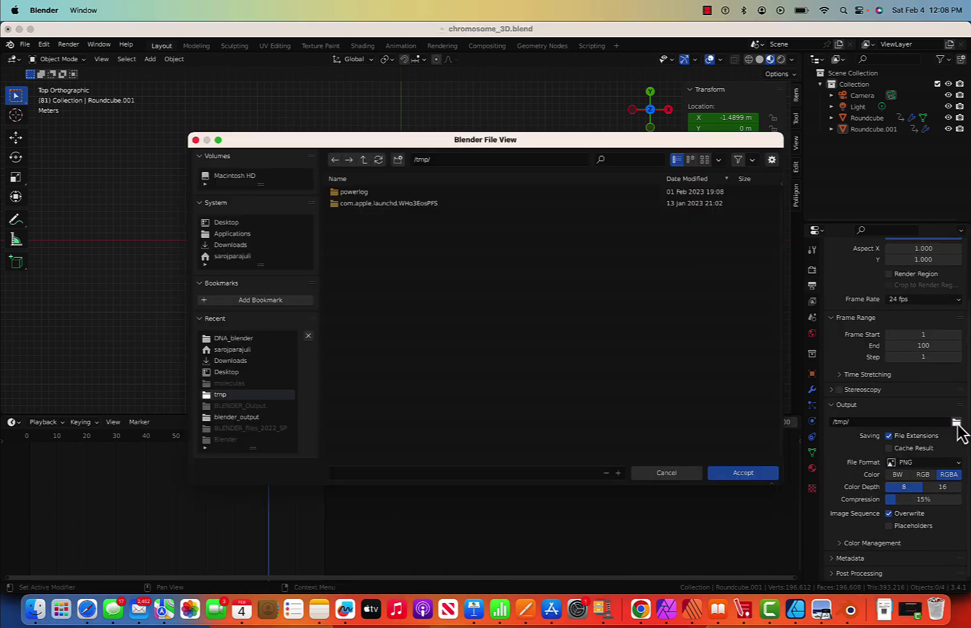
pyautogui.click(229, 223)
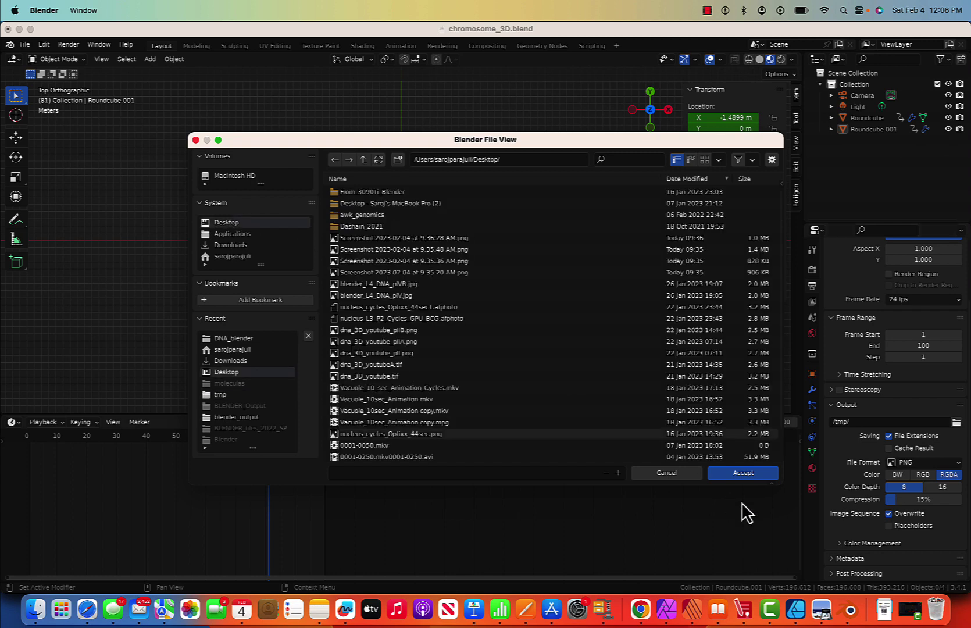
pyautogui.click(746, 473)
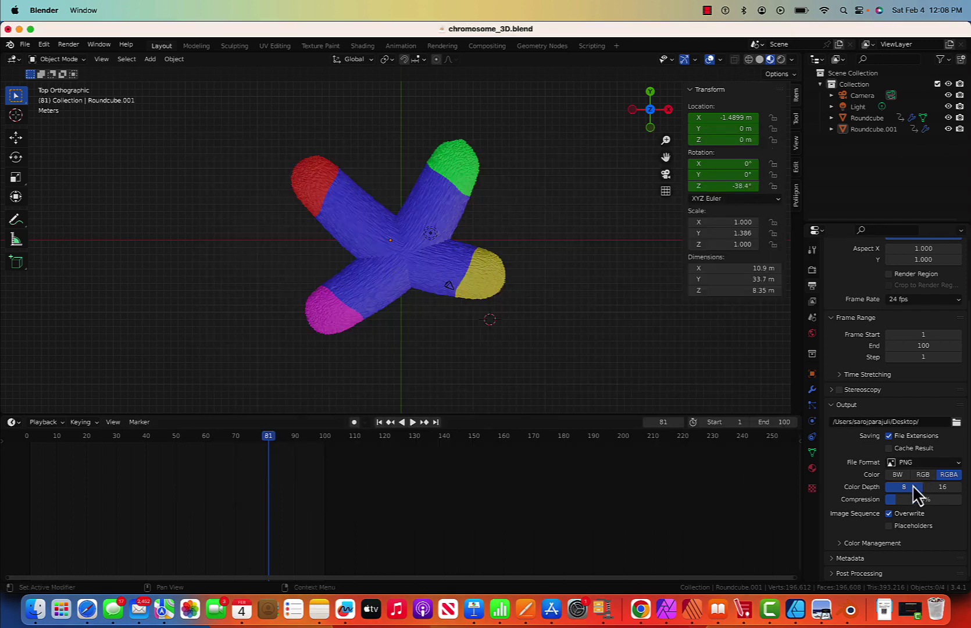
# Step: Set the render output's file format to FFmpeg Video
pyautogui.click(921, 464)
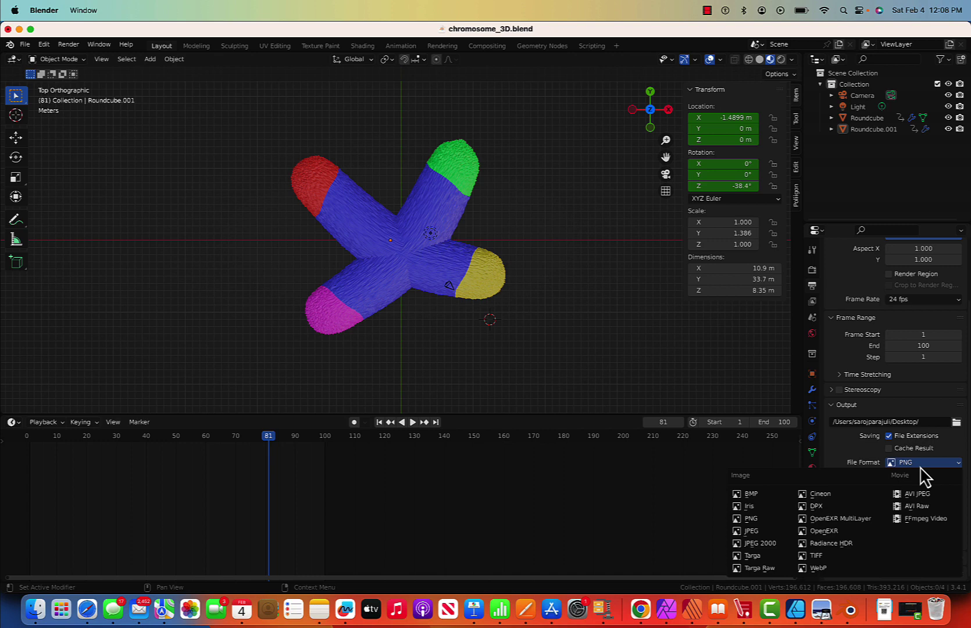
pyautogui.click(925, 518)
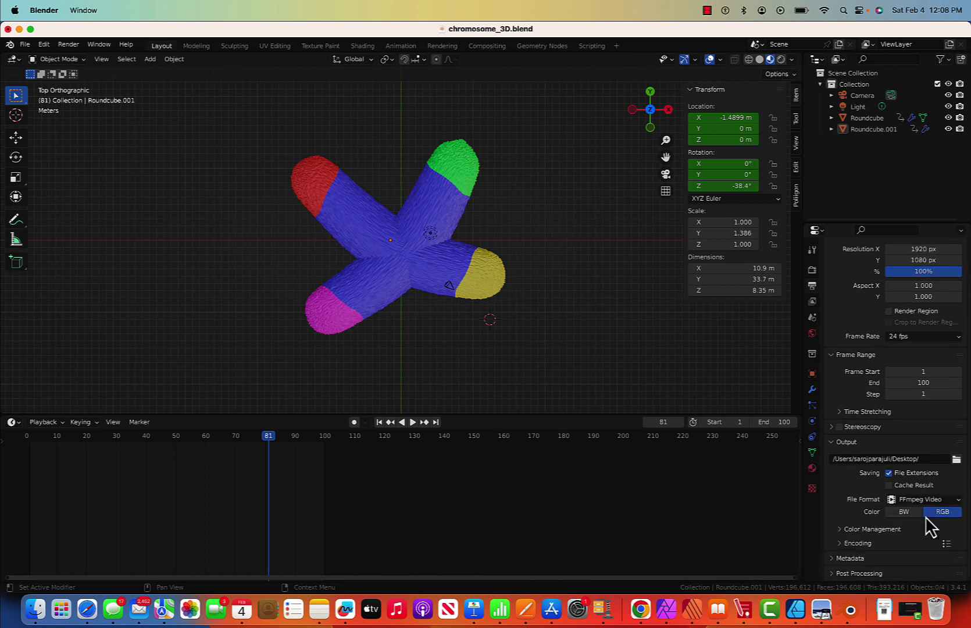
pyautogui.scroll(3, 876, 302)
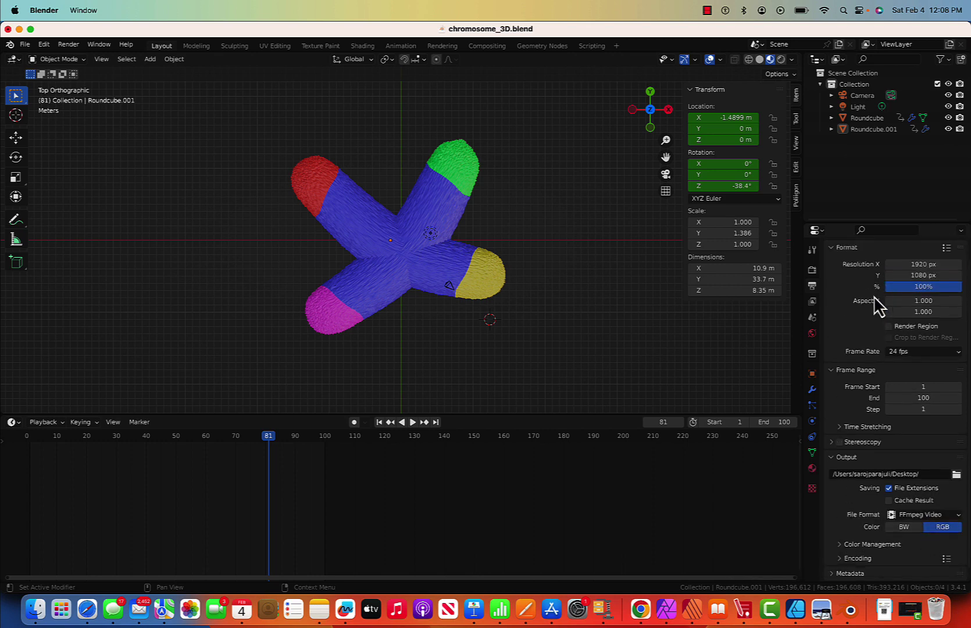
# Step: Check the available render engines and keep Eevee
pyautogui.click(812, 269)
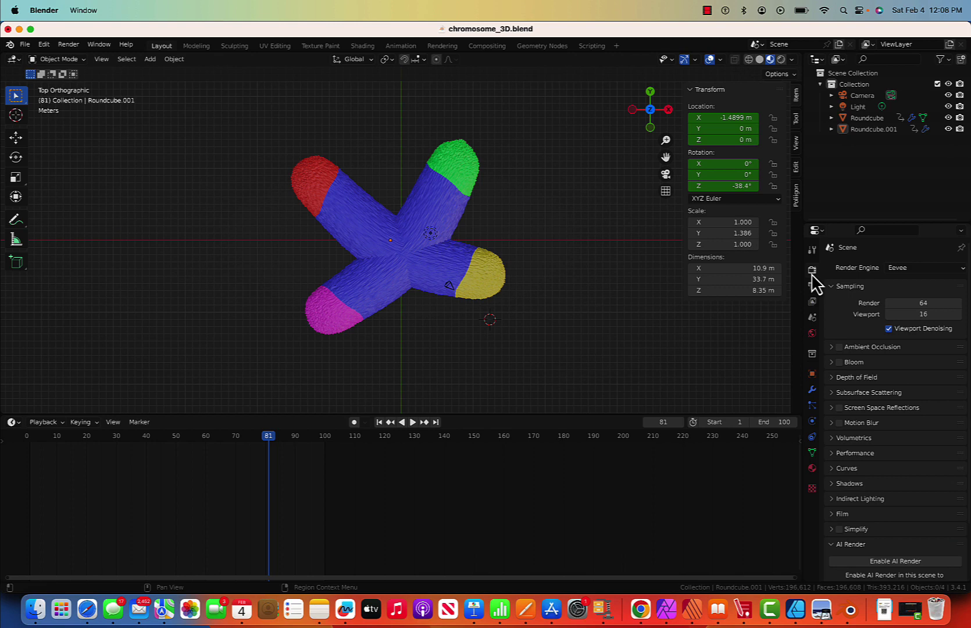
pyautogui.click(907, 269)
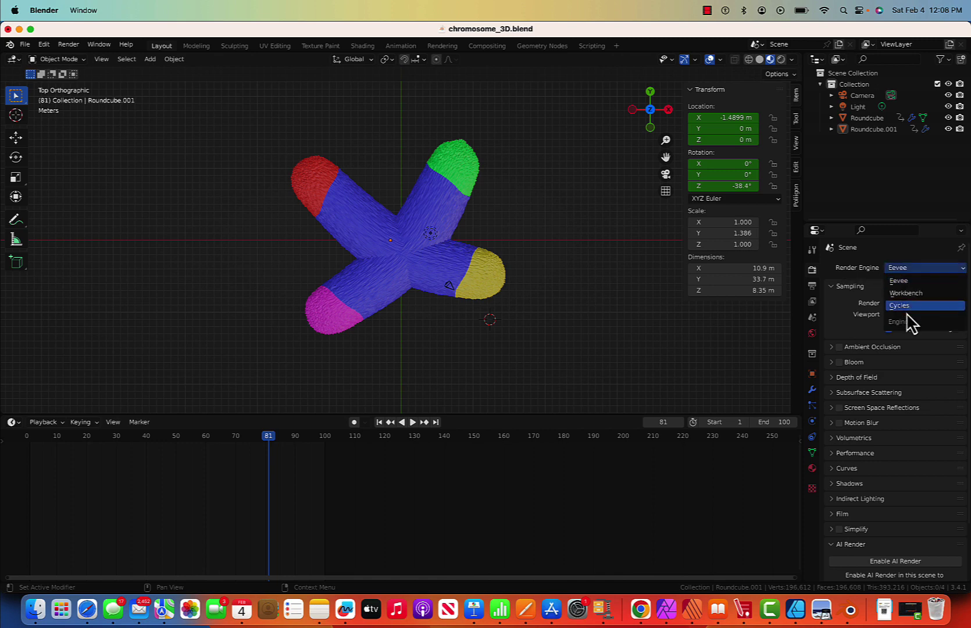
pyautogui.click(903, 277)
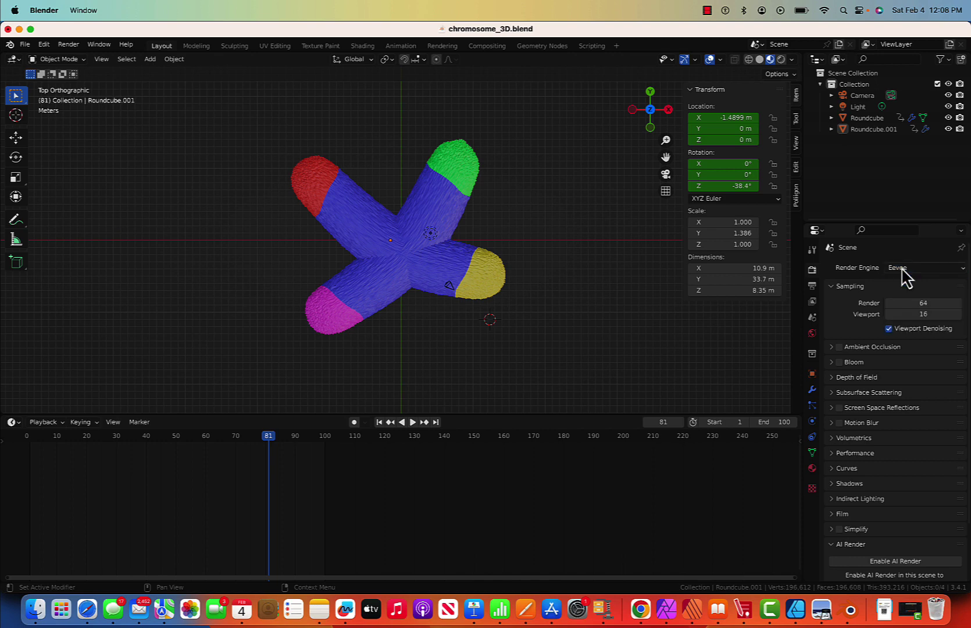
# Step: Render a still image of frame 81 to check the camera's framing, and close the render window
pyautogui.click(67, 44)
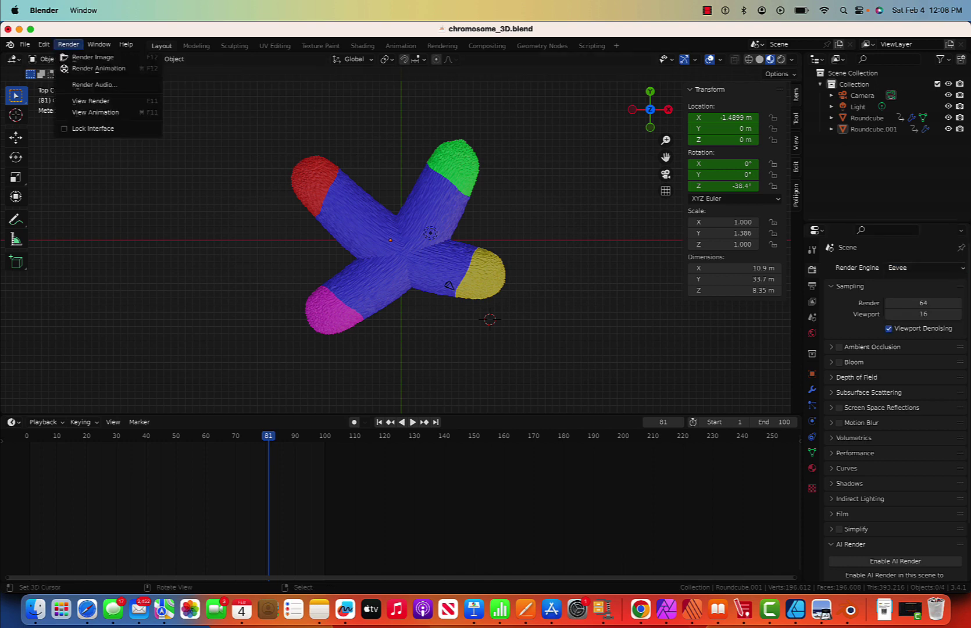
pyautogui.click(84, 59)
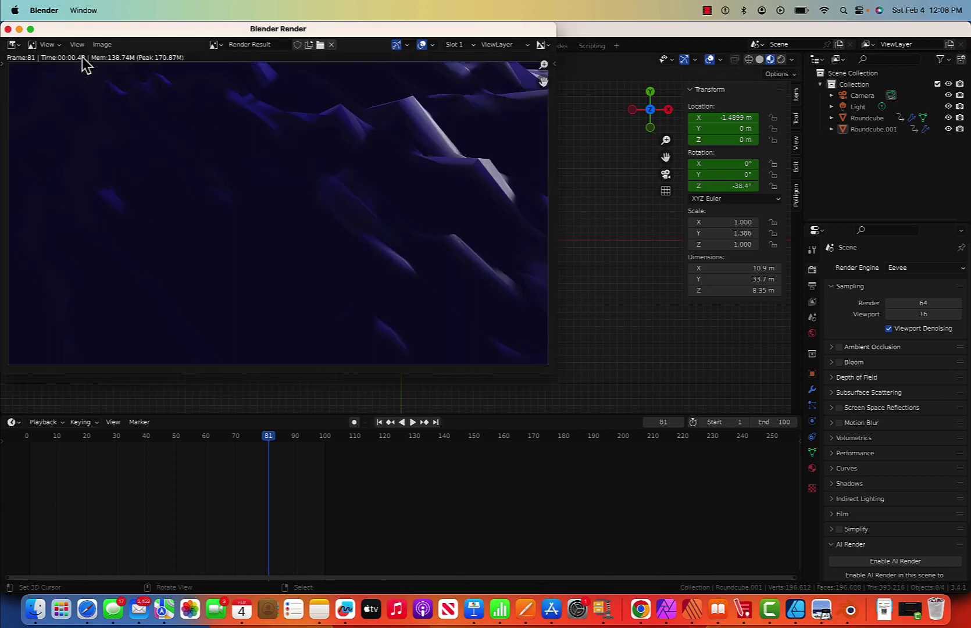
pyautogui.click(7, 29)
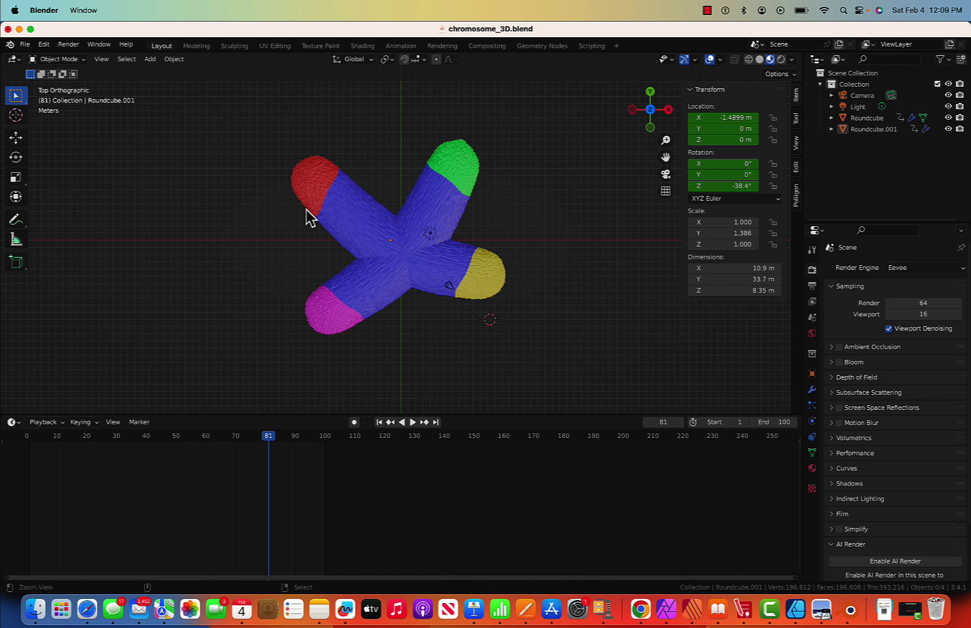
# Step: Align the camera to the current top view and play the animation to check the framing
pyautogui.press('KP_0')
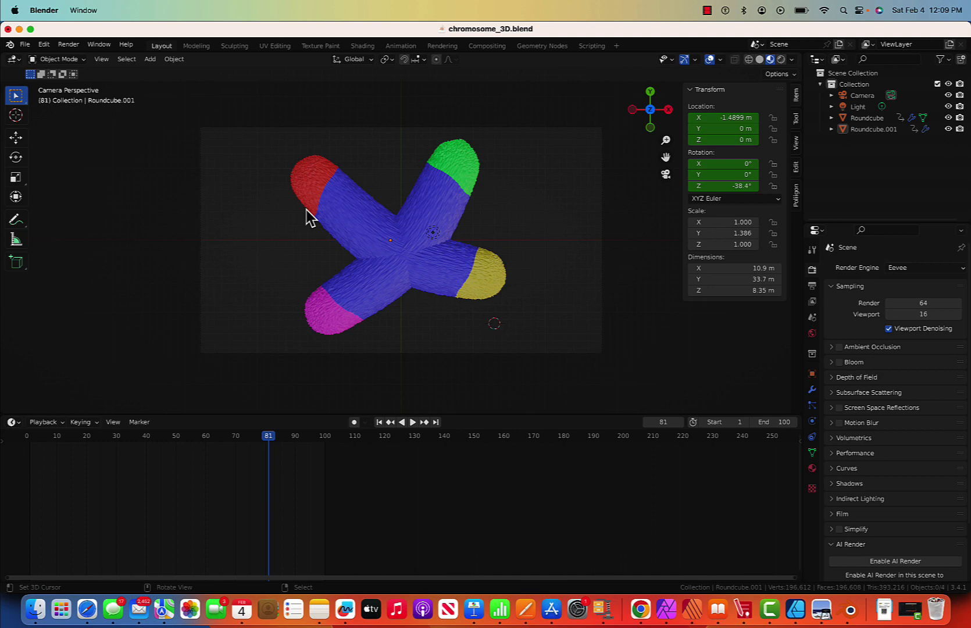
pyautogui.click(413, 422)
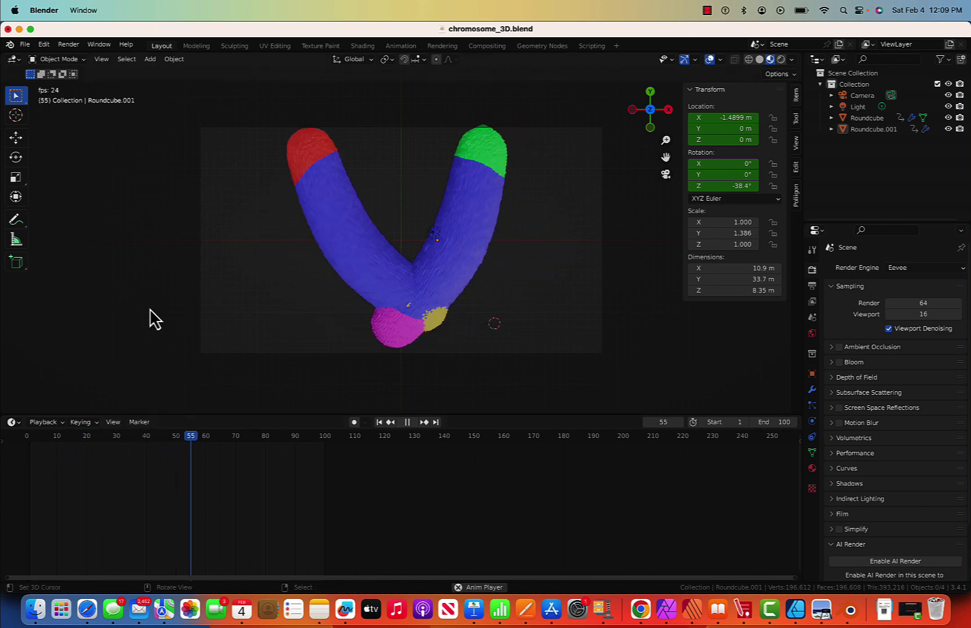
pyautogui.press('KP_0')
pyautogui.press('KP_0')
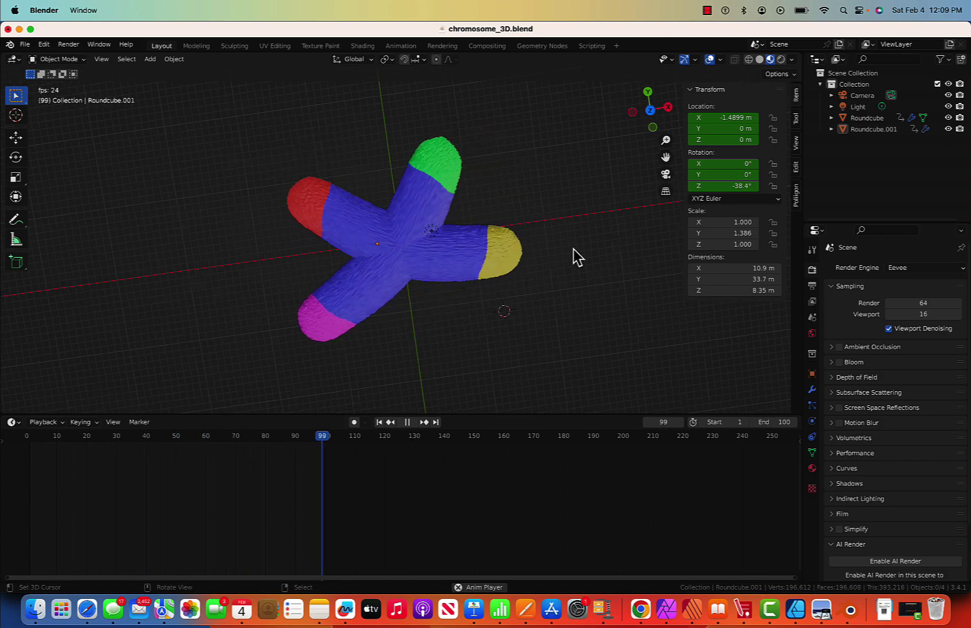
# Step: Return to the top view, realign the camera to it, and replay the animation to check that both capsules stay in frame
pyautogui.press('`')
pyautogui.click(568, 193)
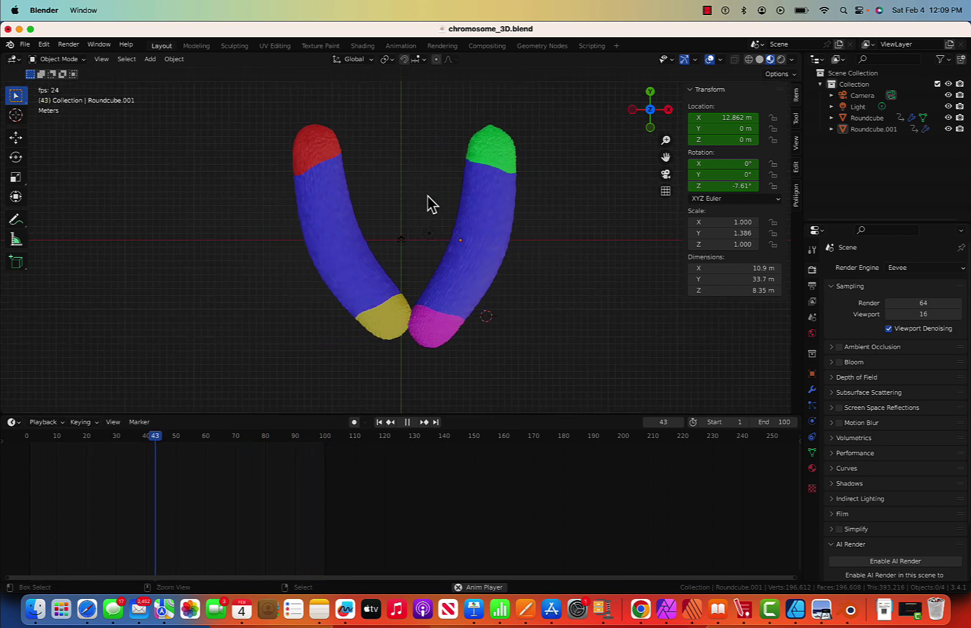
pyautogui.press('KP_0')
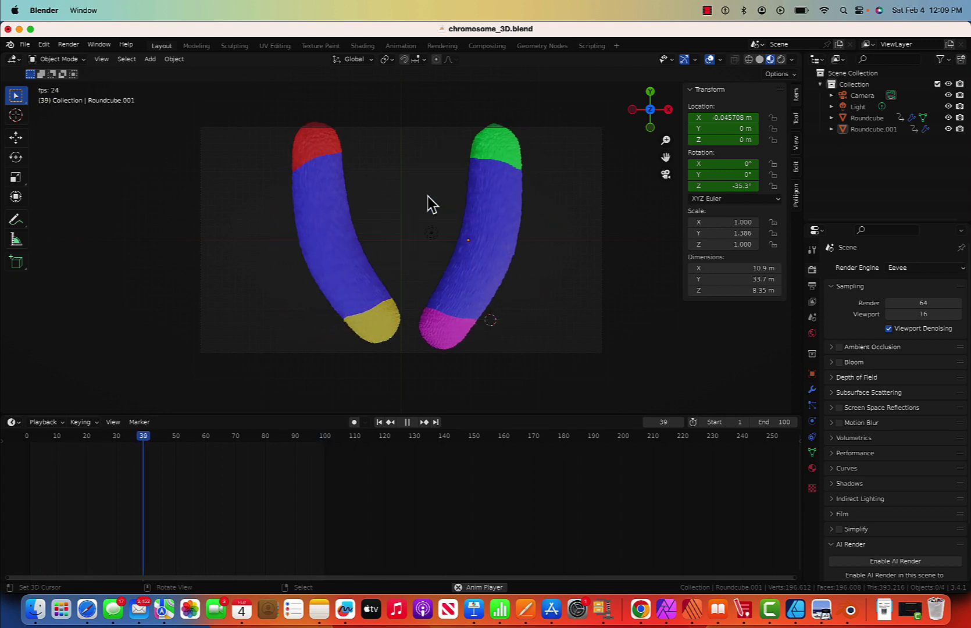
pyautogui.press('space')
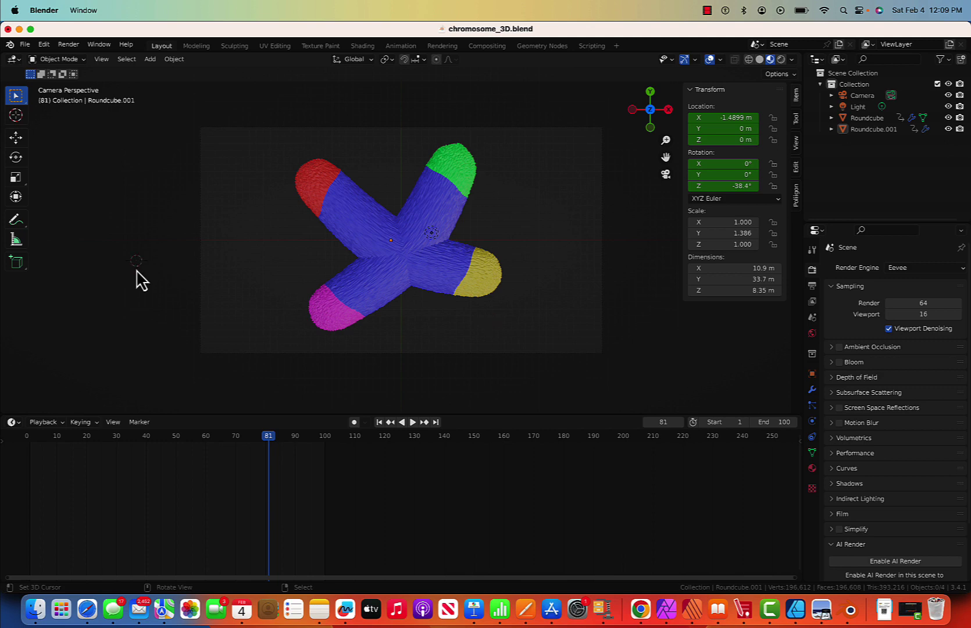
pyautogui.scroll(-2, 143, 280)
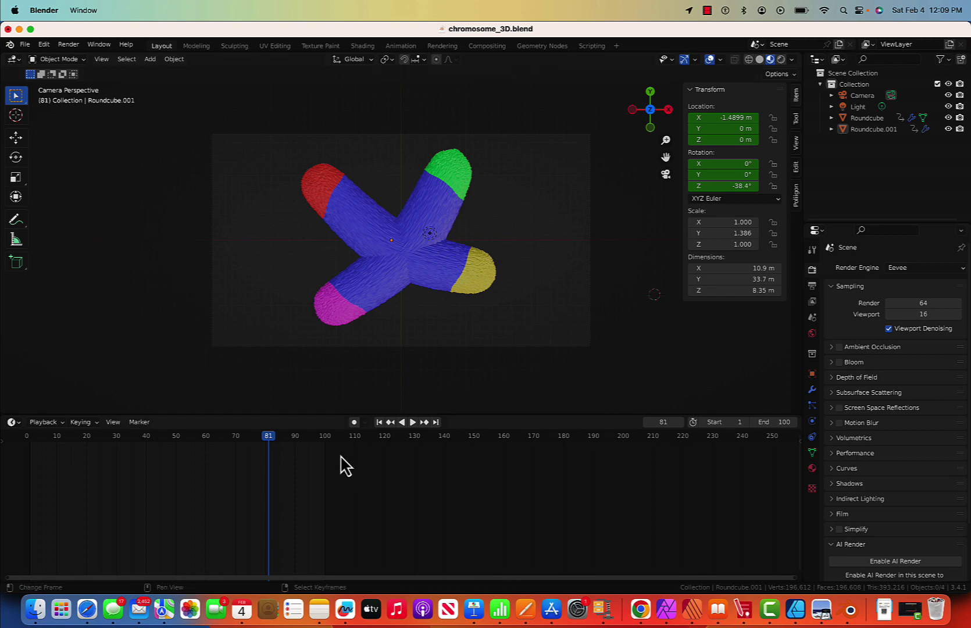
pyautogui.click(412, 422)
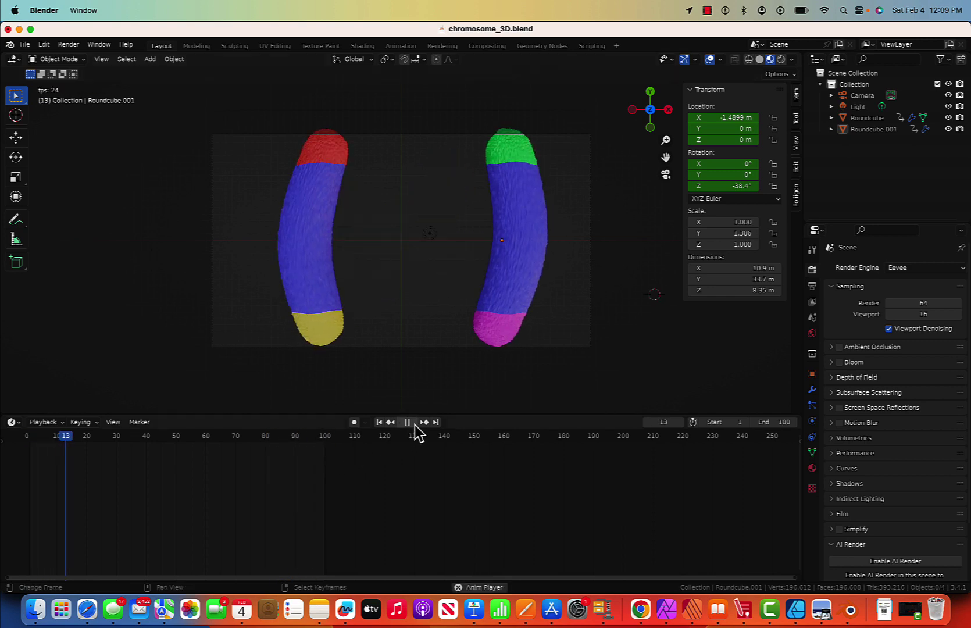
pyautogui.click(411, 423)
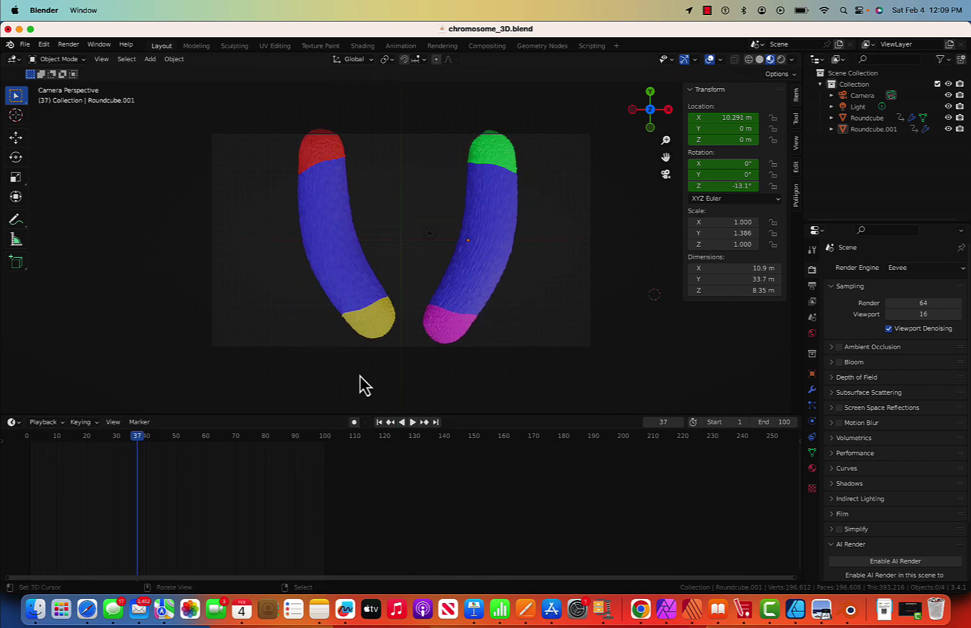
# Step: Align the camera to a slightly more distant top view, and play the animation briefly to check the wider framing
pyautogui.scroll(-8, 393, 394)
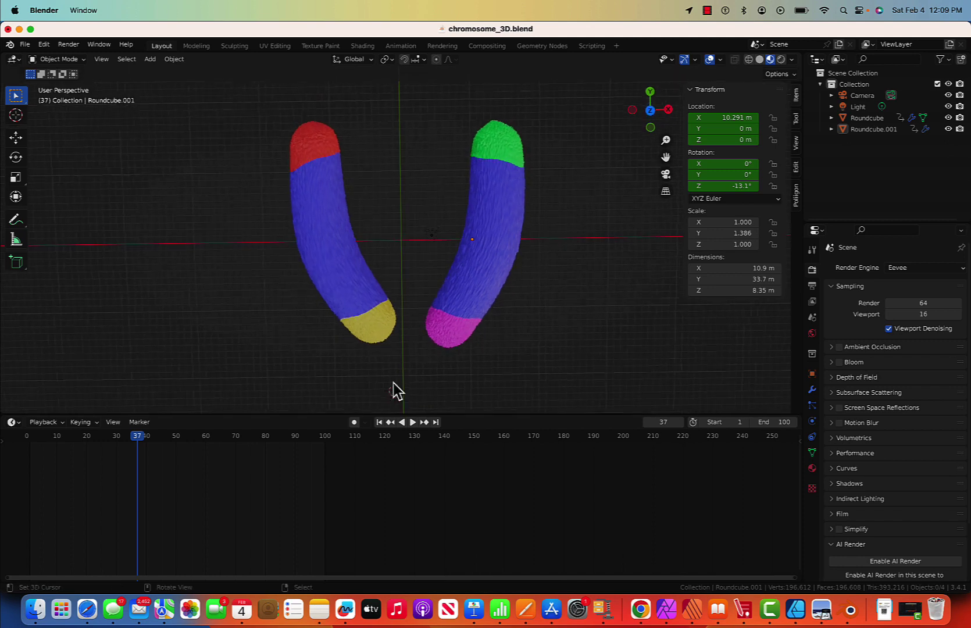
pyautogui.press('`')
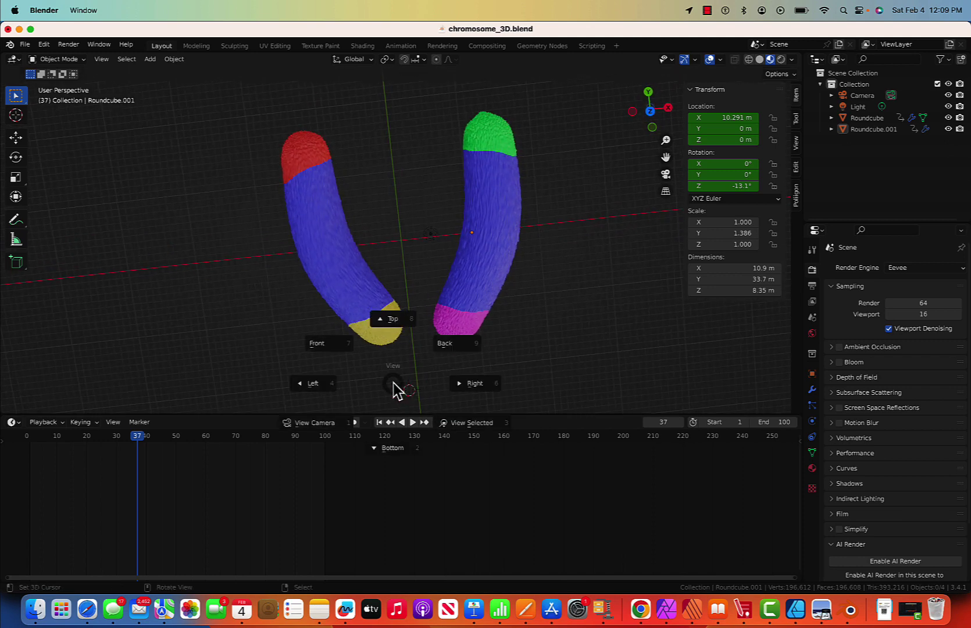
pyautogui.click(391, 319)
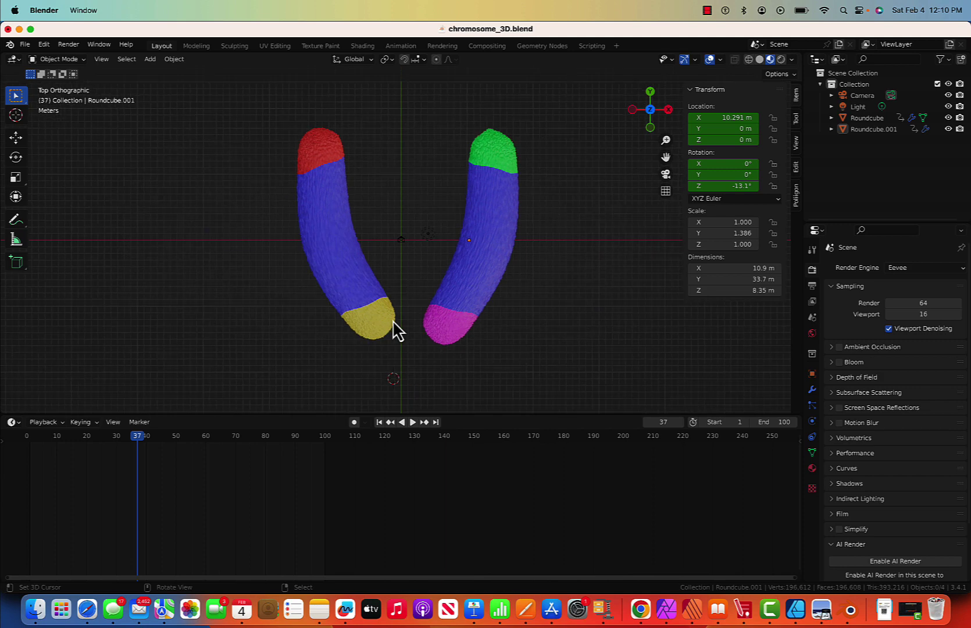
pyautogui.scroll(-1, 397, 327)
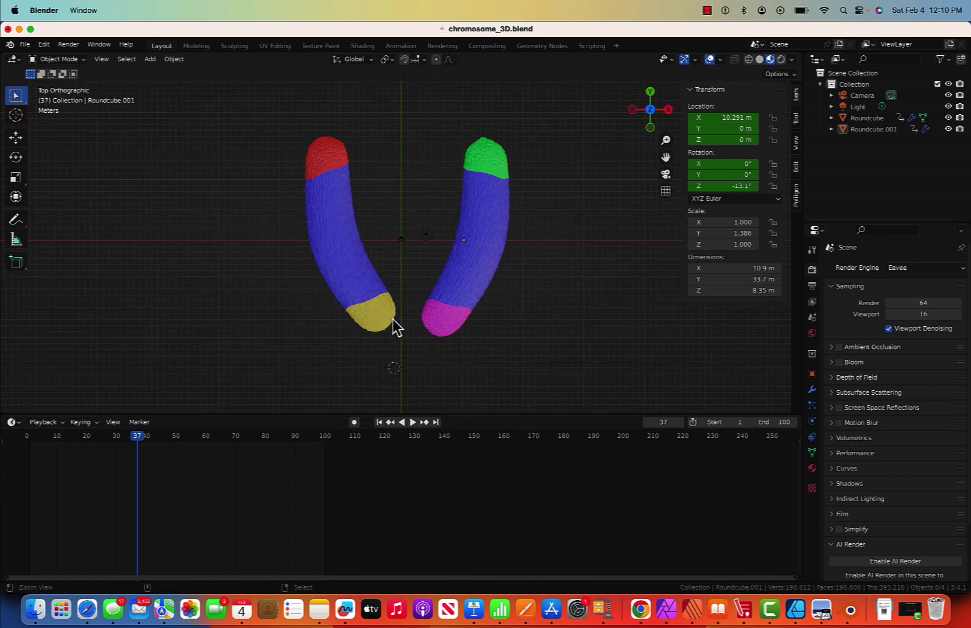
pyautogui.press('KP_0')
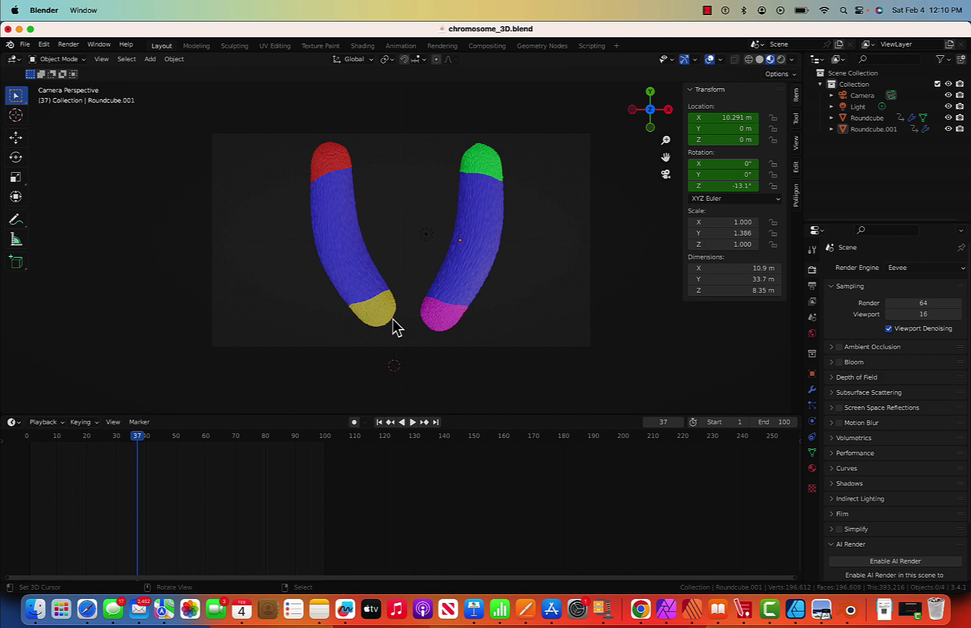
pyautogui.click(412, 422)
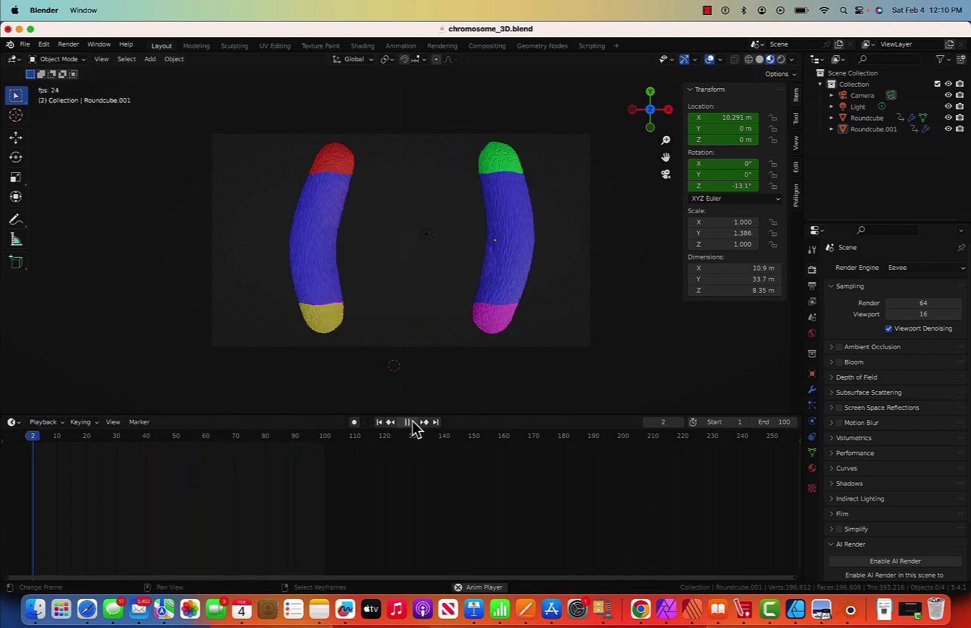
pyautogui.click(409, 422)
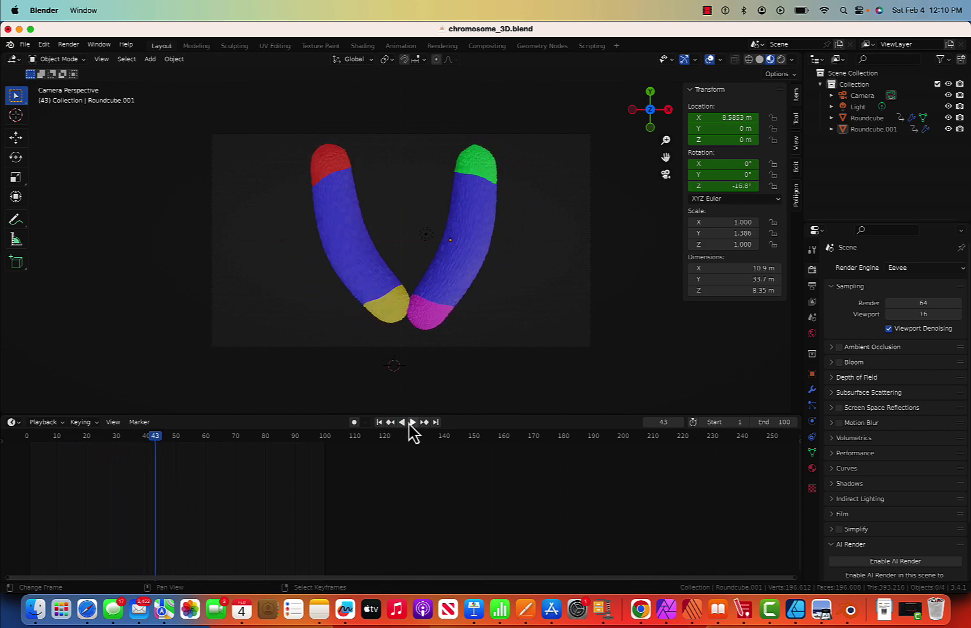
# Step: Render a still image of frame 43 to check the framing and lighting, and close the render window
pyautogui.click(70, 46)
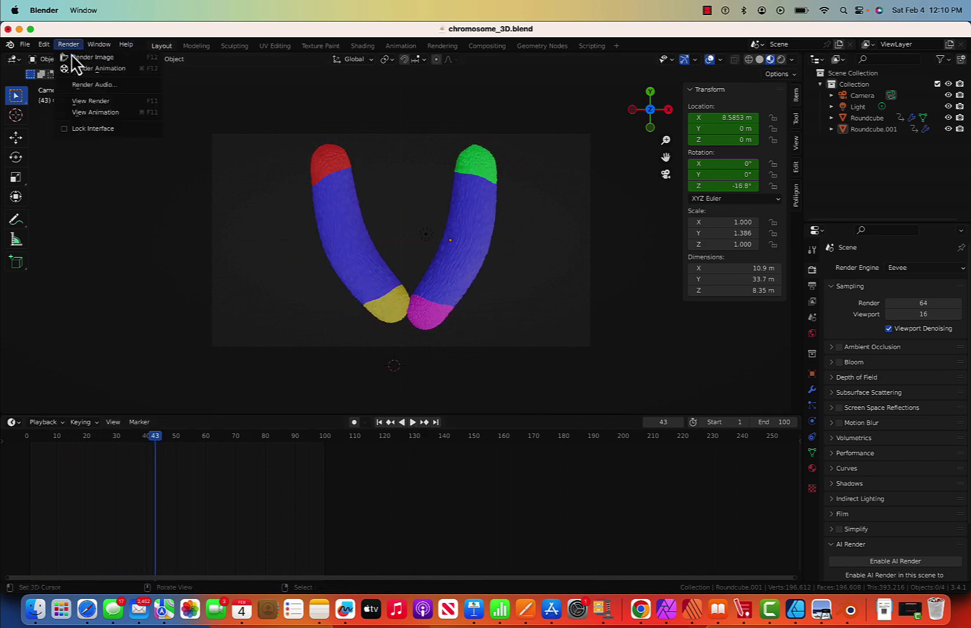
pyautogui.click(74, 58)
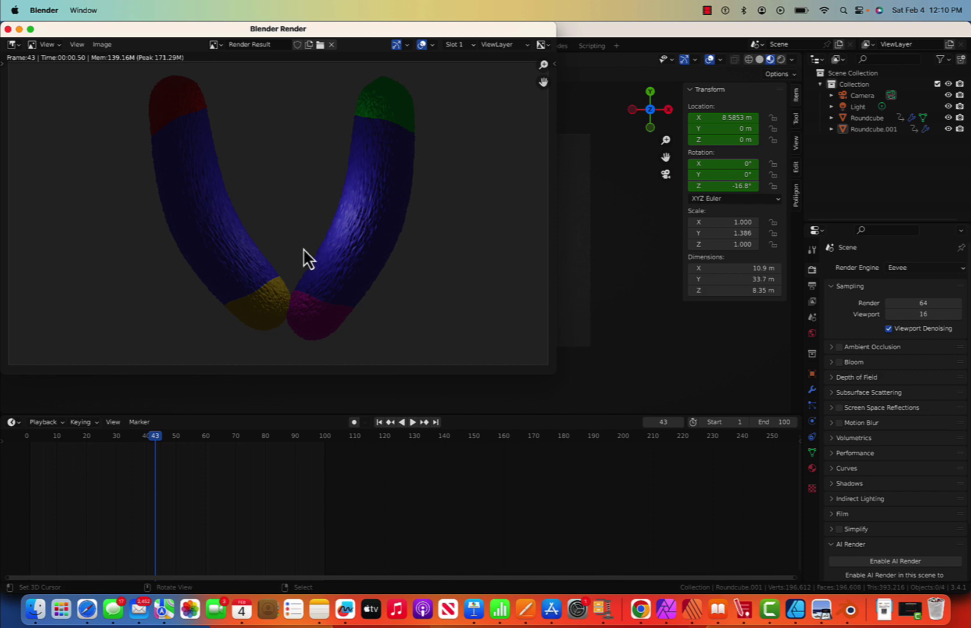
pyautogui.click(8, 29)
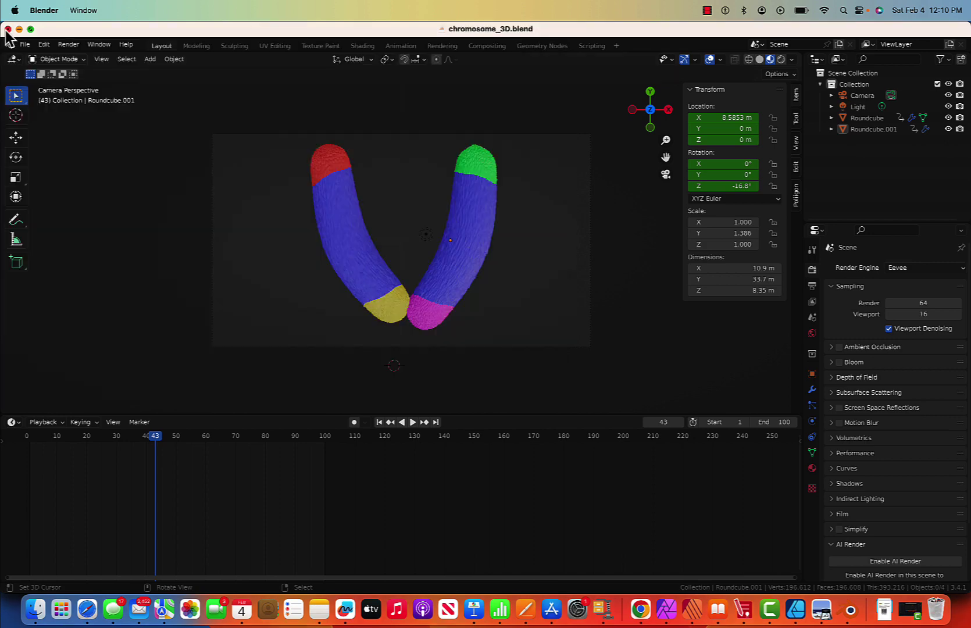
# Step: Select the point light between the two capsules and set its power to 5000 W
pyautogui.moveTo(468, 245); pyautogui.dragTo(475, 251, button='middle')
pyautogui.moveTo(559, 267); pyautogui.dragTo(559, 265, button='middle')
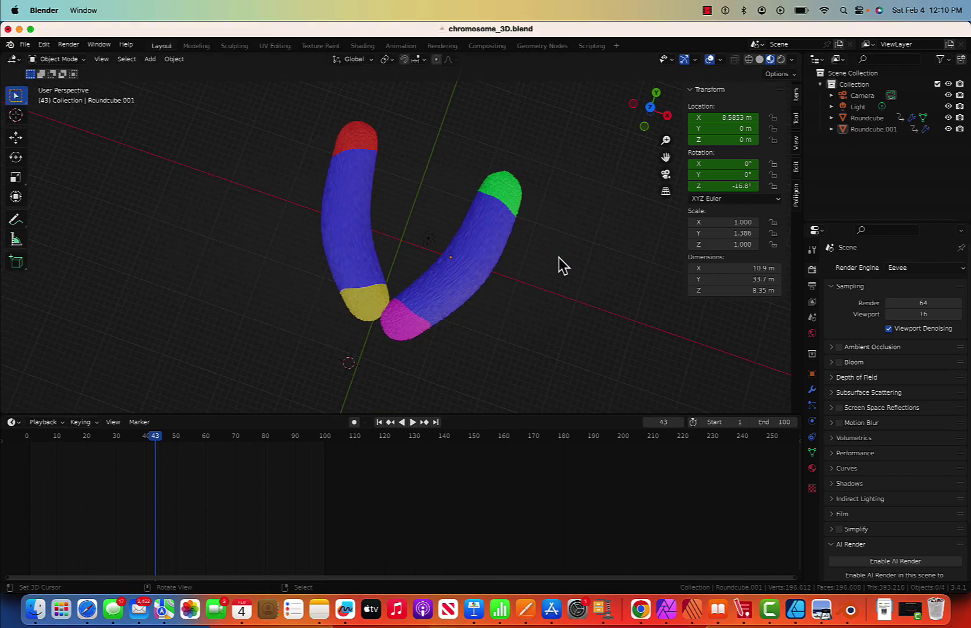
pyautogui.press('`')
pyautogui.click(555, 197)
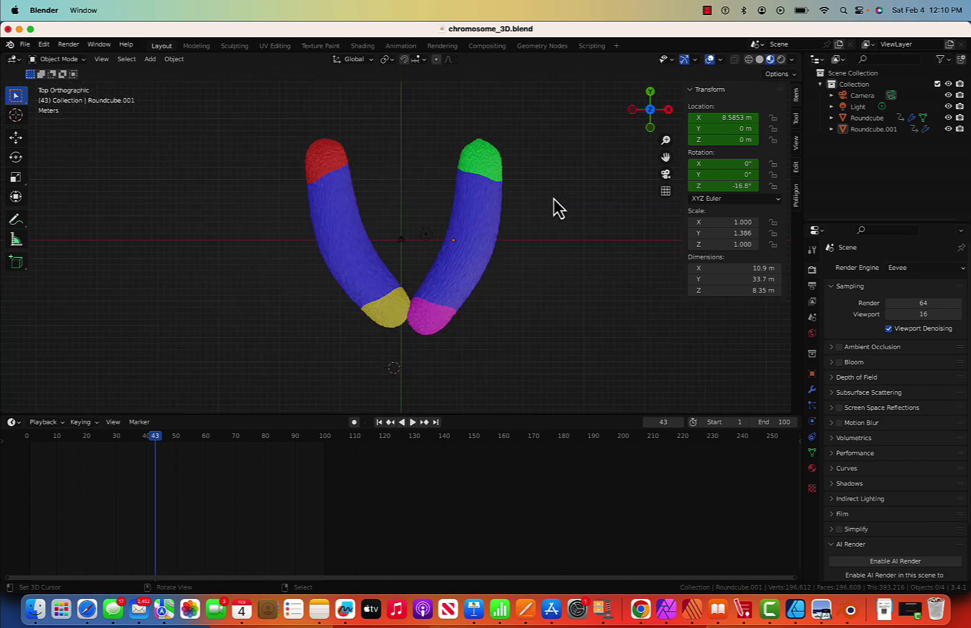
pyautogui.keyDown('shift'); pyautogui.rightClick(425, 237); pyautogui.keyUp('shift')
pyautogui.click(425, 236)
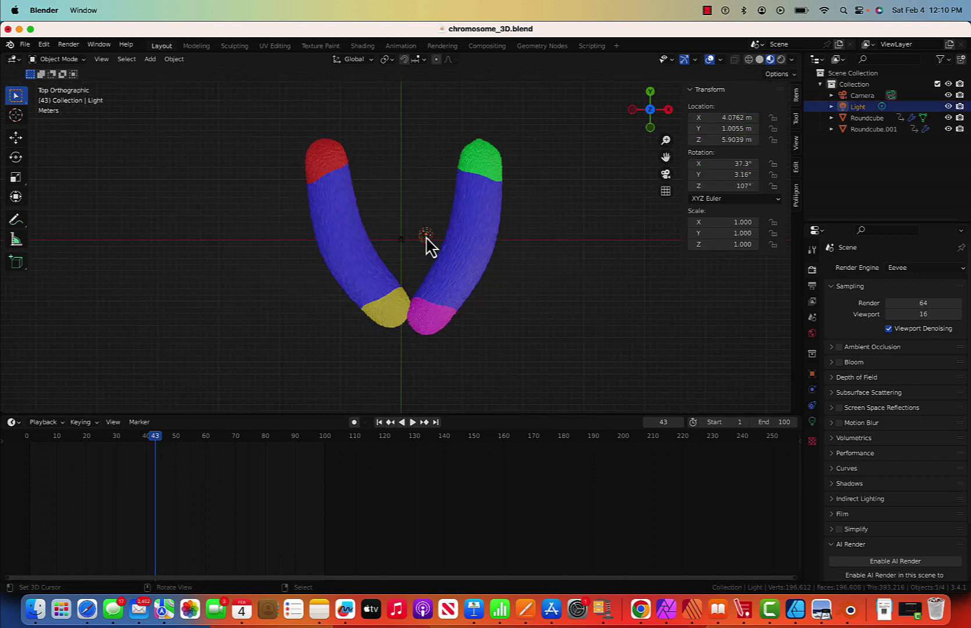
pyautogui.click(813, 421)
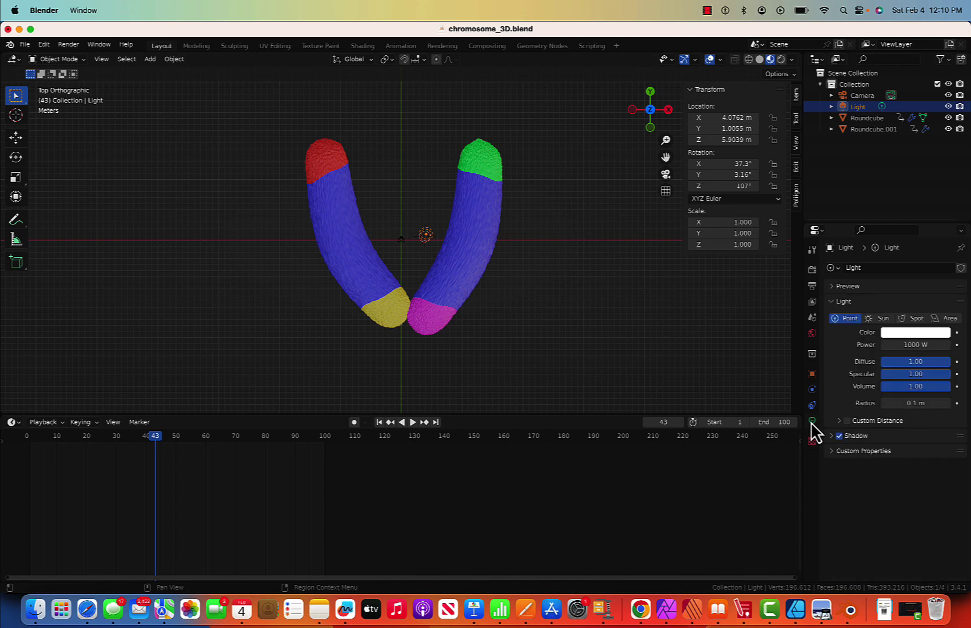
pyautogui.click(883, 346)
pyautogui.click(887, 345)
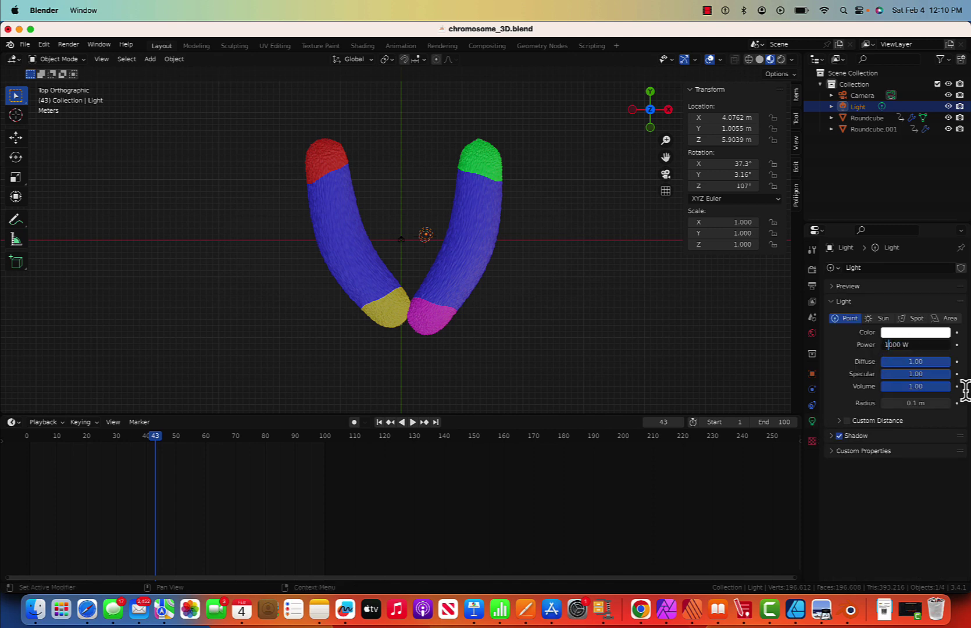
pyautogui.press('BackSpace')
pyautogui.press('Return')
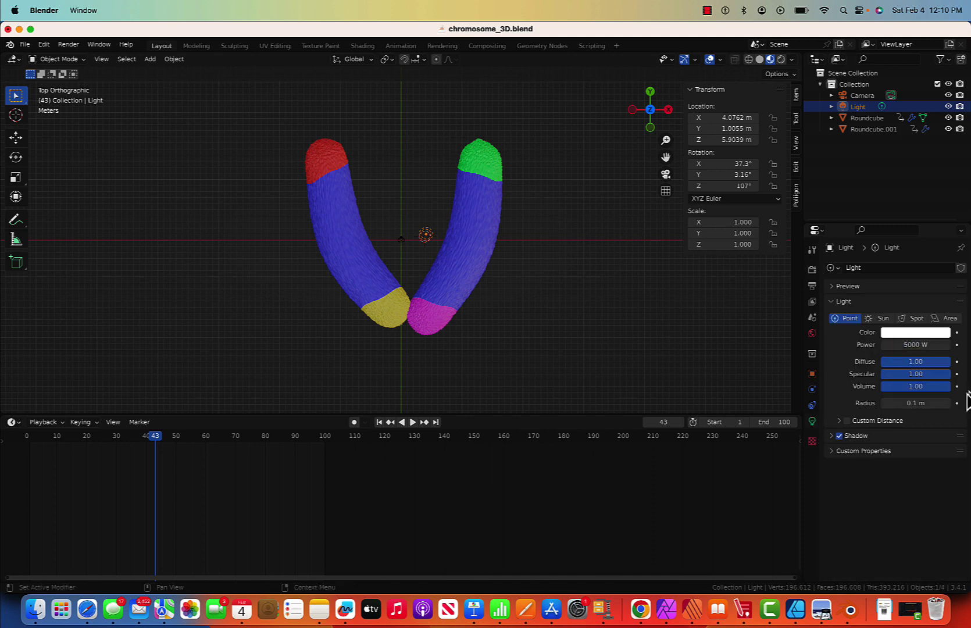
pyautogui.scroll(-5, 567, 343)
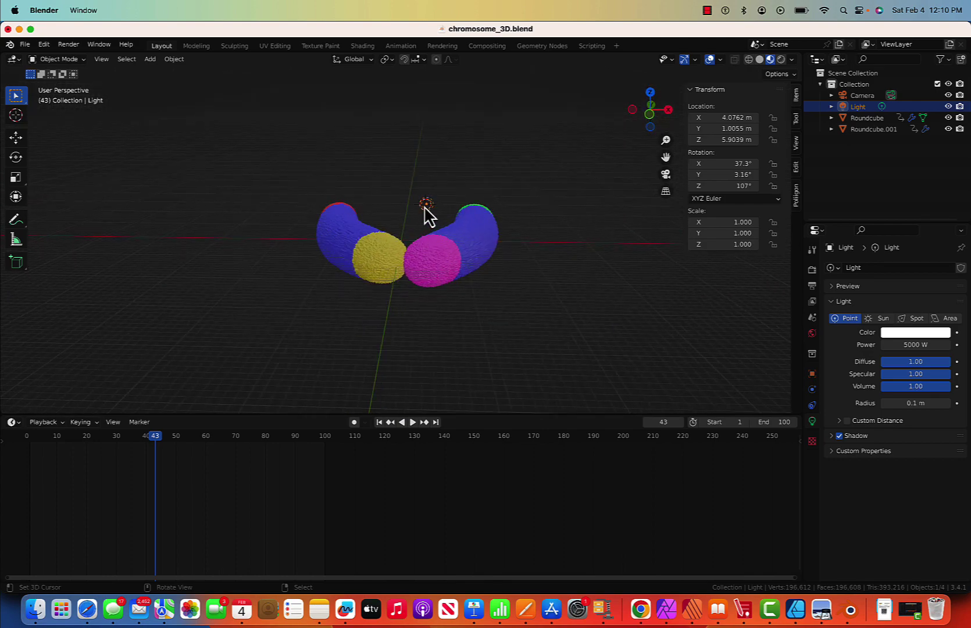
# Step: Raise the point light about 6.6 m along the Z axis, above the two capsules
pyautogui.press('g')
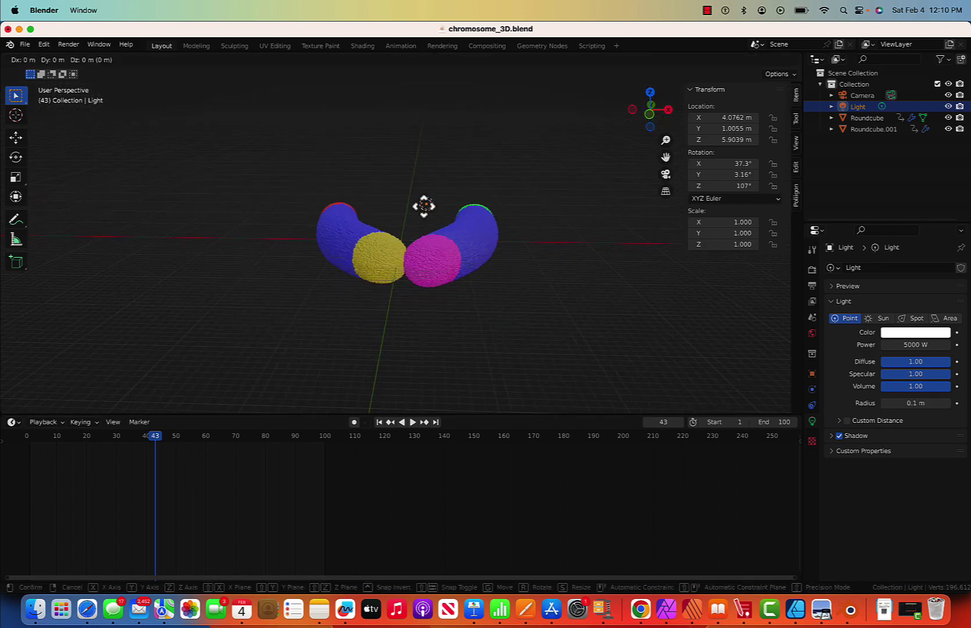
pyautogui.press('z')
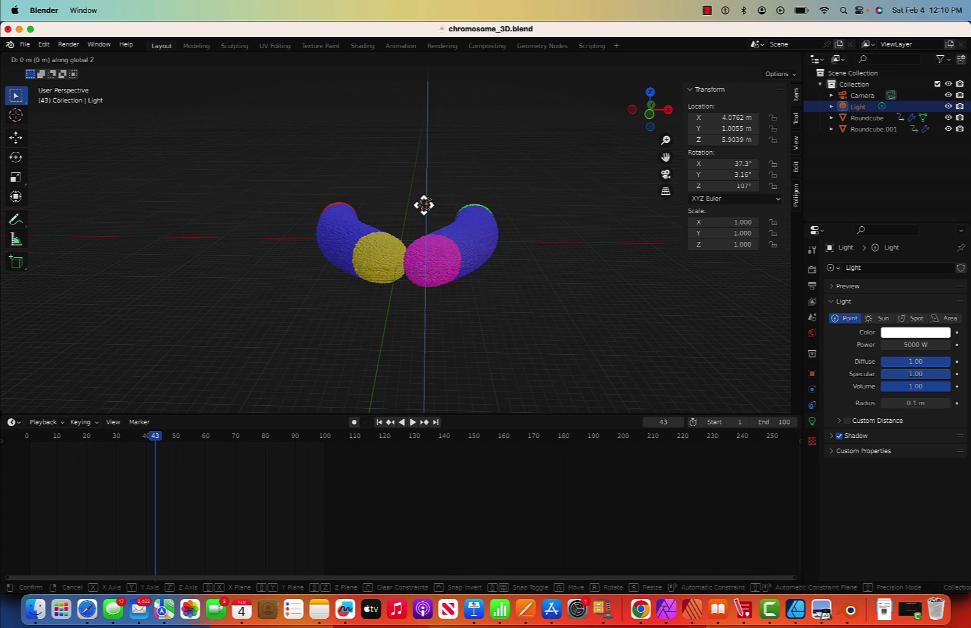
pyautogui.click(426, 168)
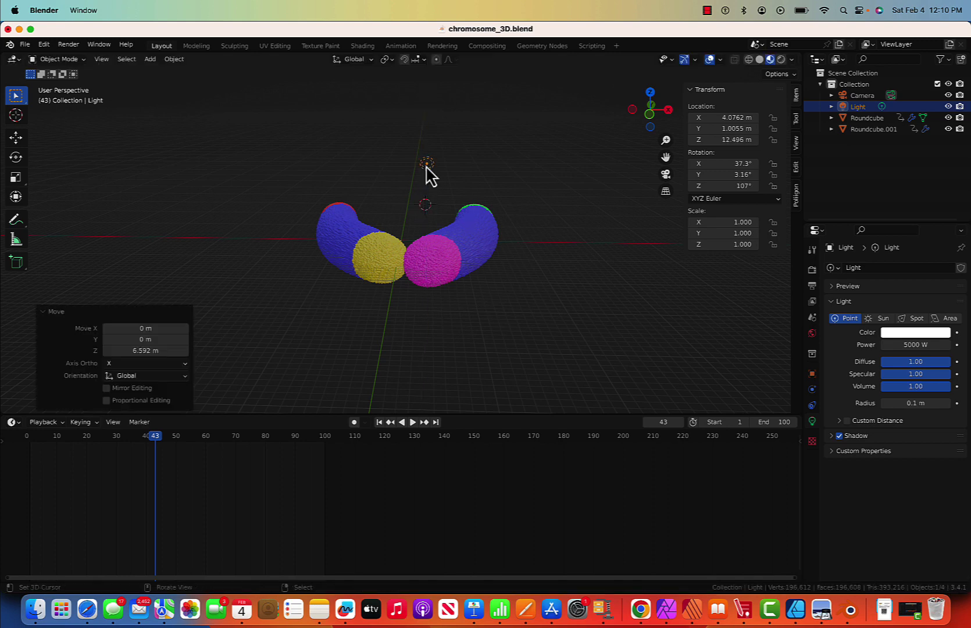
# Step: Duplicate the raised light twice along the X axis, placing one copy about -15.2 m and the other about 9.9 m from it
pyautogui.hotkey('shift', 'd')
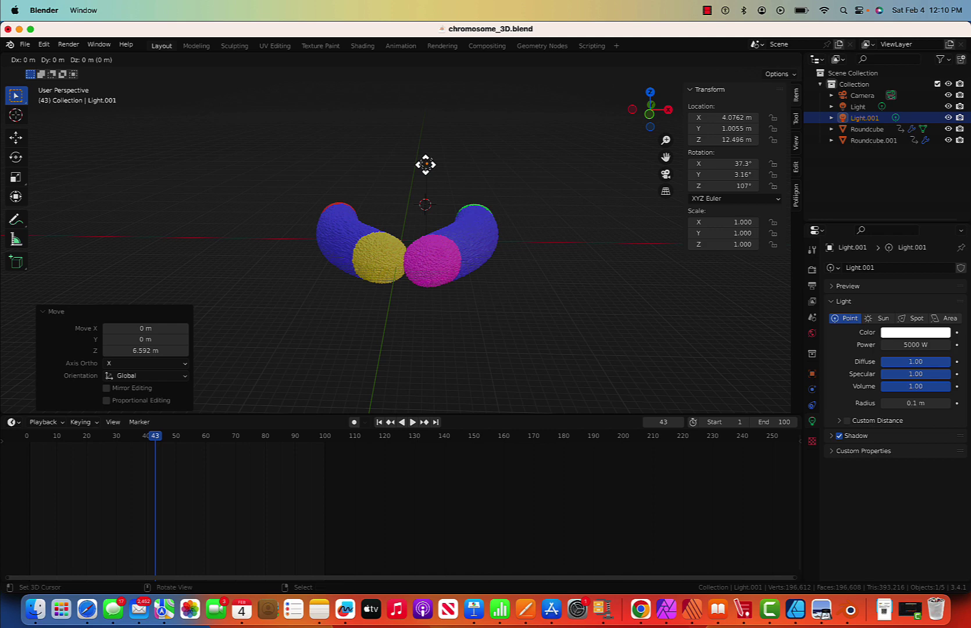
pyautogui.press('x')
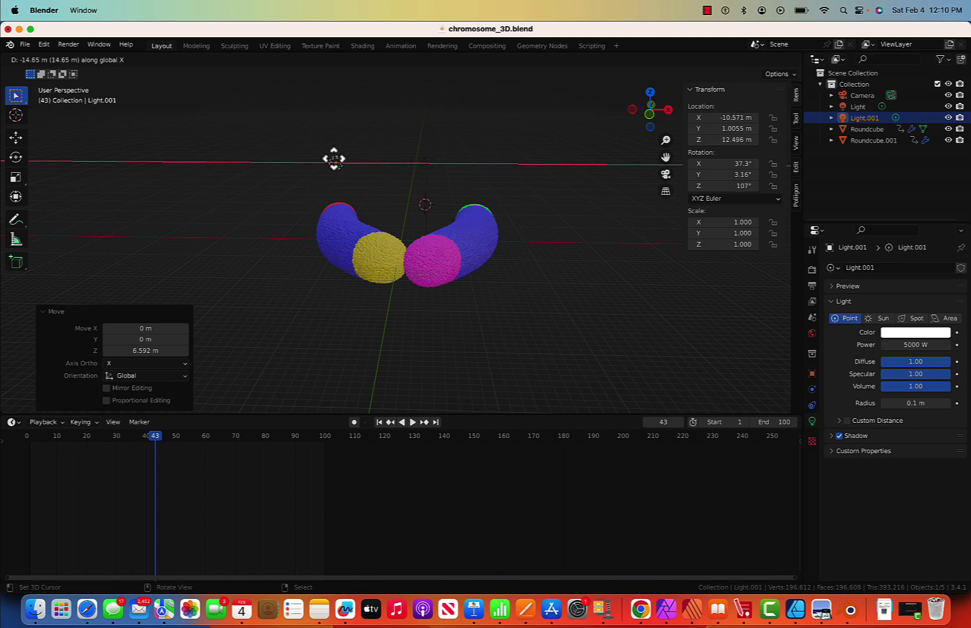
pyautogui.click(332, 162)
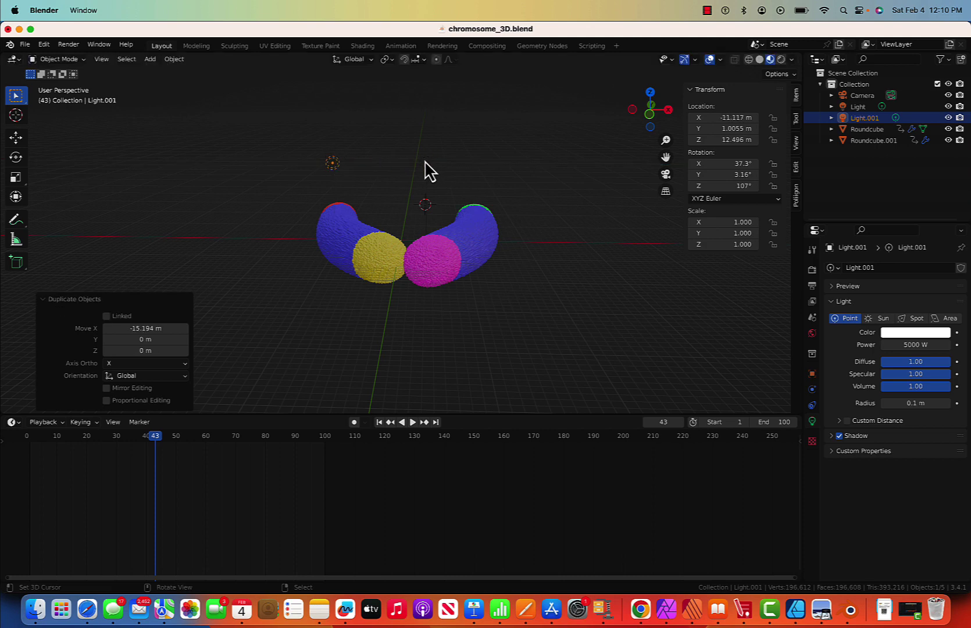
pyautogui.click(425, 162)
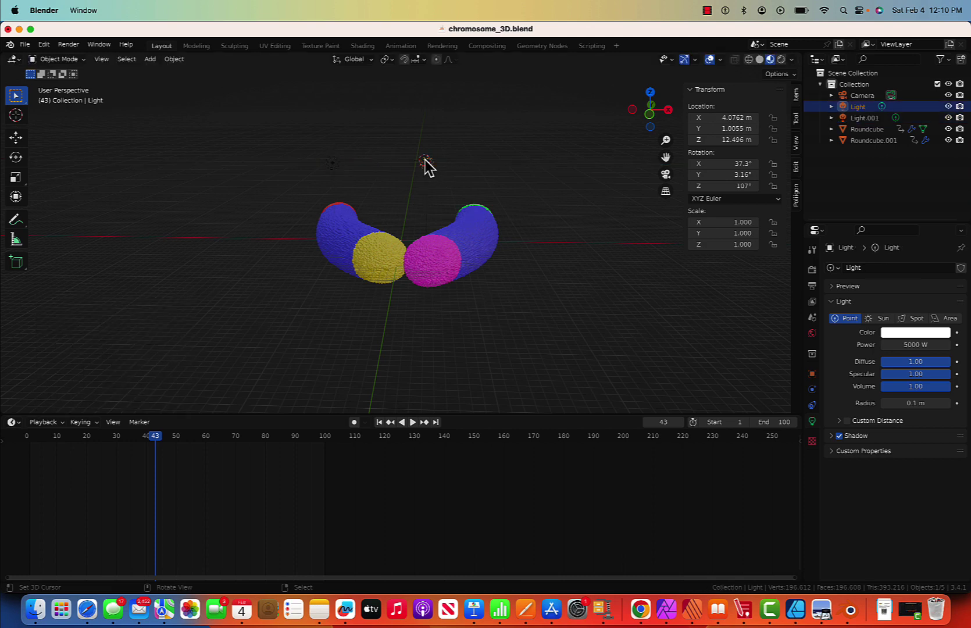
pyautogui.hotkey('shift', 'd')
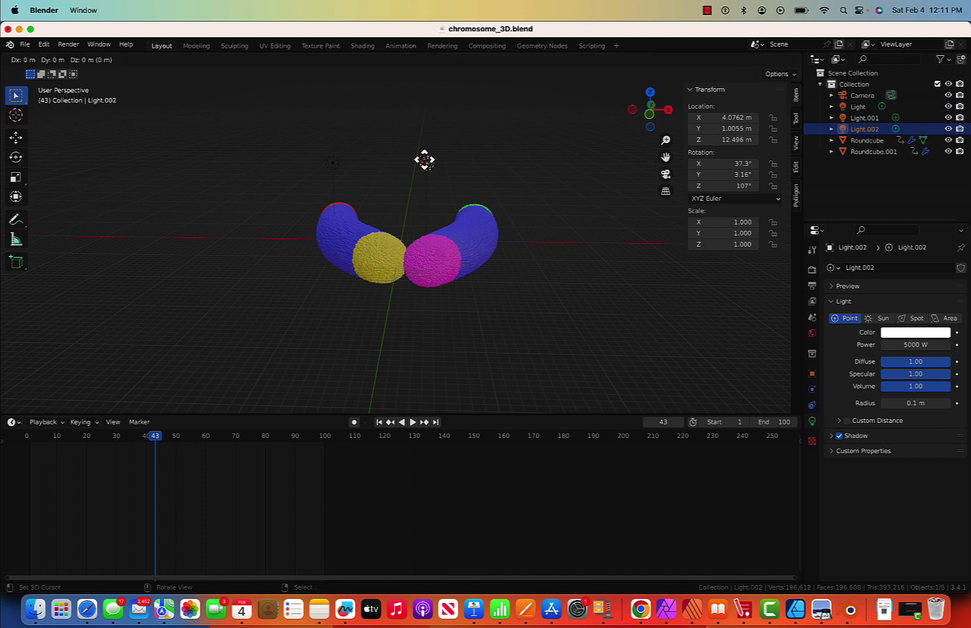
pyautogui.press('x')
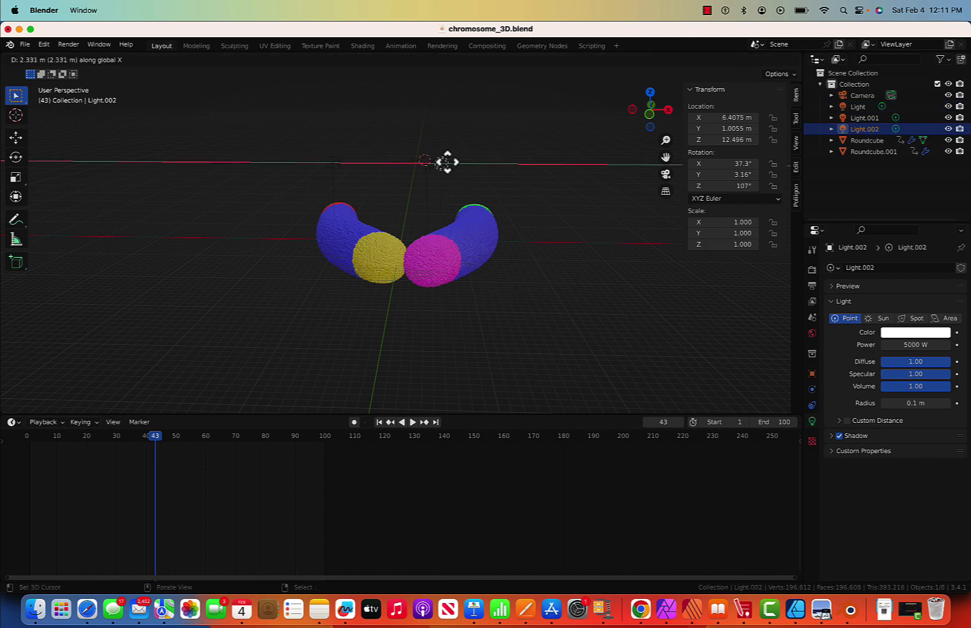
pyautogui.click(487, 163)
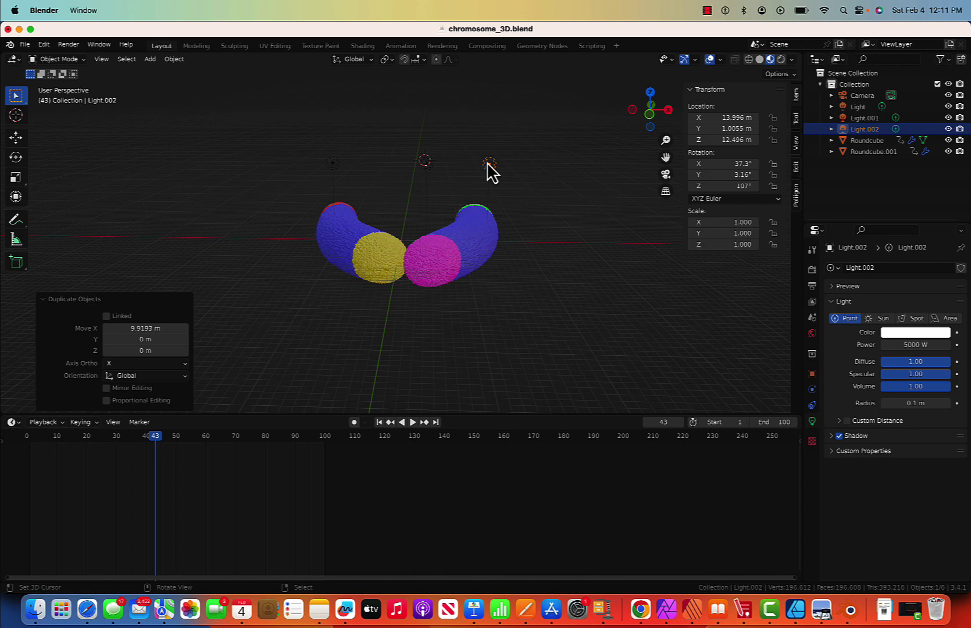
# Step: Check the three-light setup from the top with rendered shading and in a still render of frame 43, and close the render window
pyautogui.press('`')
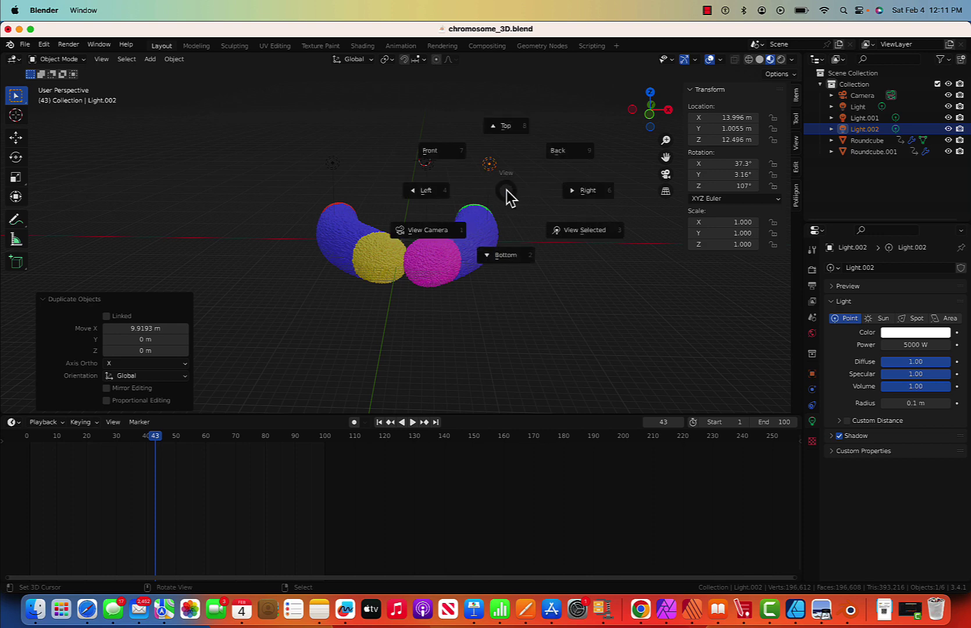
pyautogui.click(501, 130)
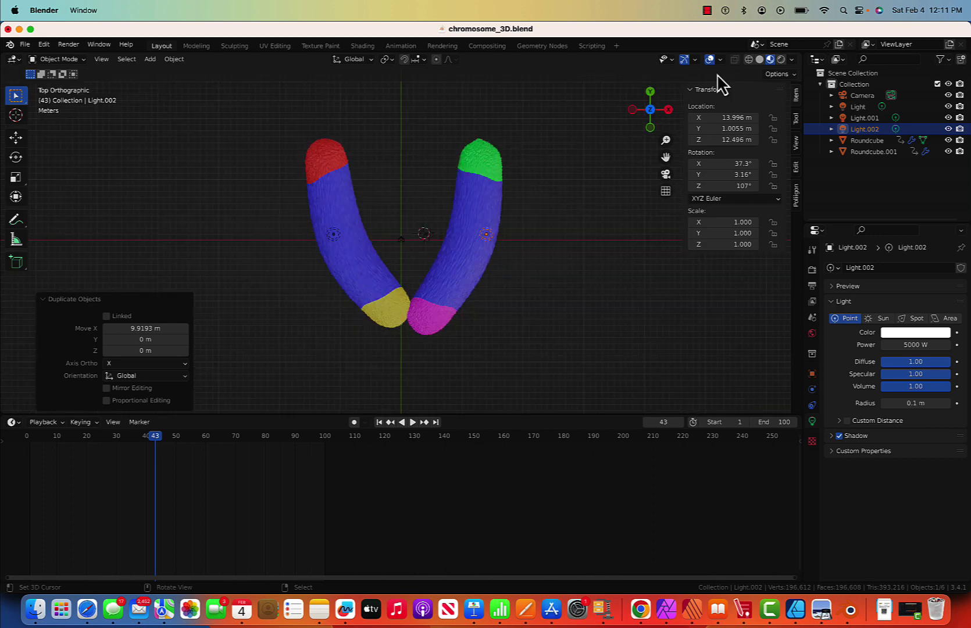
pyautogui.click(781, 59)
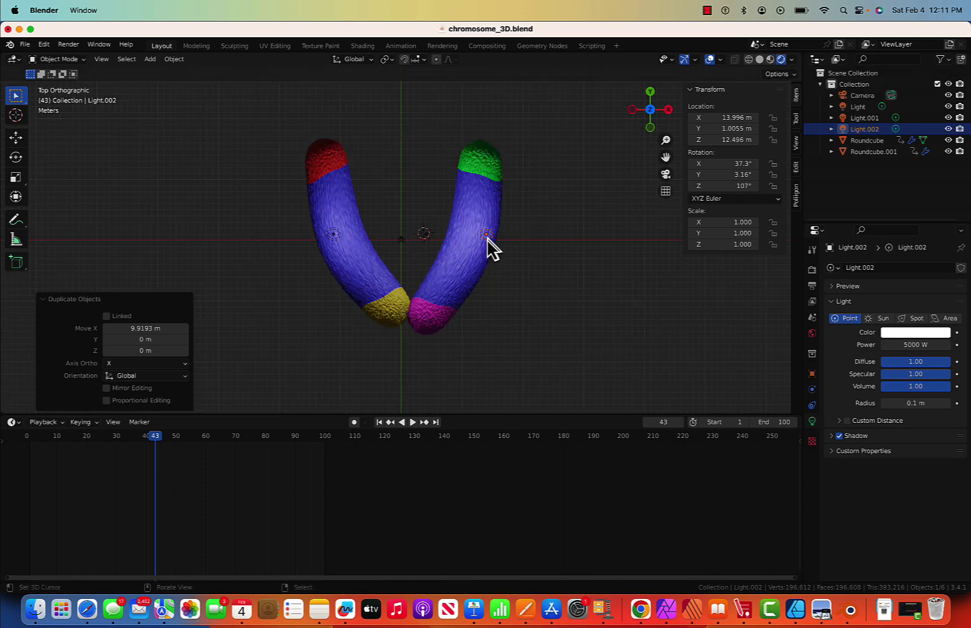
pyautogui.click(68, 44)
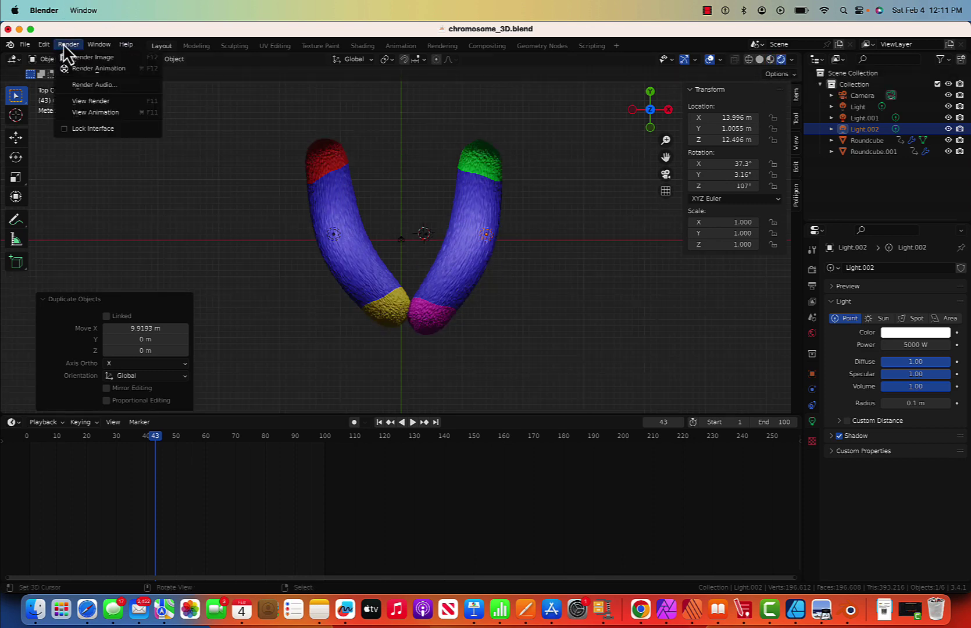
pyautogui.click(80, 59)
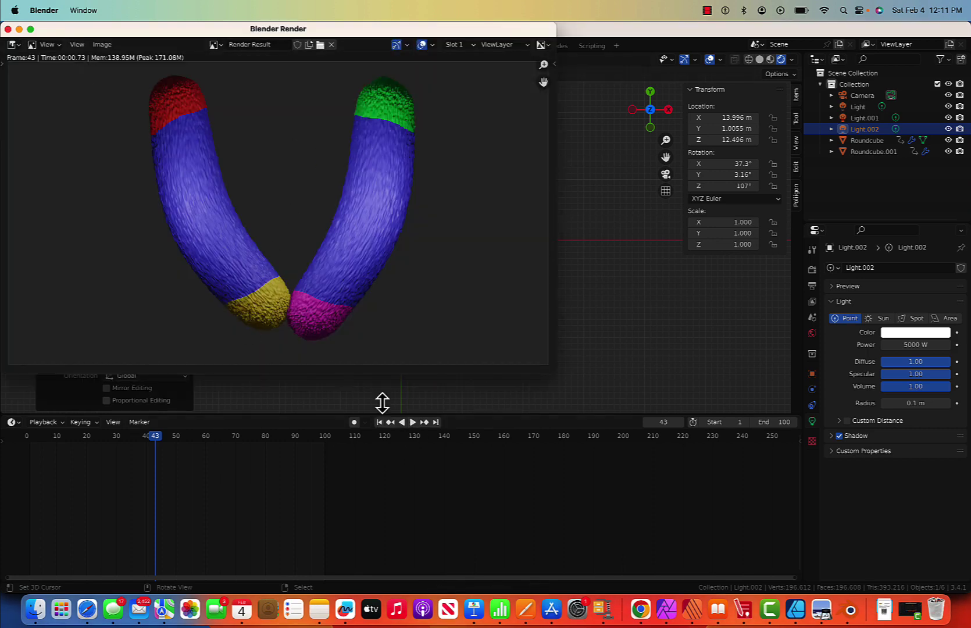
pyautogui.click(8, 29)
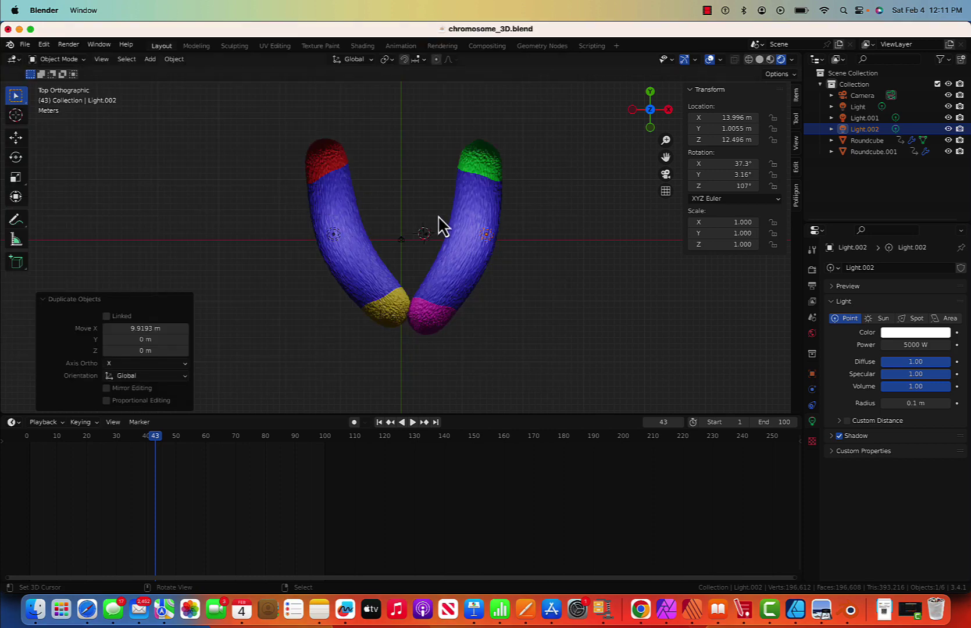
# Step: Play the animation briefly to check the lighting, and render the full animation to video
pyautogui.click(413, 422)
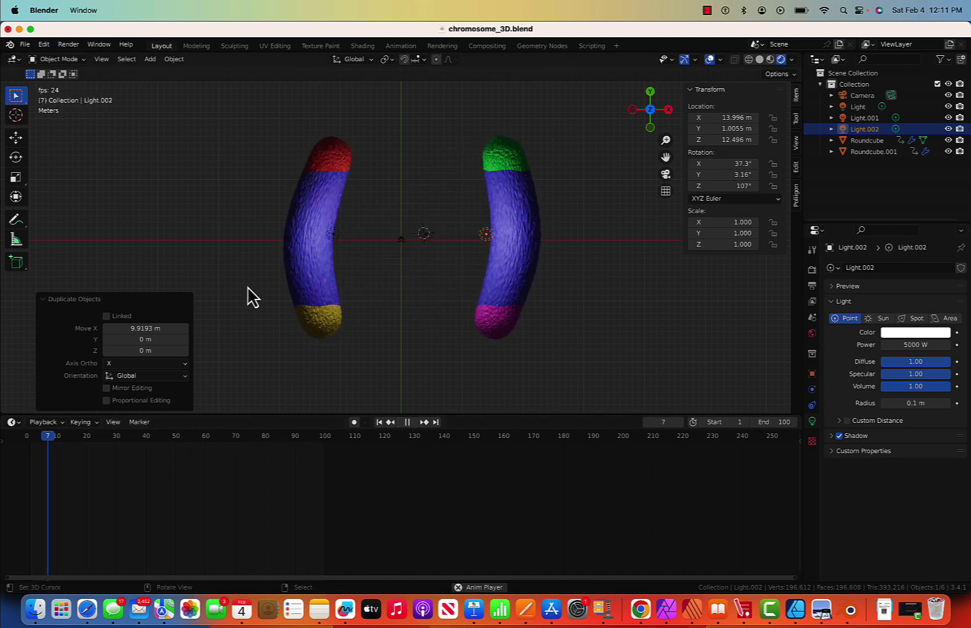
pyautogui.click(407, 421)
pyautogui.click(70, 46)
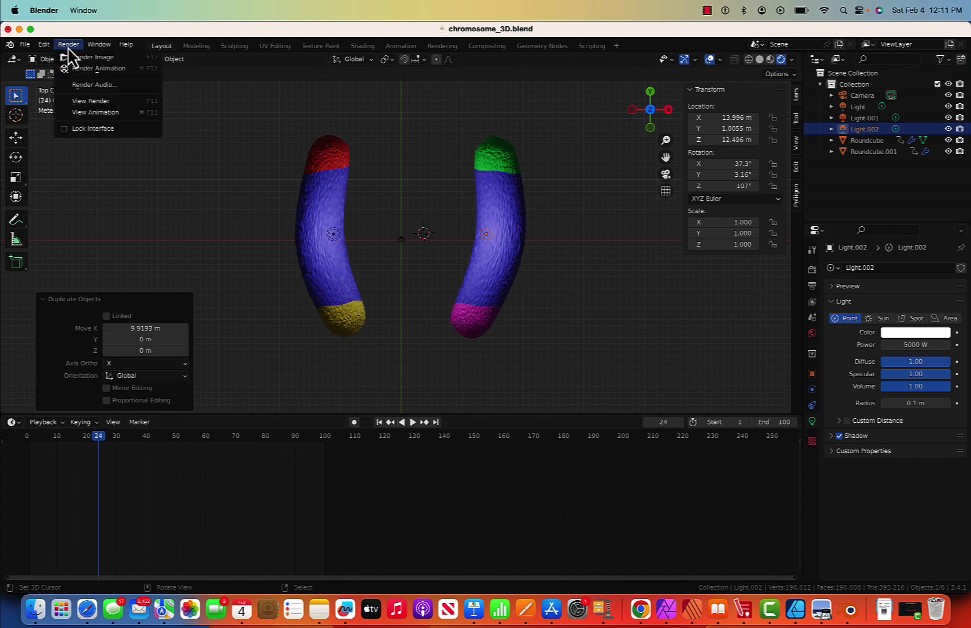
pyautogui.click(83, 68)
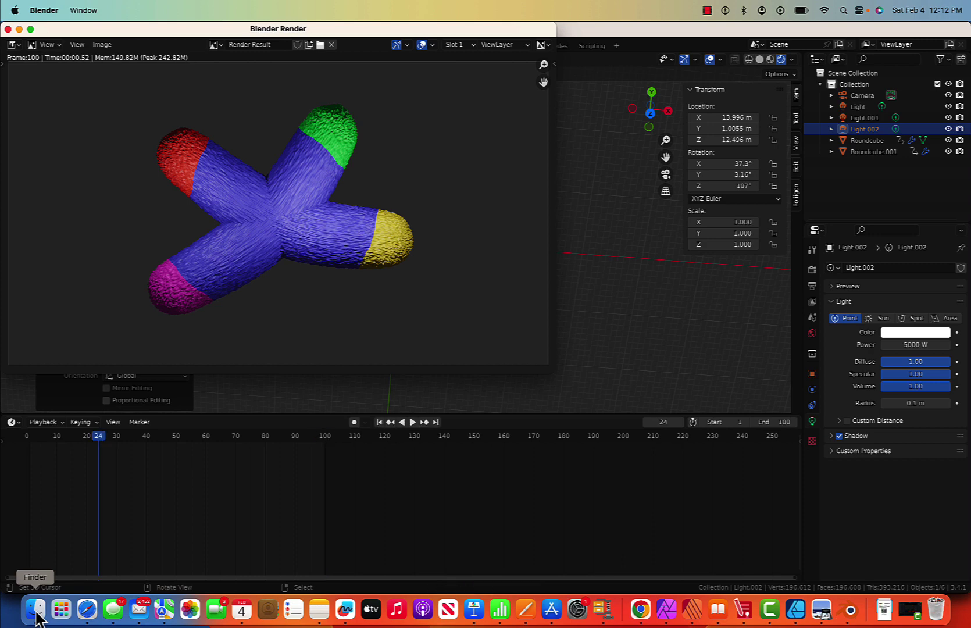
# Step: Switch to Finder, open 0001-0100.mkv from the Desktop, play it in VLC media player, and return to Blender
pyautogui.click(35, 609)
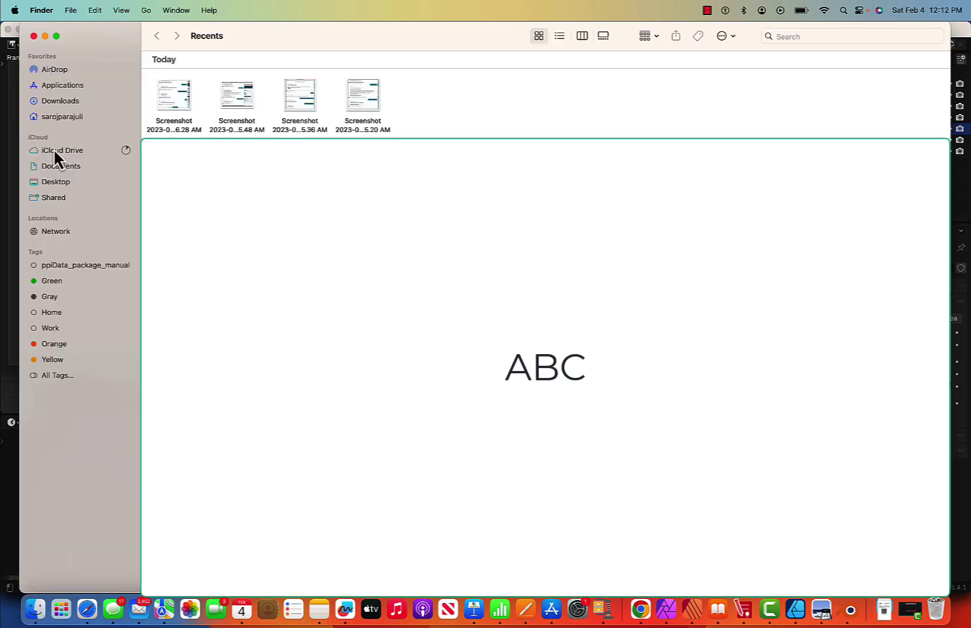
pyautogui.click(62, 181)
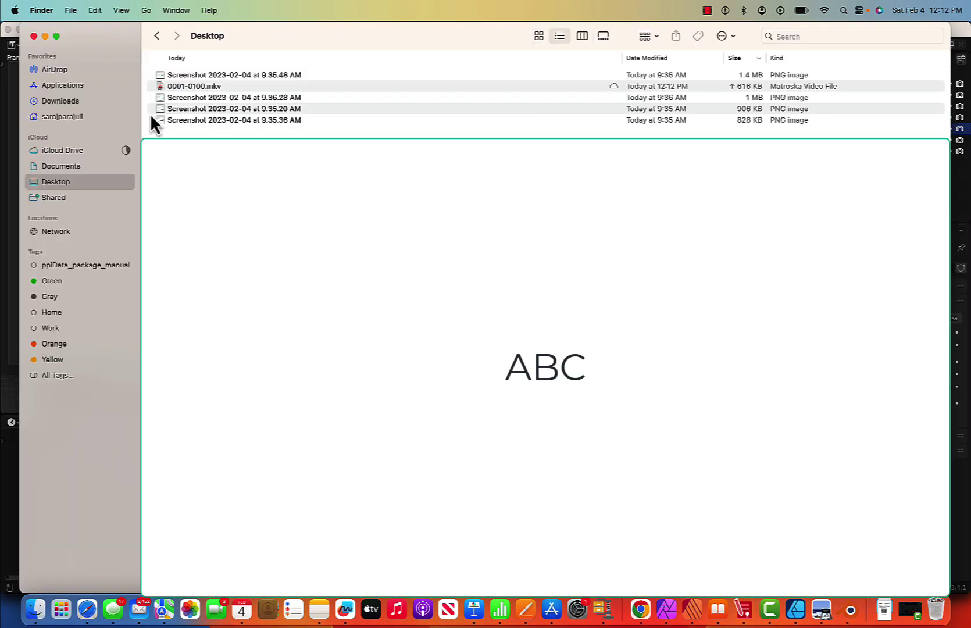
pyautogui.click(190, 86)
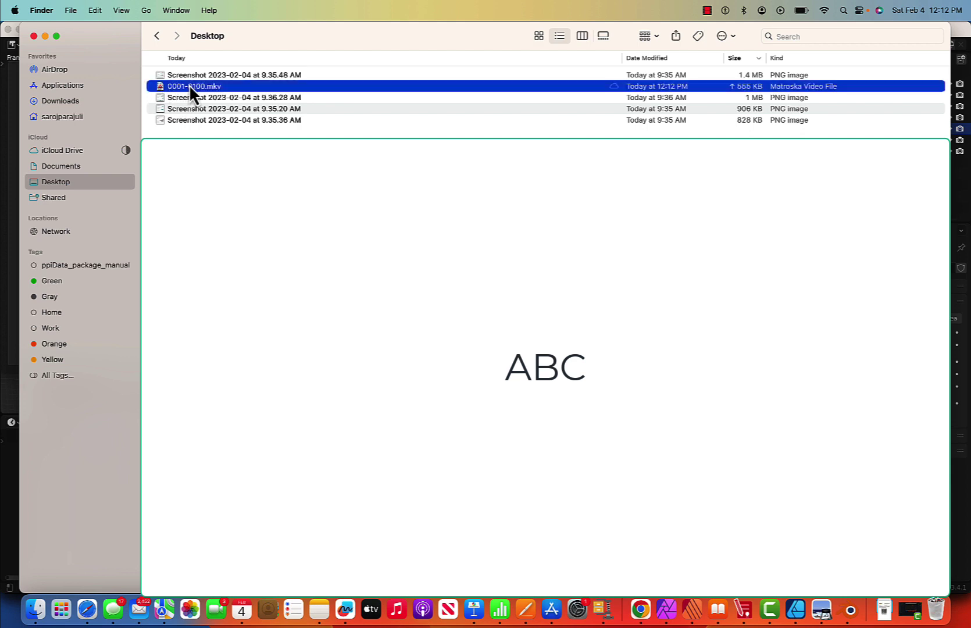
pyautogui.doubleClick(190, 87)
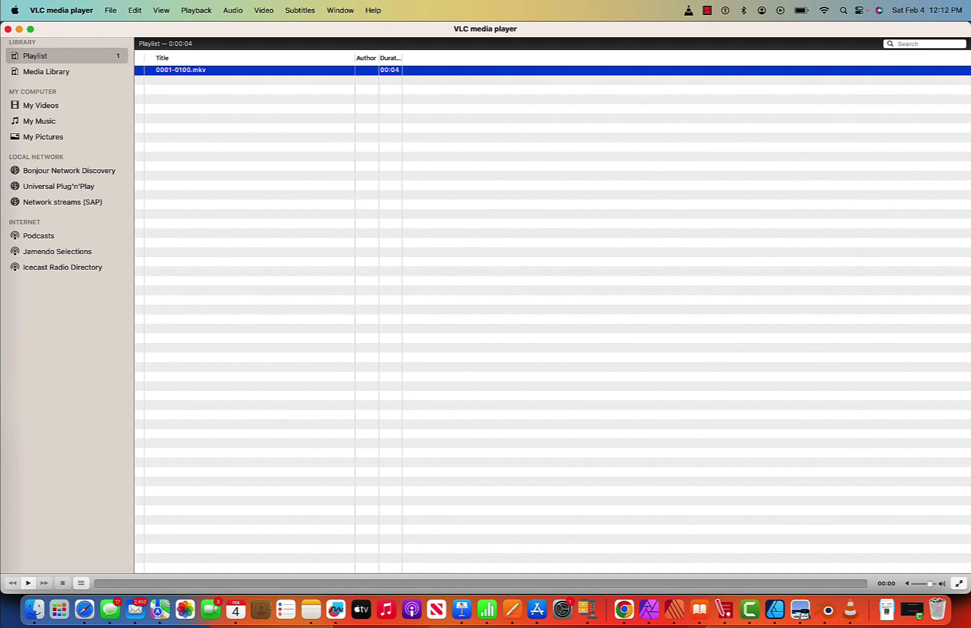
pyautogui.doubleClick(165, 72)
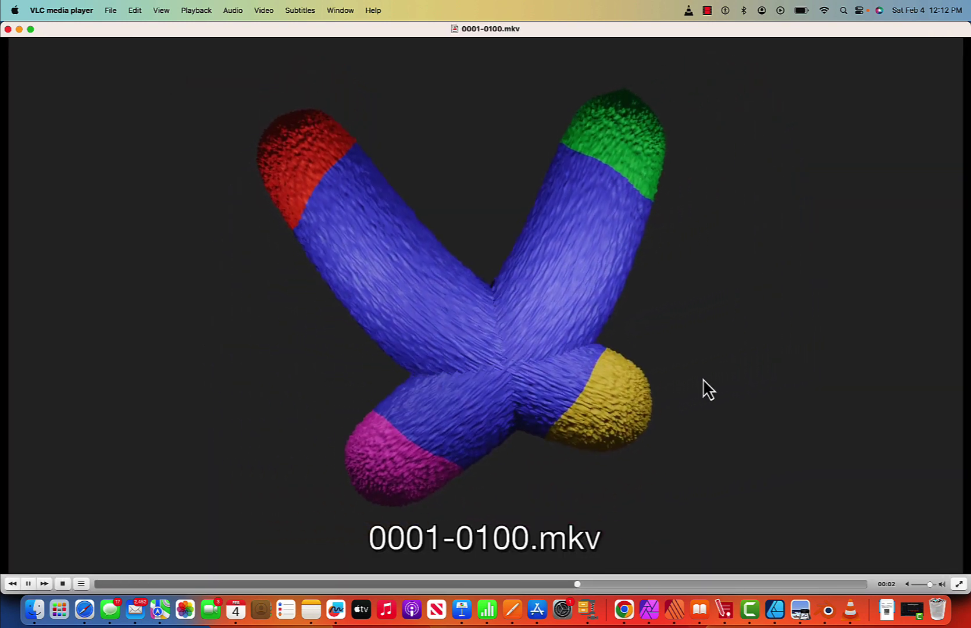
pyautogui.click(827, 610)
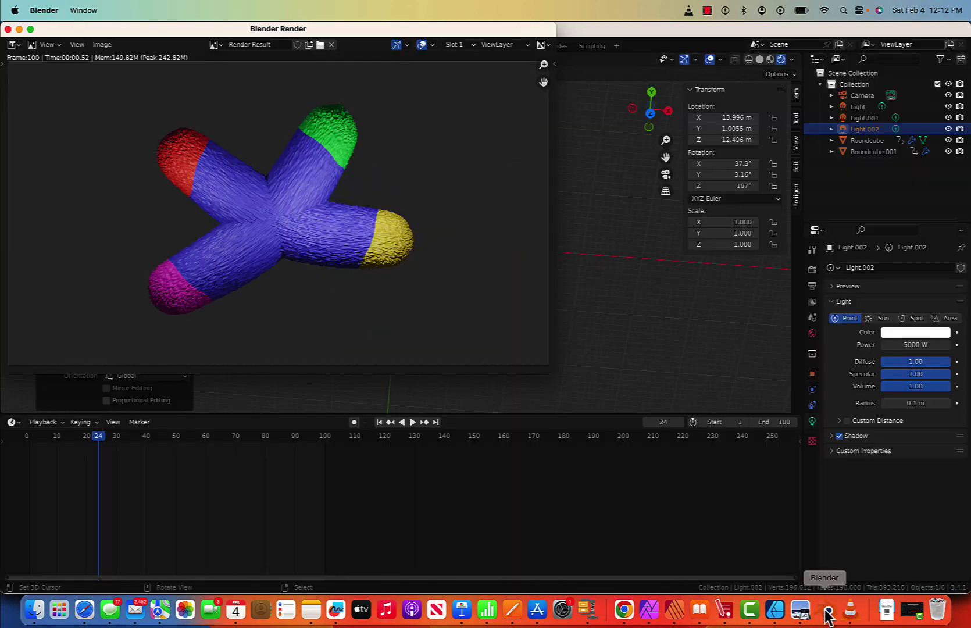